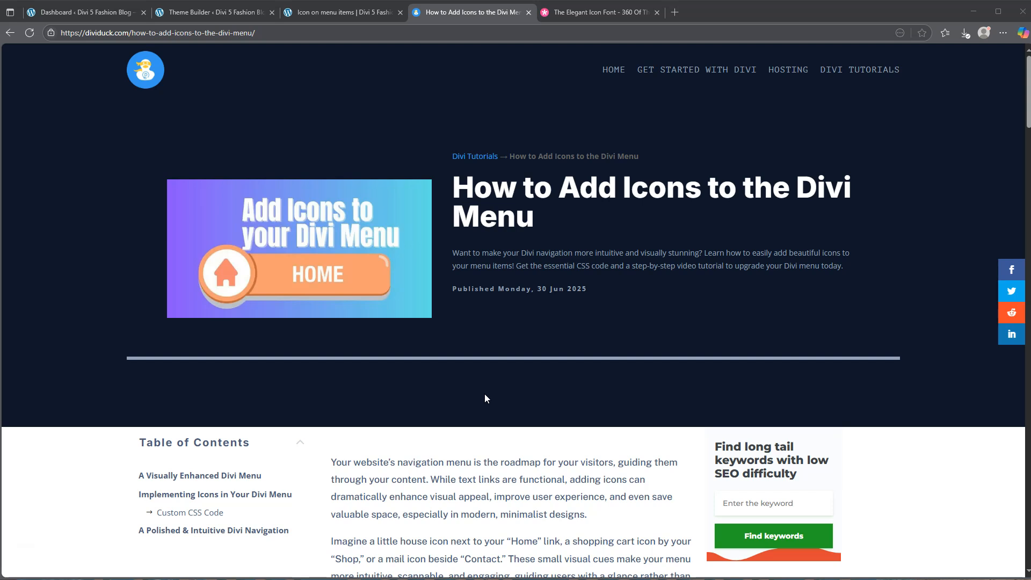
Review the tutorial article on adding icons to the Divi menu, including its example menu, and view the live demo page.
{"action": "scroll", "coordinate": [485, 398], "scroll_direction": "down", "scroll_amount": 2}
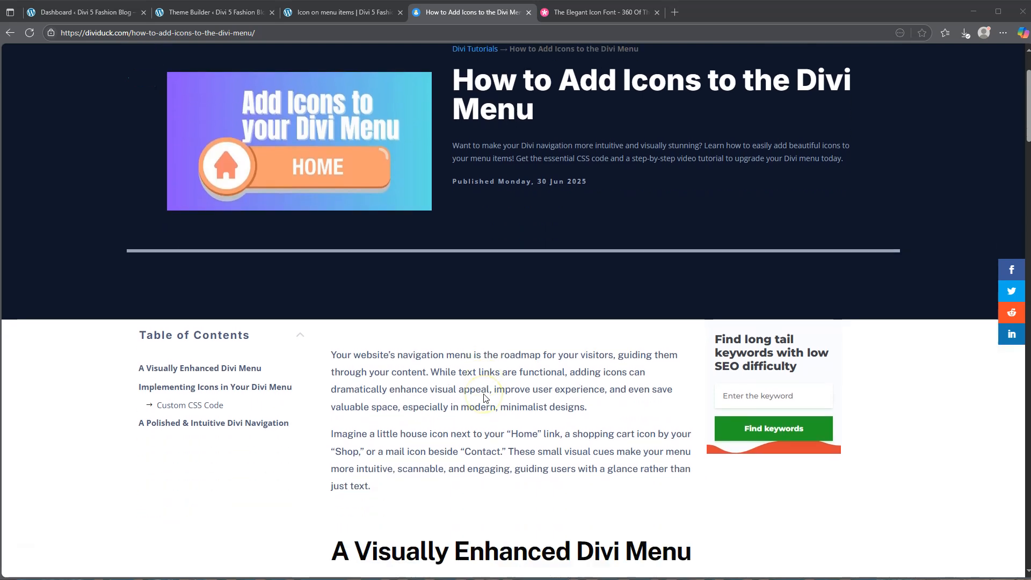
{"action": "scroll", "coordinate": [485, 398], "scroll_direction": "up", "scroll_amount": 2}
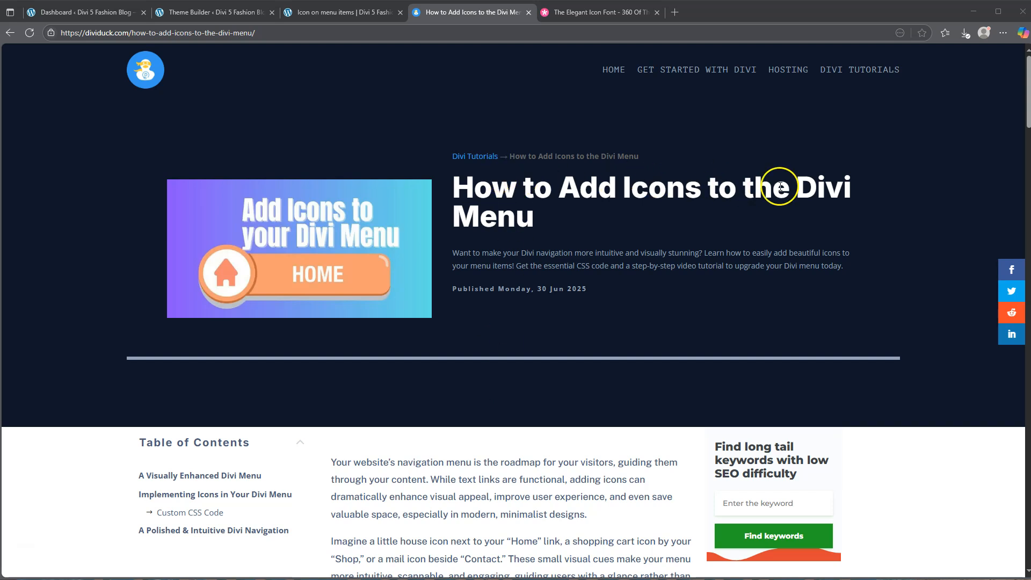
{"action": "scroll", "coordinate": [536, 241], "scroll_direction": "down", "scroll_amount": 6}
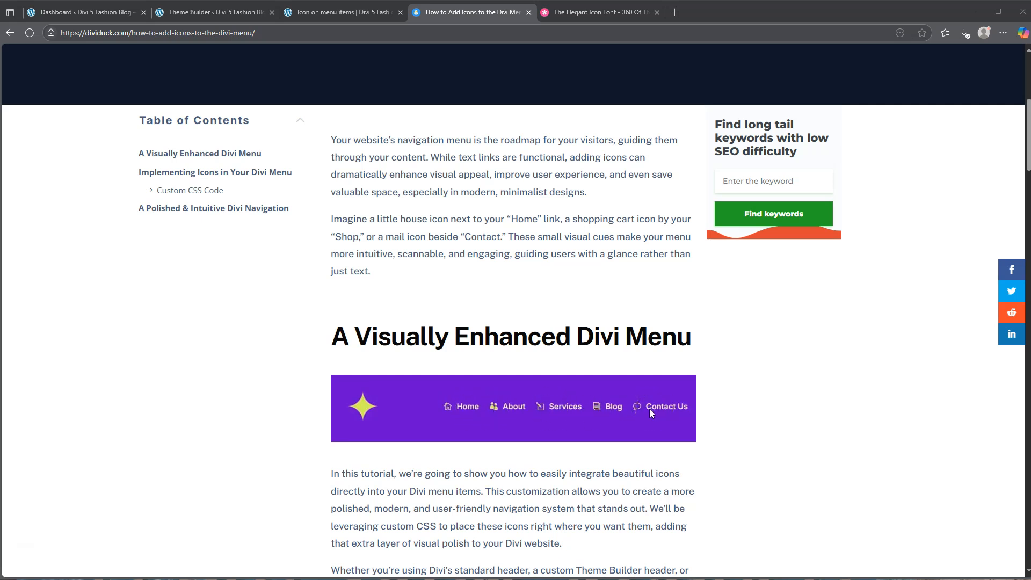
{"action": "left_click", "coordinate": [340, 12]}
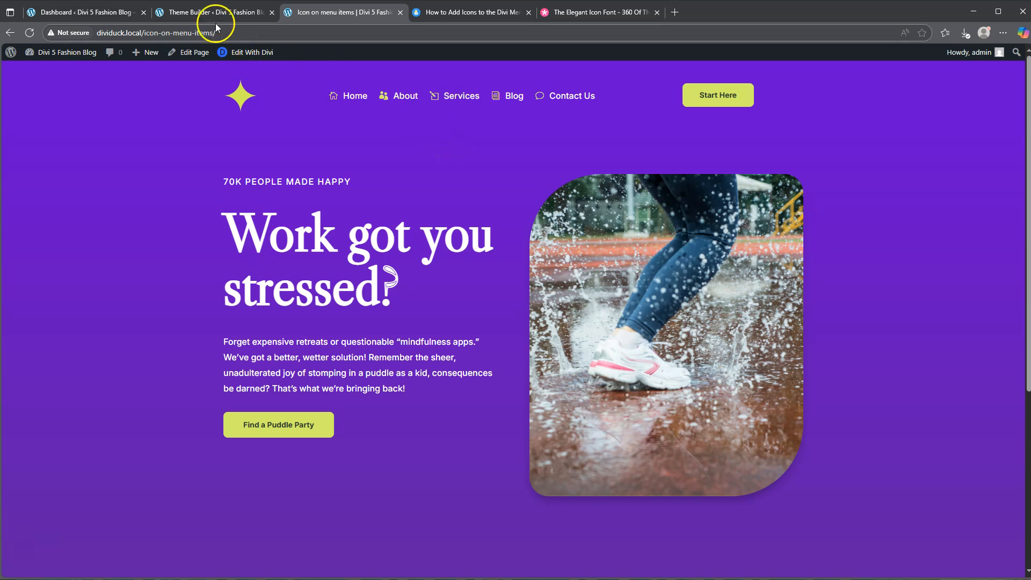
View the Add Icons to Menu page from the WordPress page list and return to the Divi Theme Builder.
{"action": "left_click", "coordinate": [183, 13]}
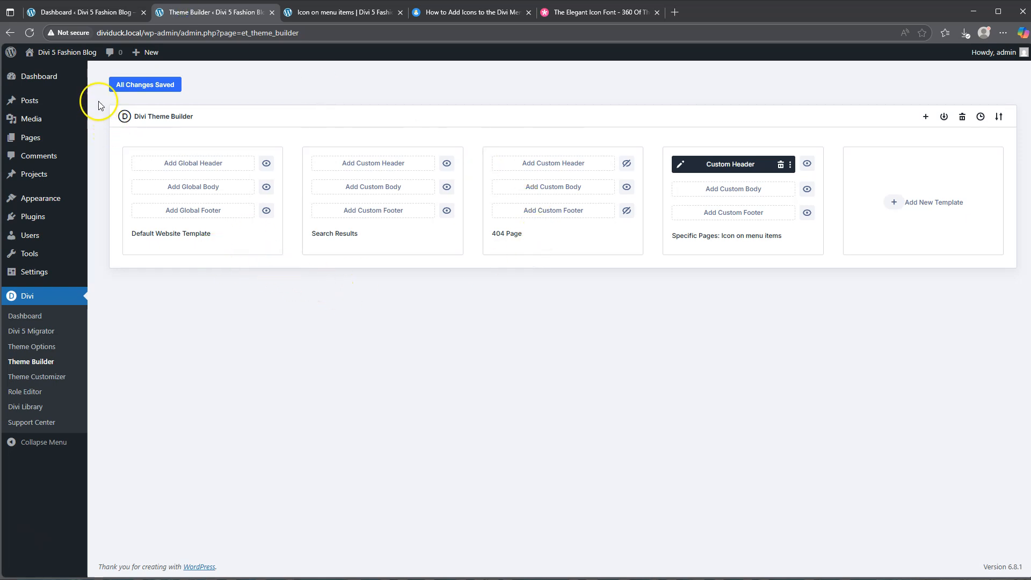
{"action": "left_click", "coordinate": [88, 14]}
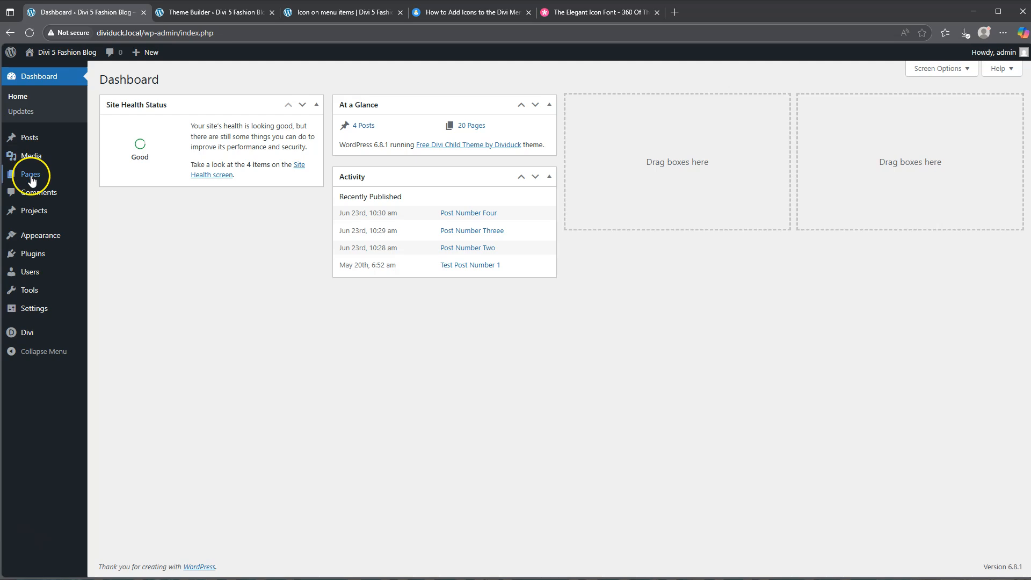
{"action": "mouse_move", "coordinate": [30, 174]}
{"action": "left_click", "coordinate": [117, 180]}
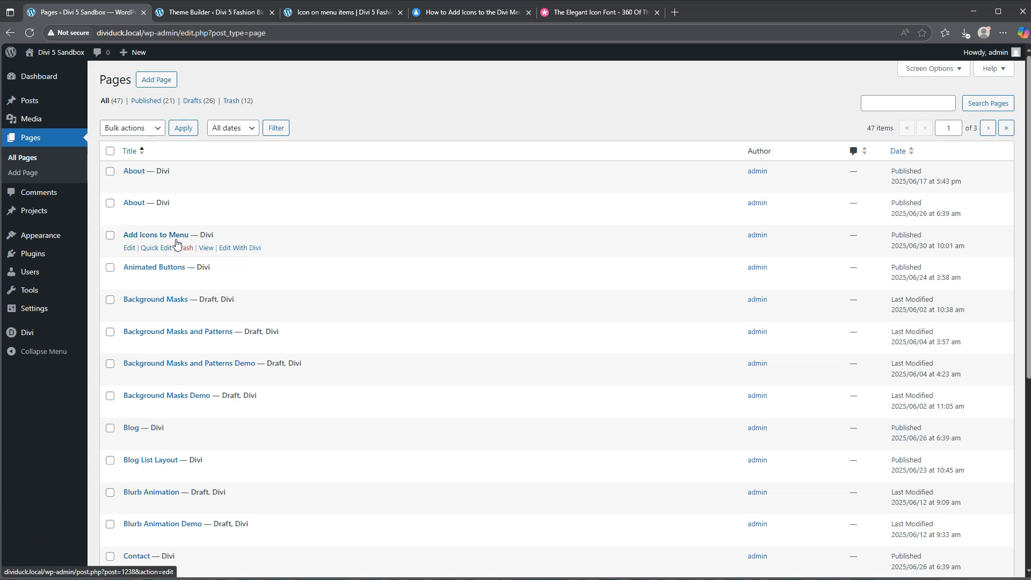
{"action": "left_click", "coordinate": [207, 247]}
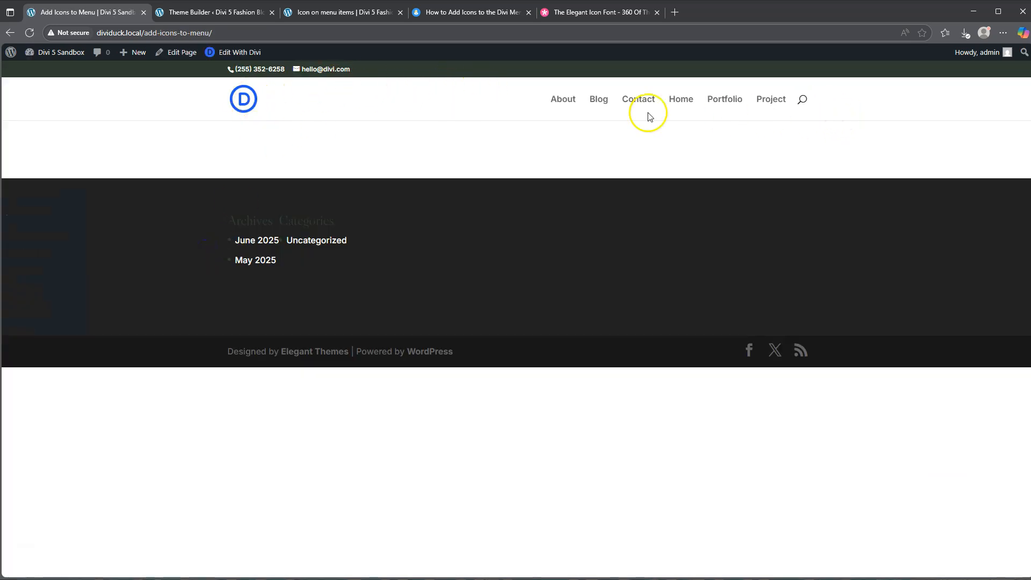
{"action": "key", "text": "alt+Left"}
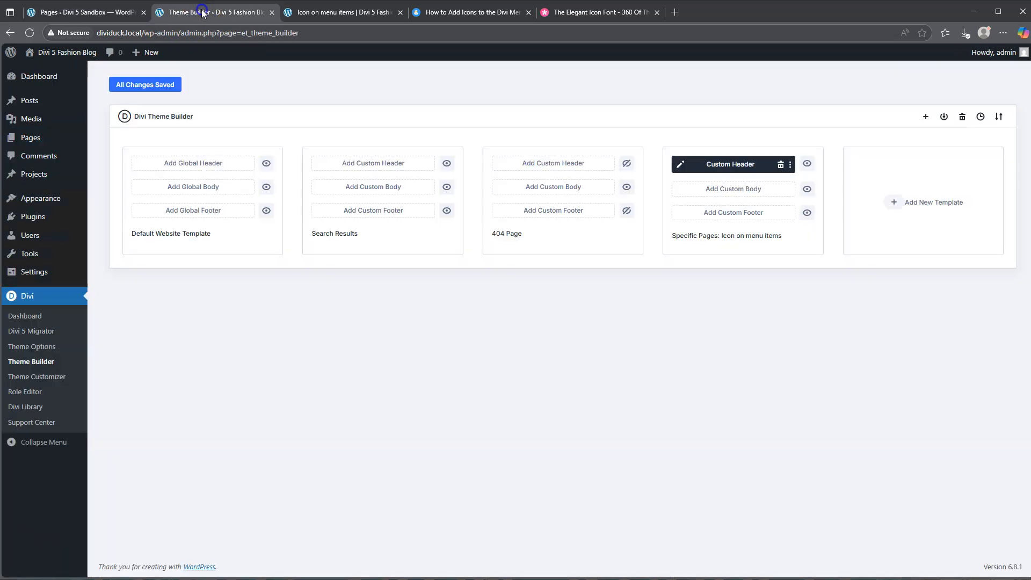
{"action": "left_click", "coordinate": [189, 11]}
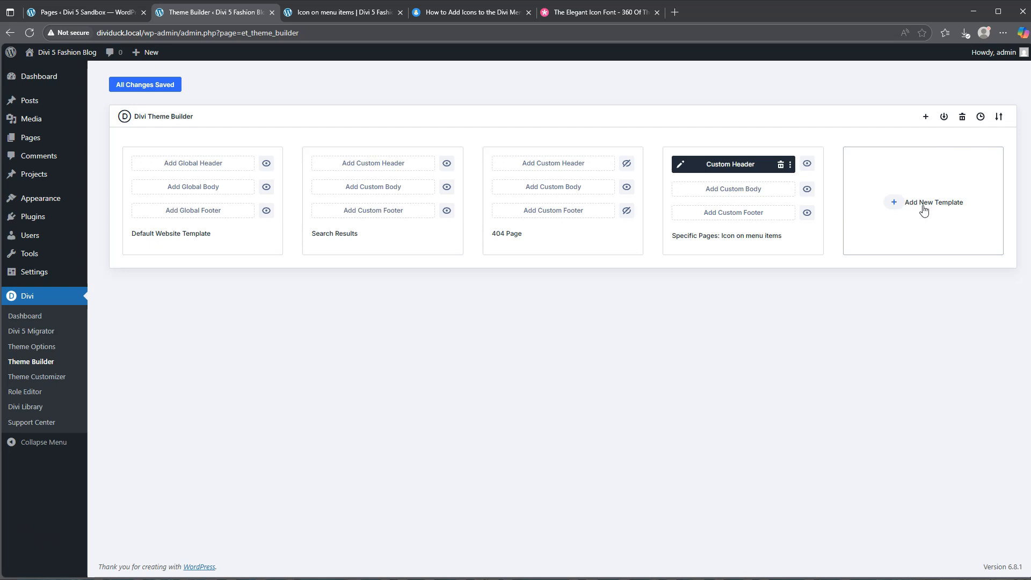
{"action": "mouse_move", "coordinate": [48, 87]}
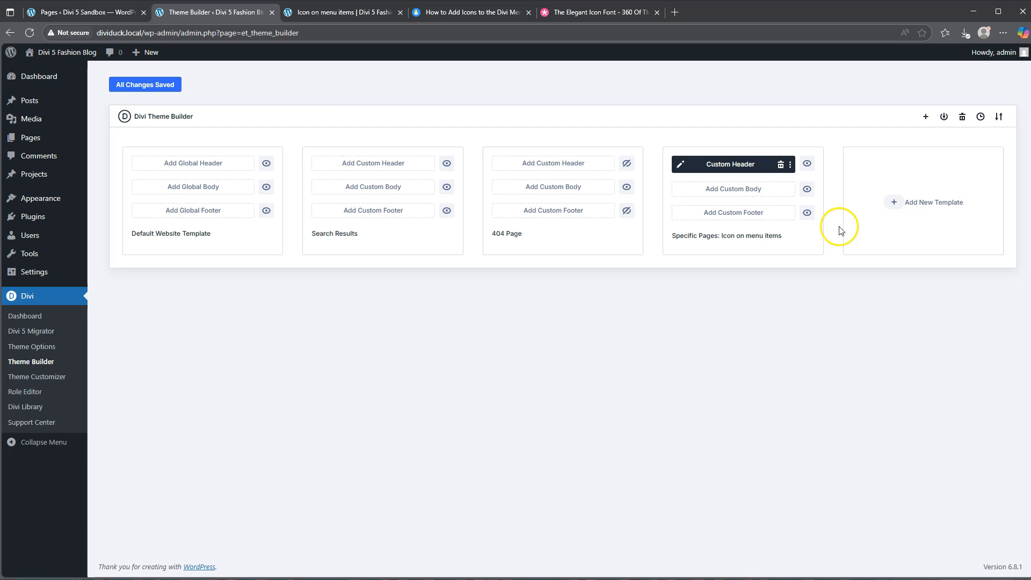
{"action": "left_click", "coordinate": [927, 200]}
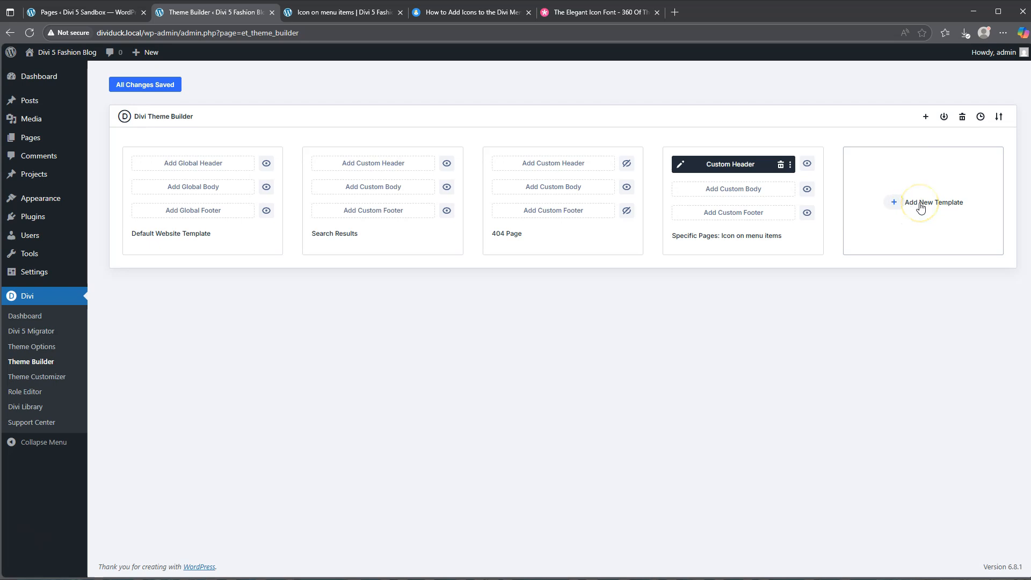
{"action": "left_click", "coordinate": [920, 205]}
{"action": "left_click", "coordinate": [907, 203]}
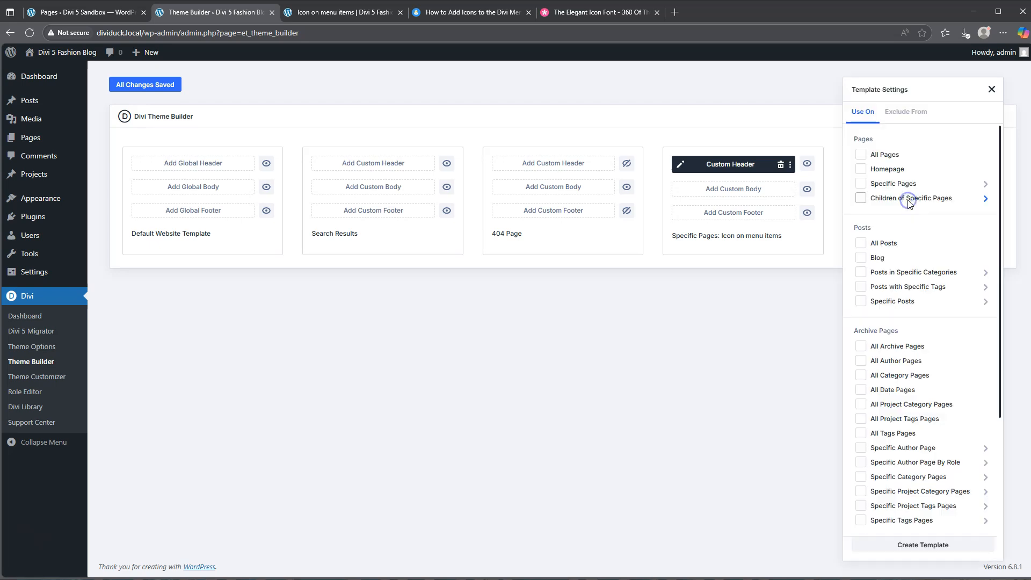
{"action": "left_click", "coordinate": [891, 184]}
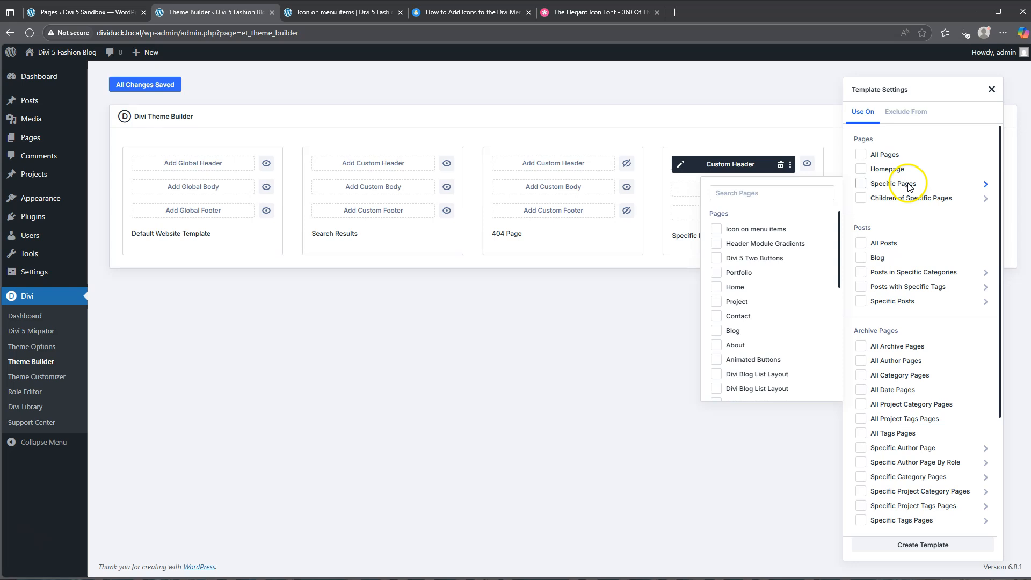
{"action": "left_click", "coordinate": [745, 232]}
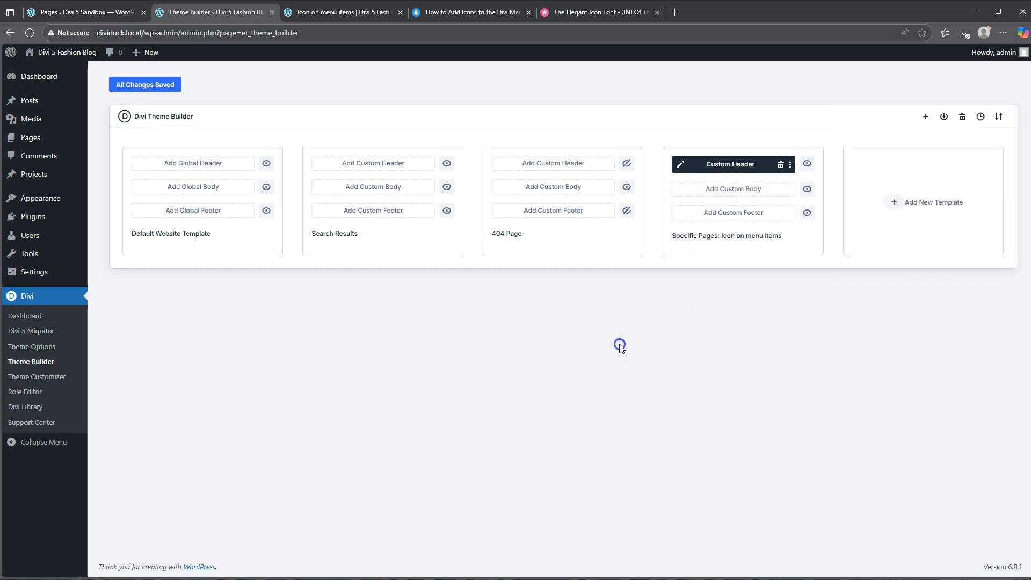
Reload the Theme Builder and create a new template assigned to the specific page Add Icons to Menu.
{"action": "left_click", "coordinate": [31, 363]}
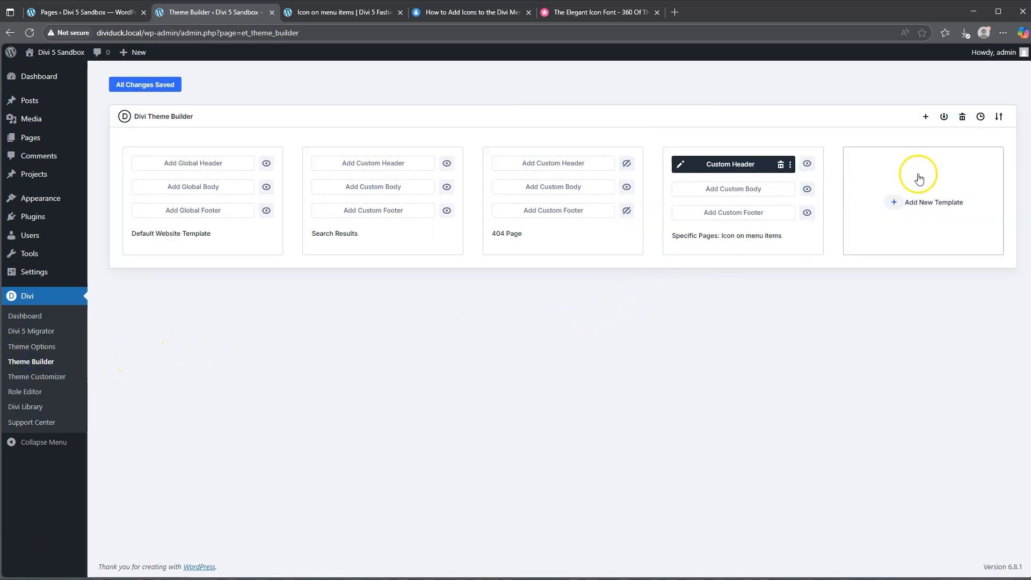
{"action": "left_click", "coordinate": [926, 203]}
{"action": "left_click", "coordinate": [893, 197]}
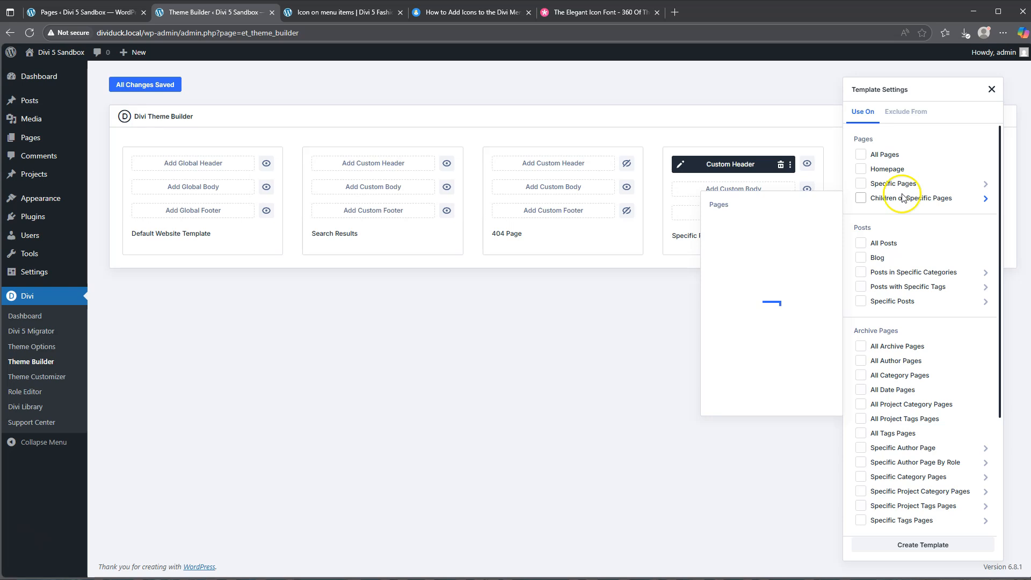
{"action": "mouse_move", "coordinate": [889, 184]}
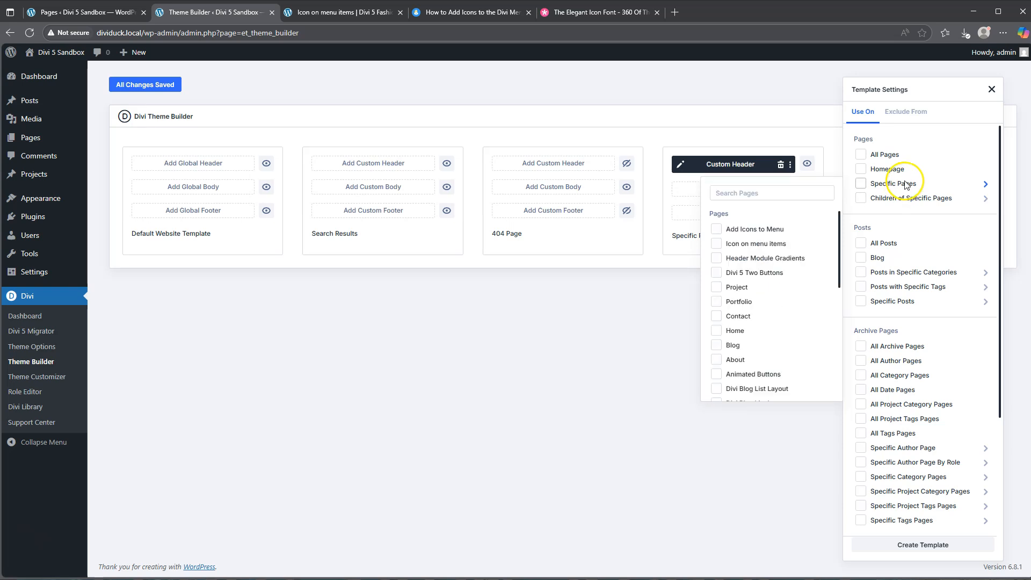
{"action": "left_click", "coordinate": [762, 232]}
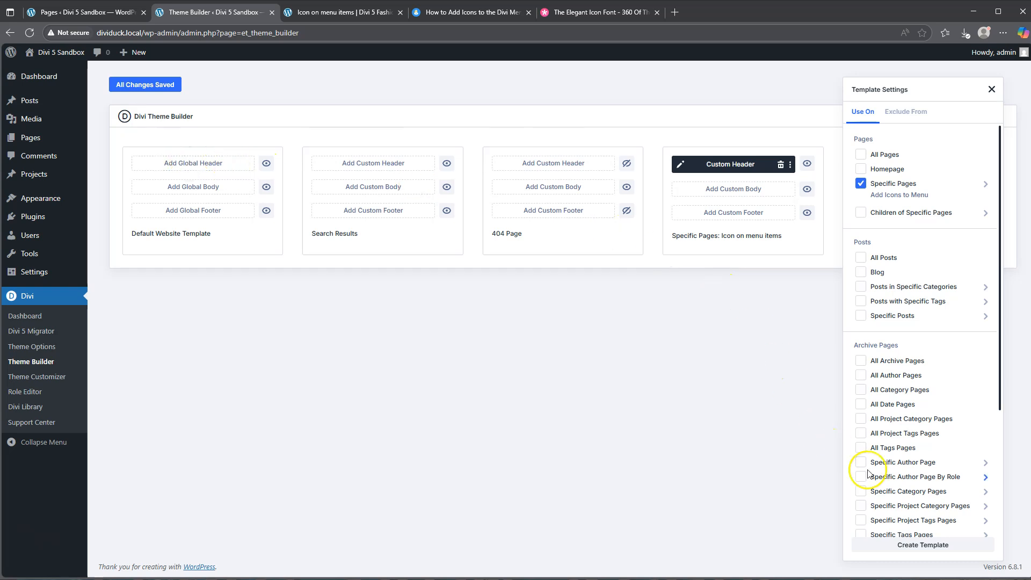
{"action": "left_click", "coordinate": [920, 545]}
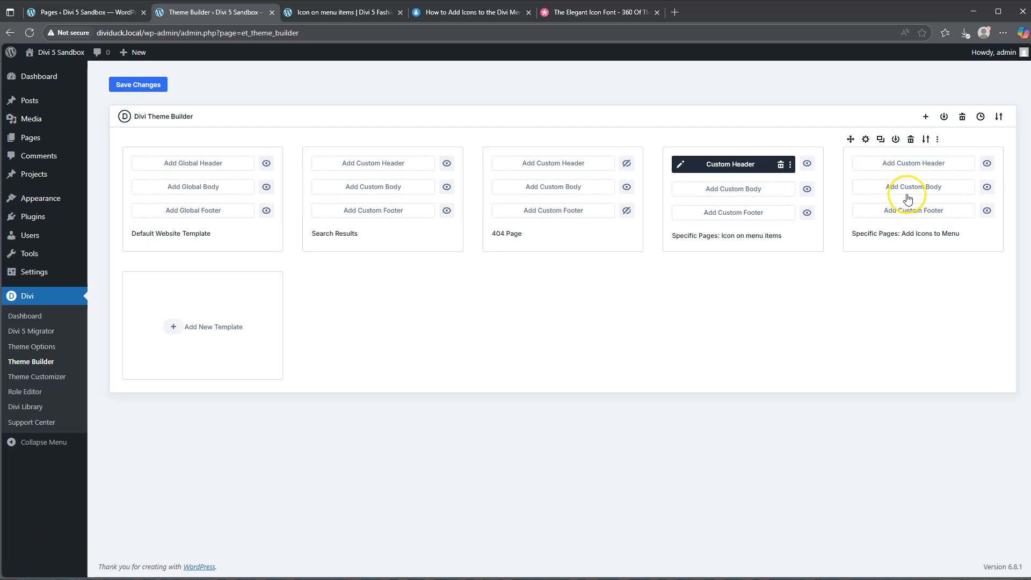
Start building a custom header for the Add Icons to Menu template, dismissing the layout insertion options.
{"action": "left_click", "coordinate": [908, 167]}
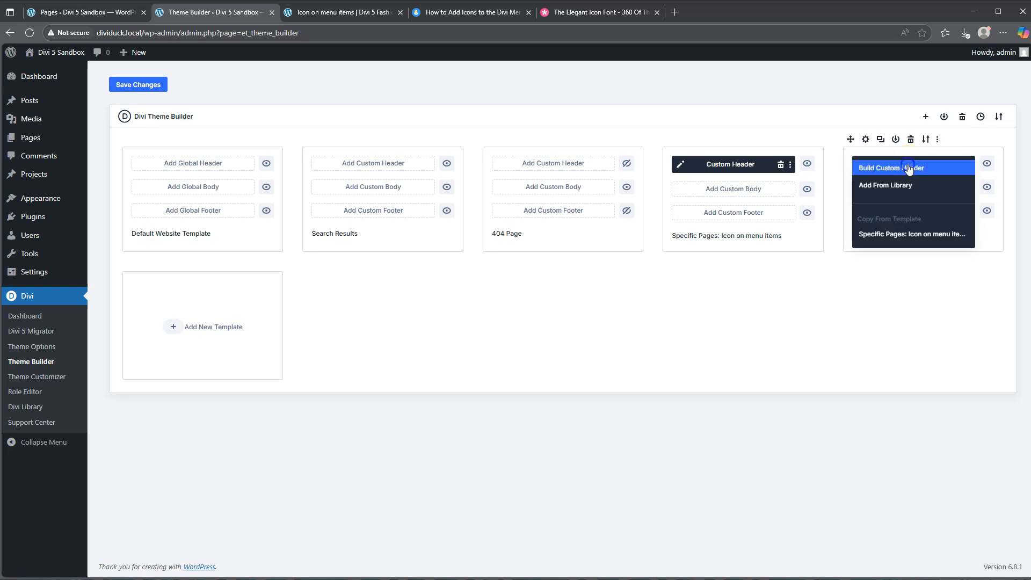
{"action": "left_click", "coordinate": [904, 168]}
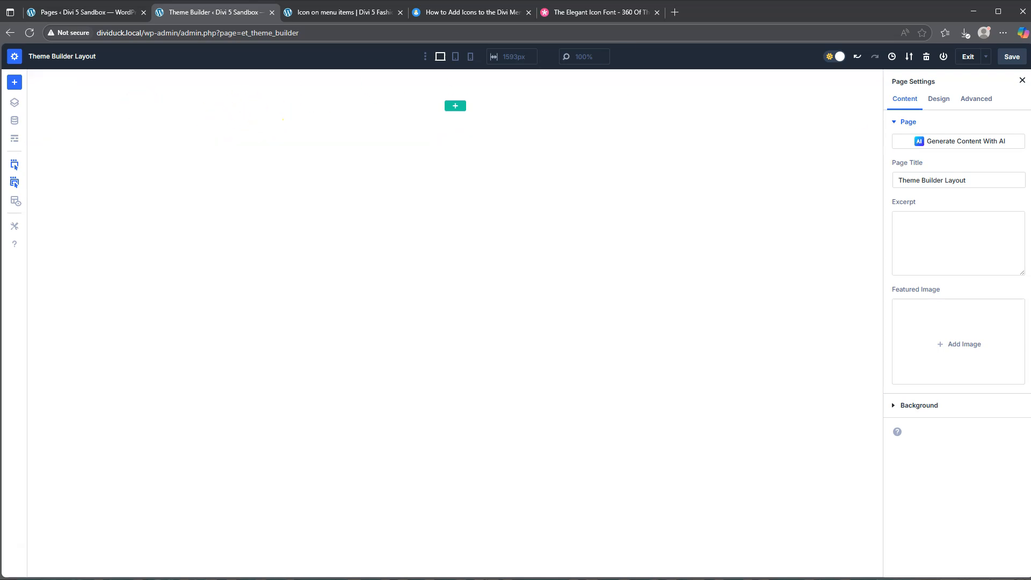
{"action": "left_click", "coordinate": [14, 85]}
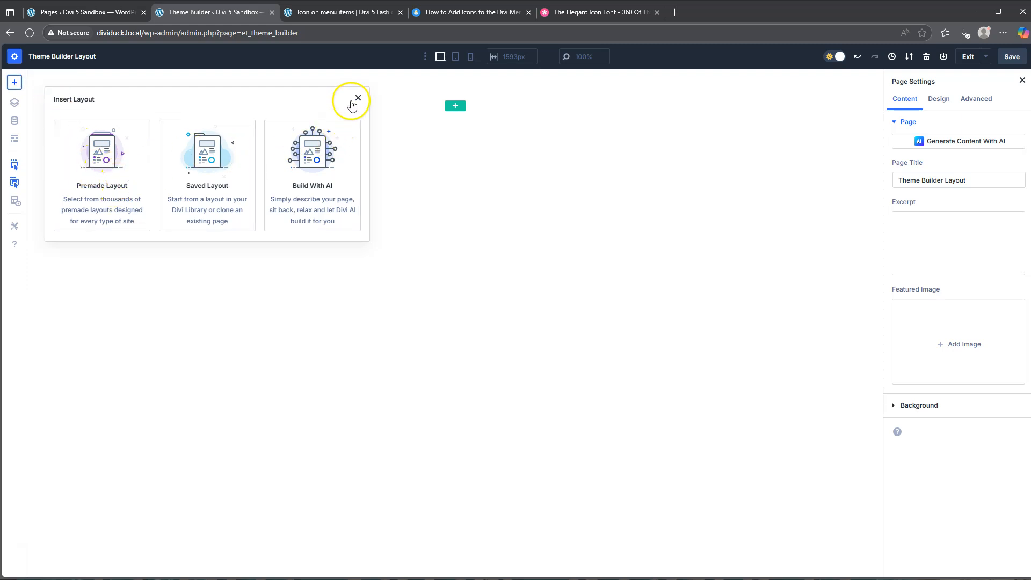
{"action": "left_click", "coordinate": [357, 99]}
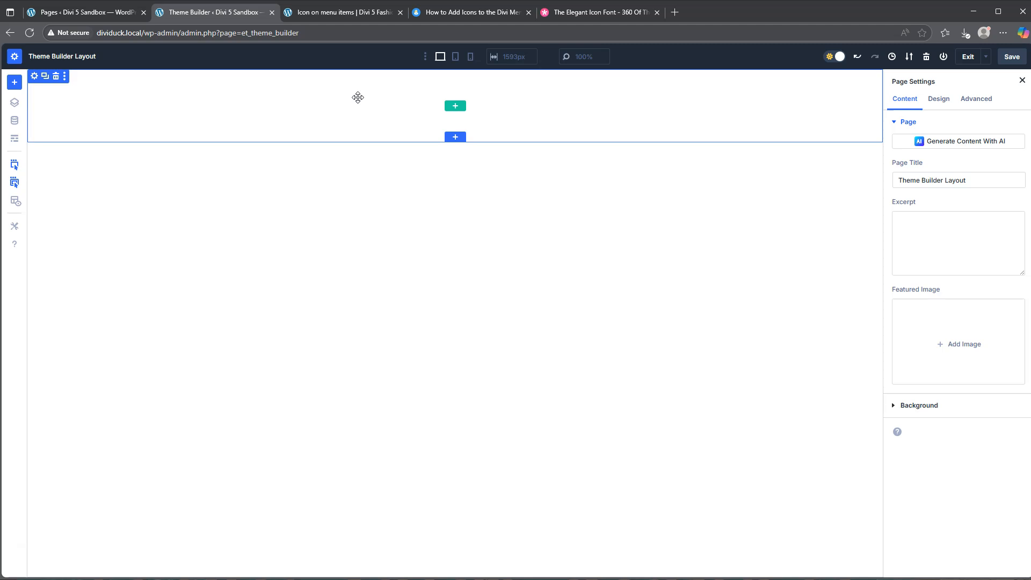
Give the empty header section a purple background color, 7A08D7.
{"action": "left_click", "coordinate": [114, 98]}
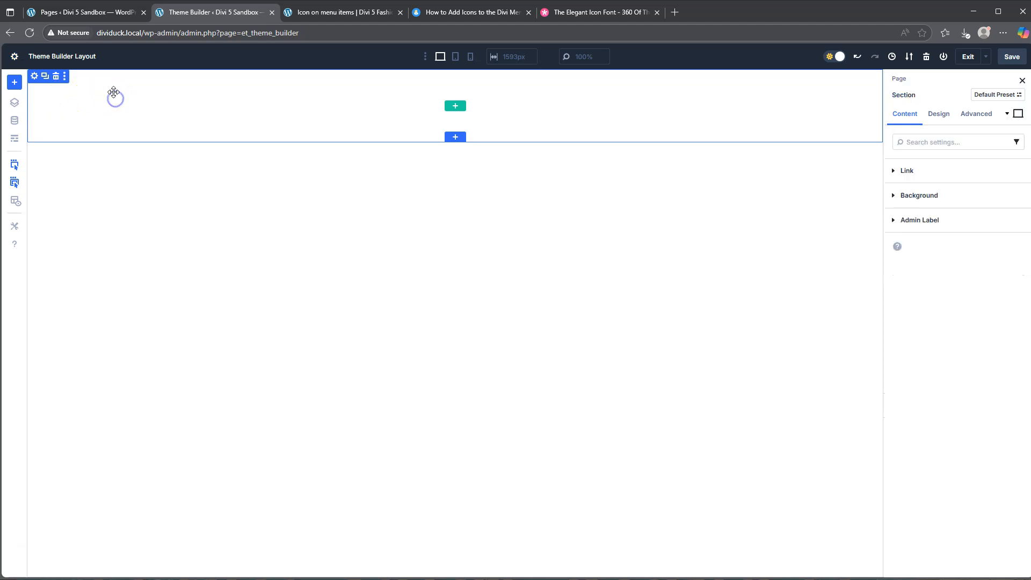
{"action": "left_click", "coordinate": [907, 194]}
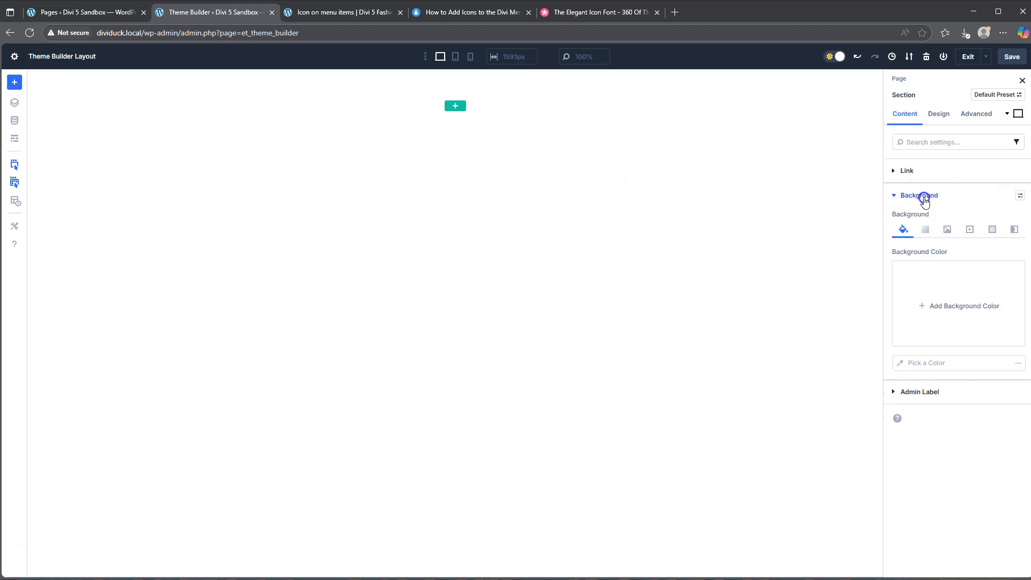
{"action": "left_click", "coordinate": [946, 308]}
{"action": "left_click_drag", "start_coordinate": [860, 389], "coordinate": [854, 386]}
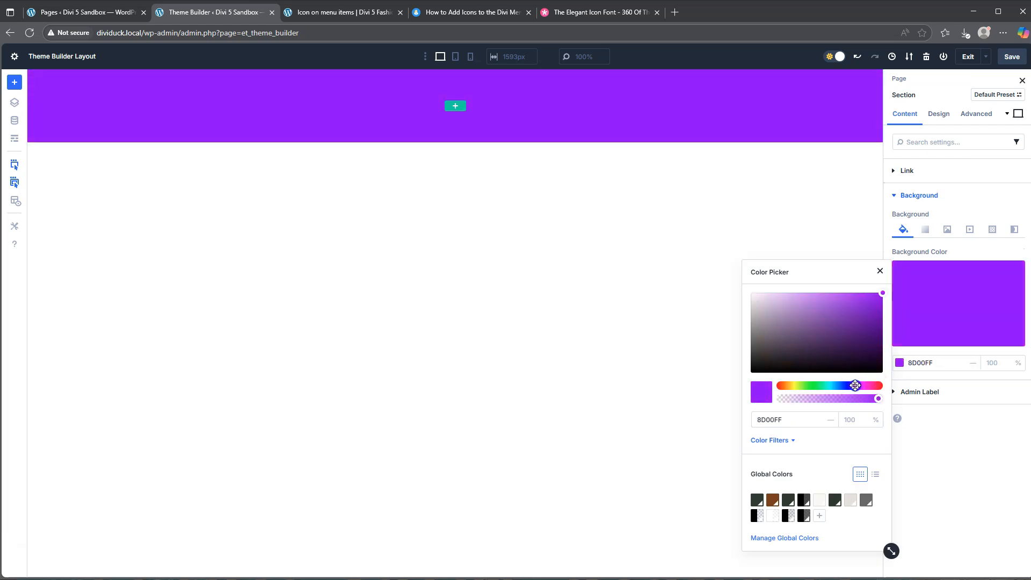
{"action": "left_click_drag", "start_coordinate": [877, 299], "coordinate": [878, 306]}
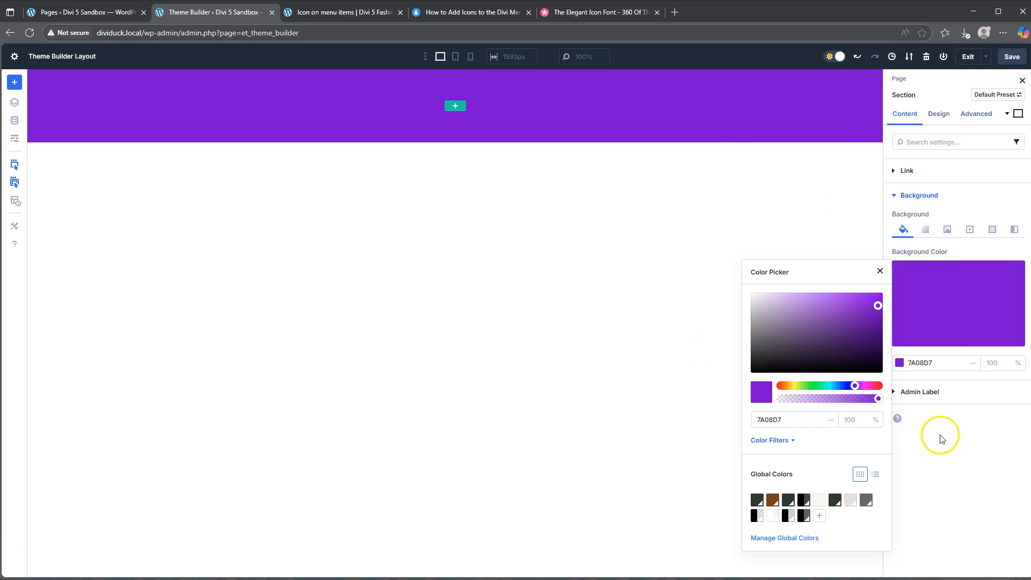
{"action": "left_click", "coordinate": [969, 458]}
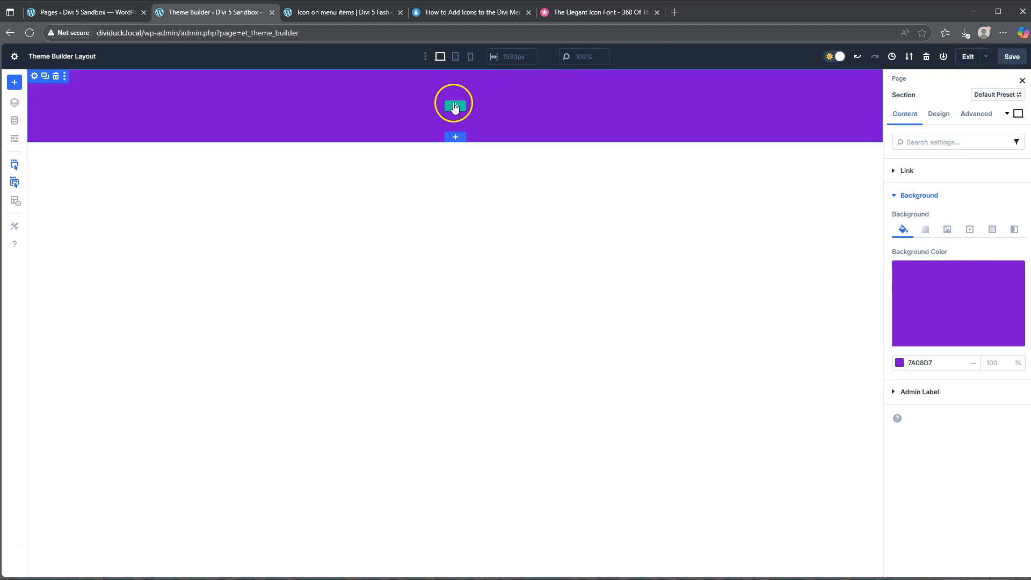
Check the demo page's header arrangement and insert a row with a three-quarter column followed by a one-quarter column.
{"action": "left_click", "coordinate": [456, 107]}
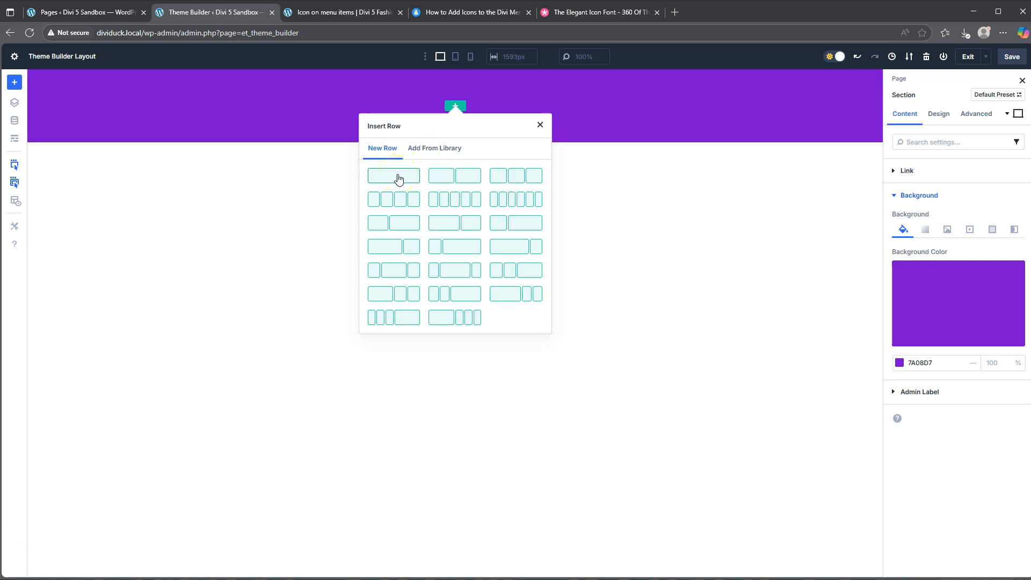
{"action": "left_click", "coordinate": [355, 11]}
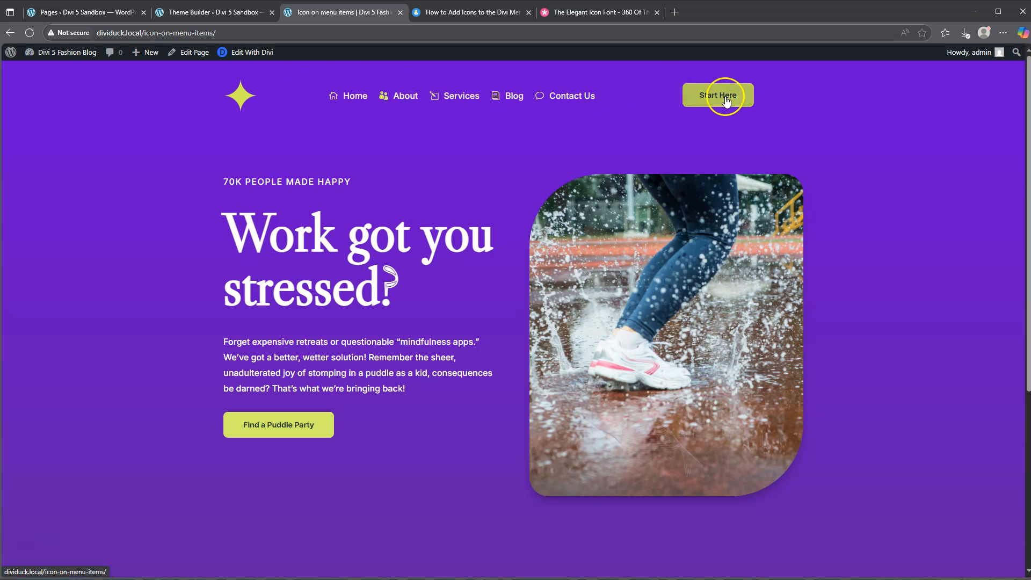
{"action": "left_click", "coordinate": [190, 13]}
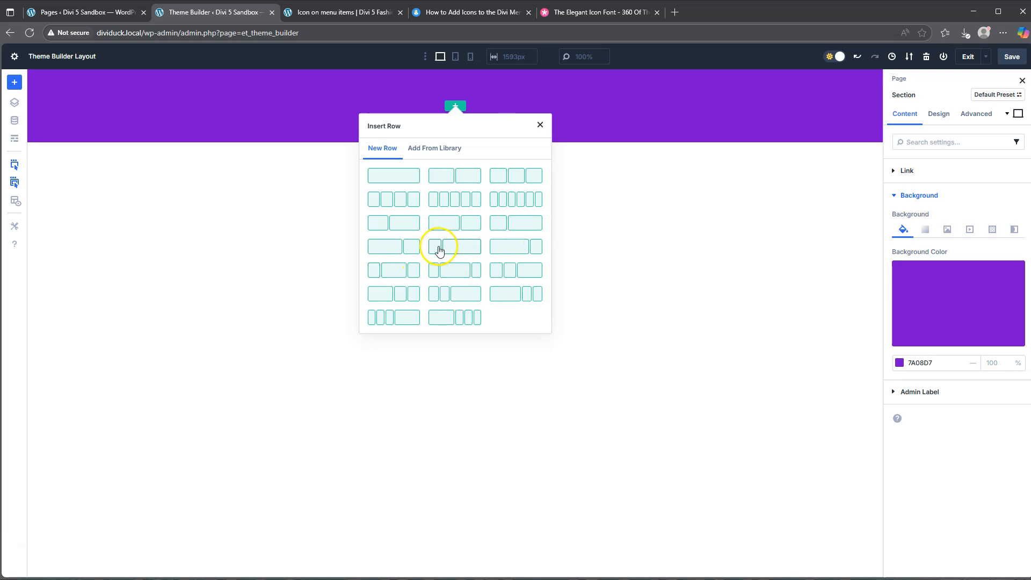
{"action": "left_click", "coordinate": [519, 248]}
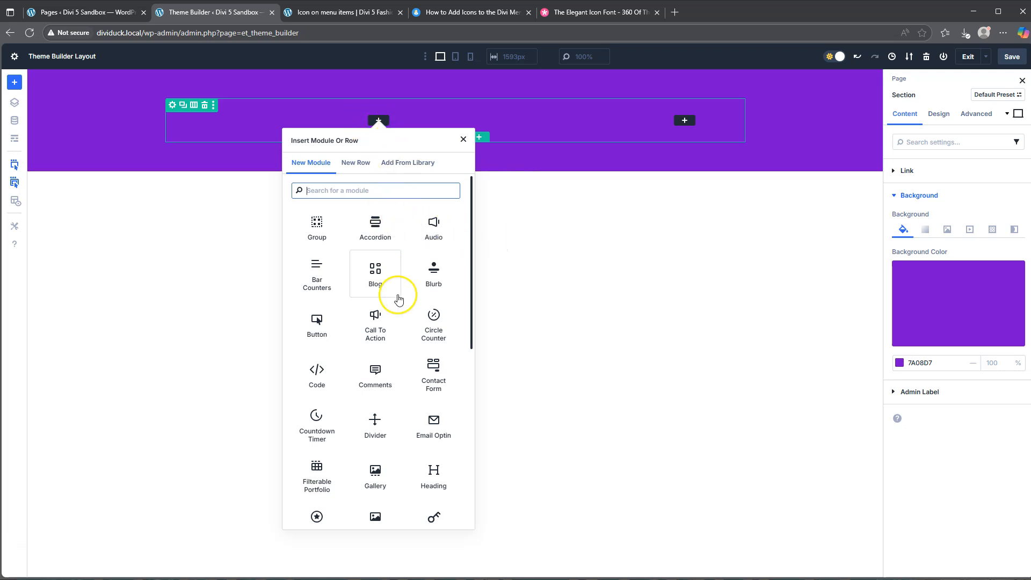
Add a Menu module to the wide column of the header row and set its menu to primary_nav.
{"action": "scroll", "coordinate": [398, 299], "scroll_direction": "down", "scroll_amount": 5}
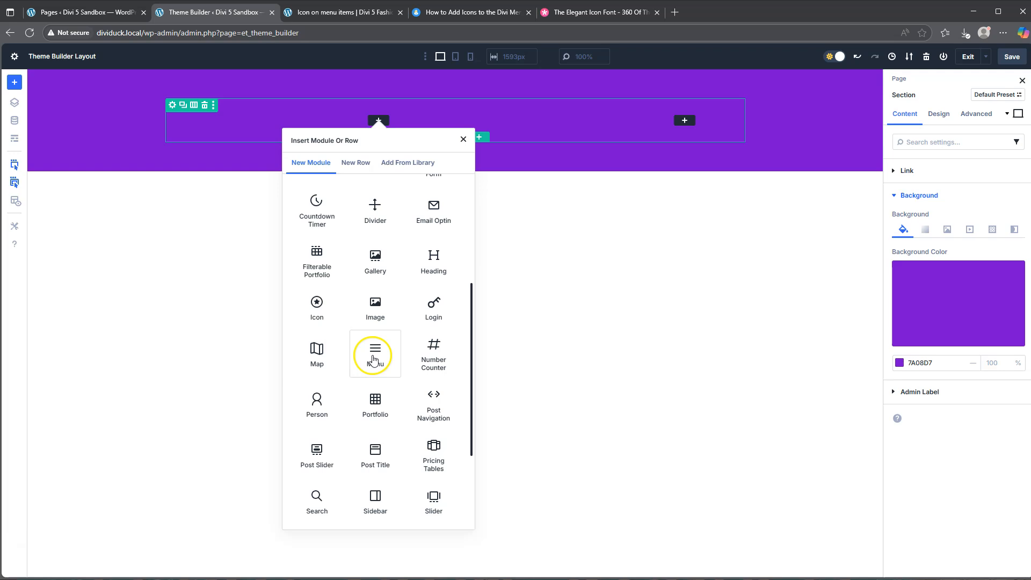
{"action": "left_click", "coordinate": [374, 359]}
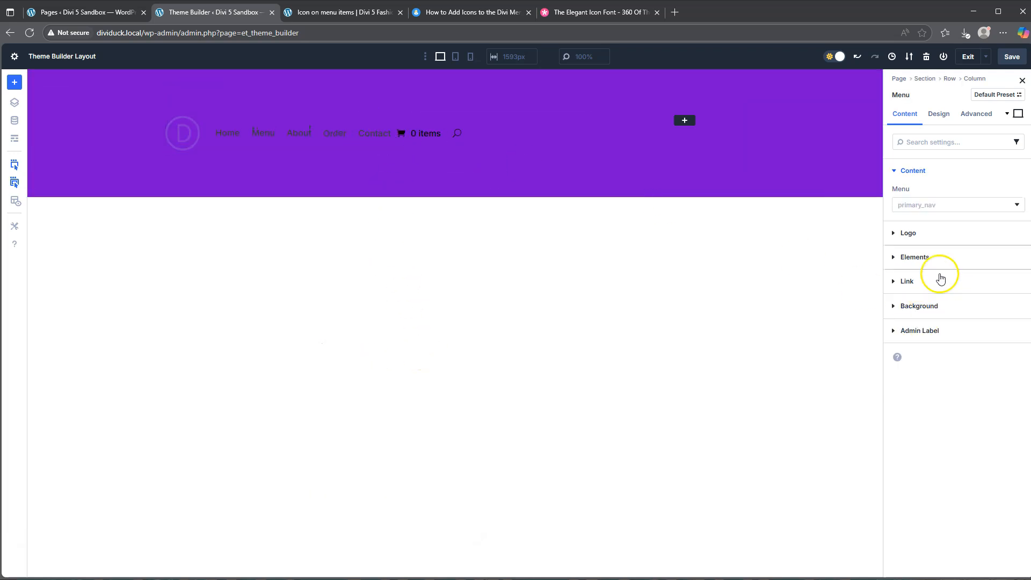
{"action": "left_click", "coordinate": [957, 206]}
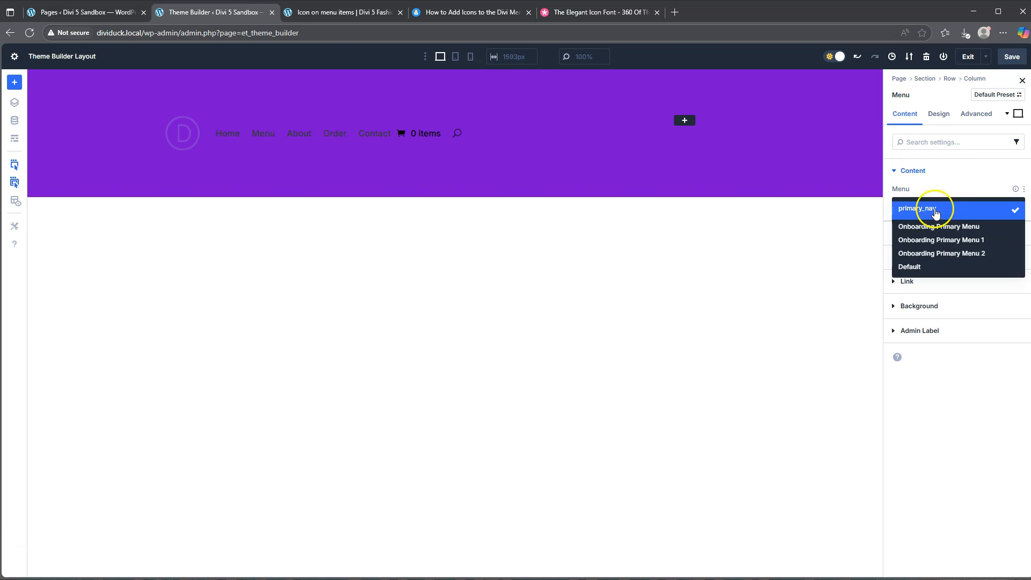
{"action": "left_click", "coordinate": [933, 205]}
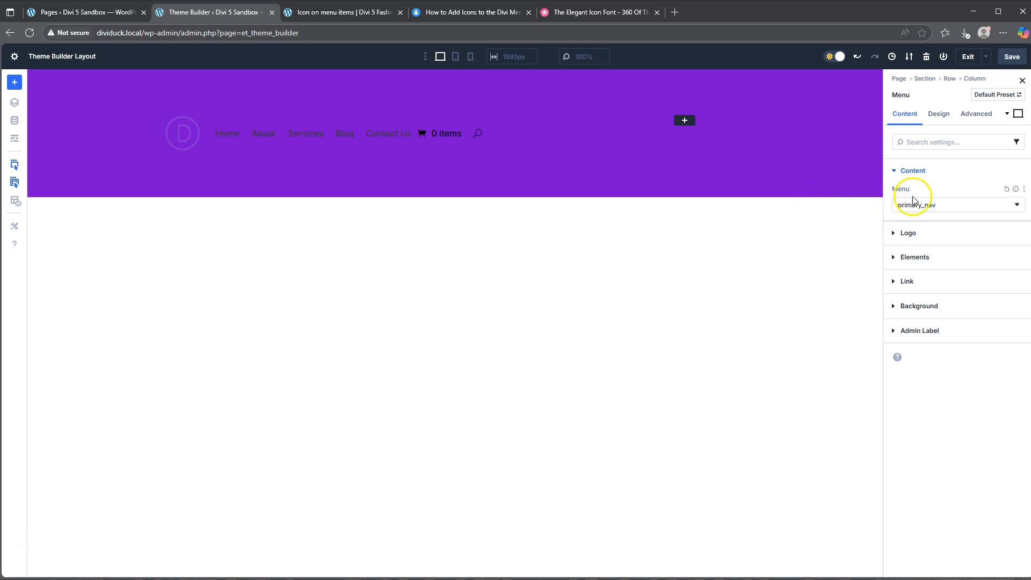
Hide both the shopping cart icon and the search icon in the header's Menu module.
{"action": "left_click", "coordinate": [916, 257]}
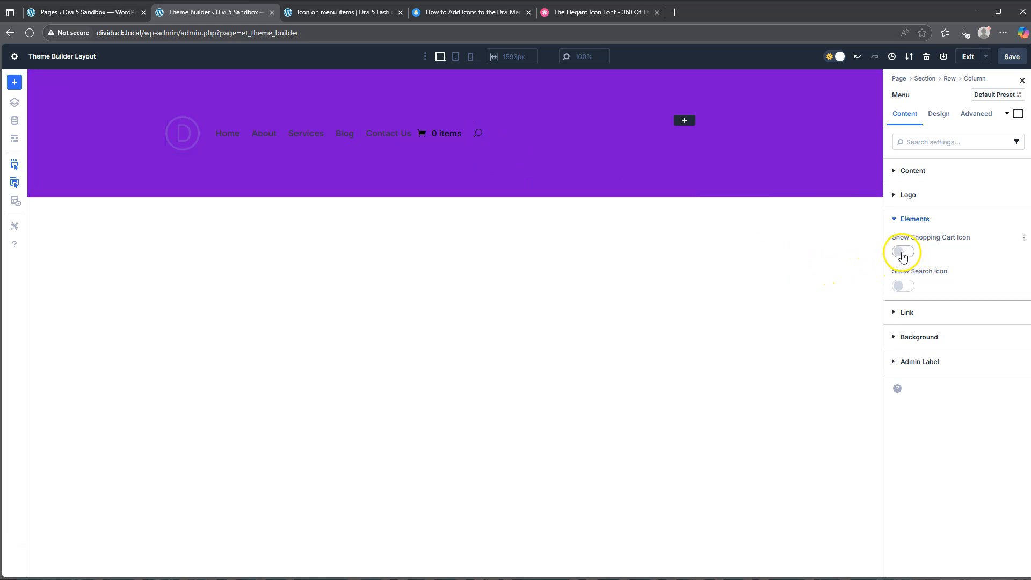
{"action": "left_click", "coordinate": [904, 253]}
{"action": "left_click", "coordinate": [905, 253]}
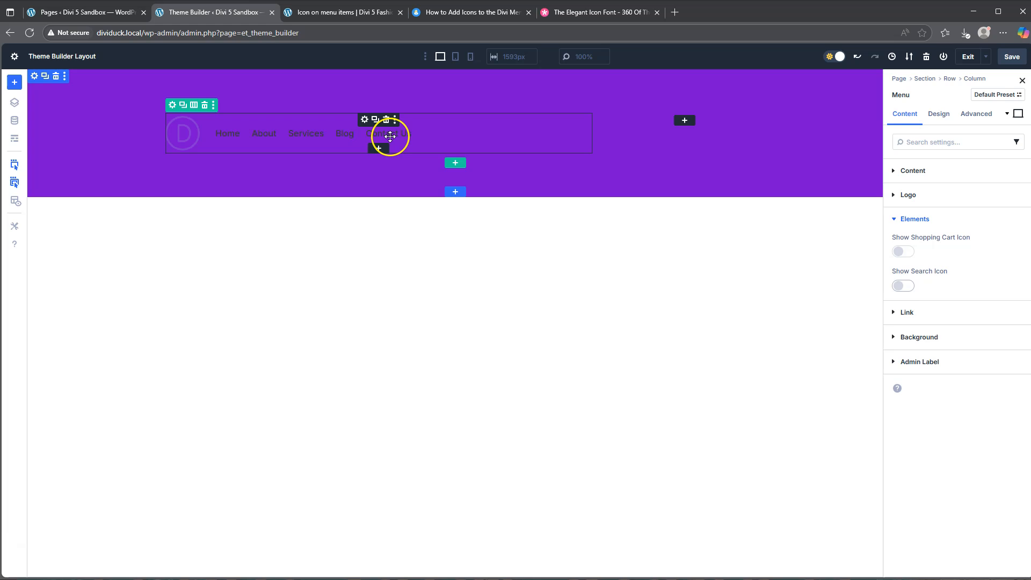
{"action": "left_click", "coordinate": [910, 219]}
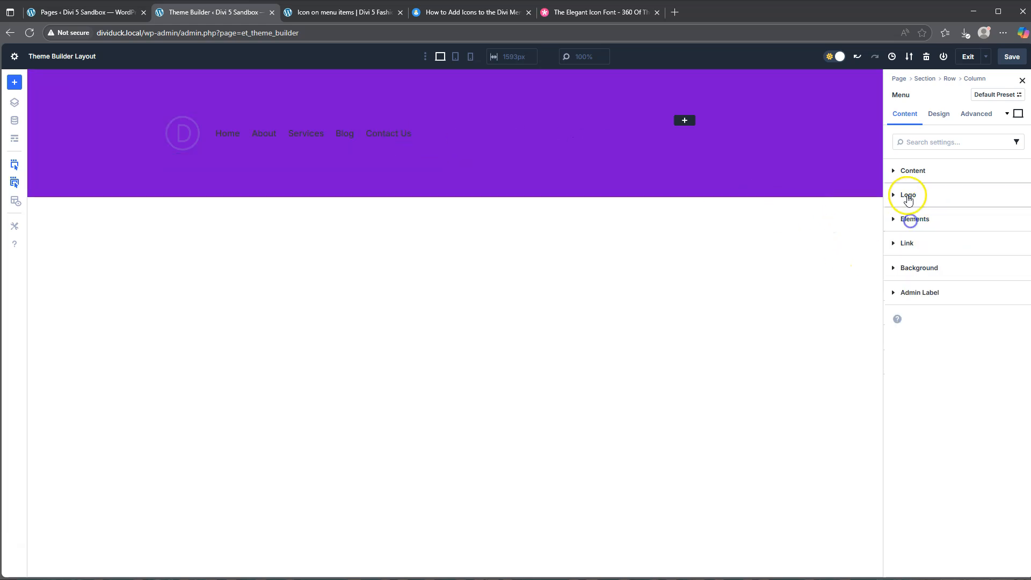
Replace the Menu module's logo with the yellow-green four-pointed star image from the media library.
{"action": "left_click", "coordinate": [908, 197]}
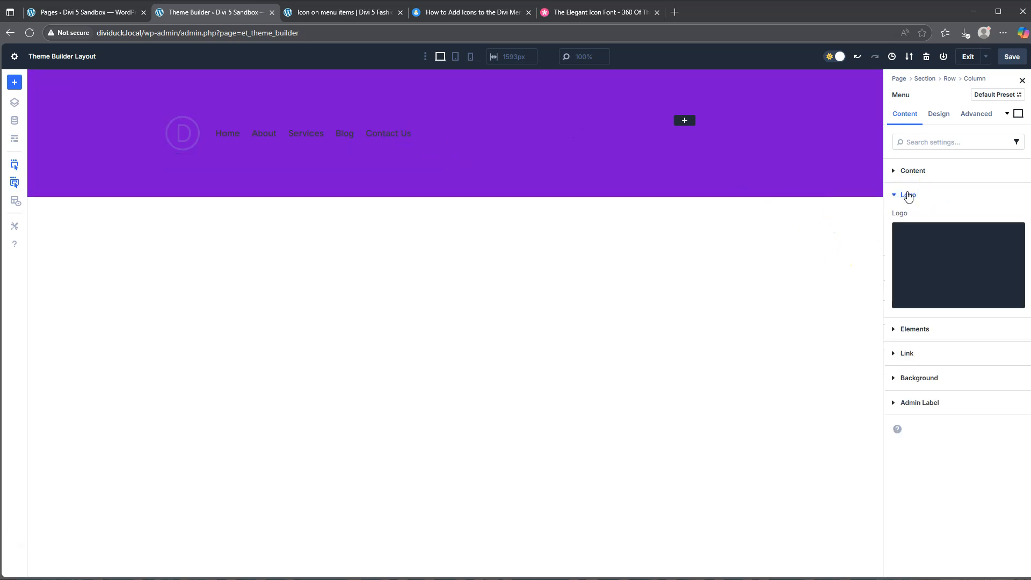
{"action": "left_click", "coordinate": [945, 267]}
{"action": "scroll", "coordinate": [499, 292], "scroll_direction": "down", "scroll_amount": 10}
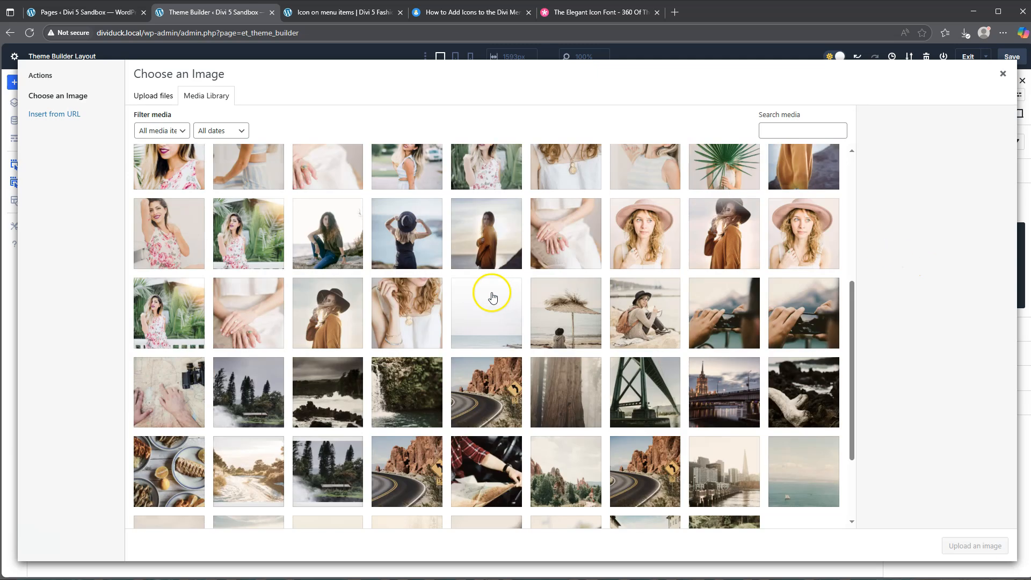
{"action": "left_click", "coordinate": [486, 514]}
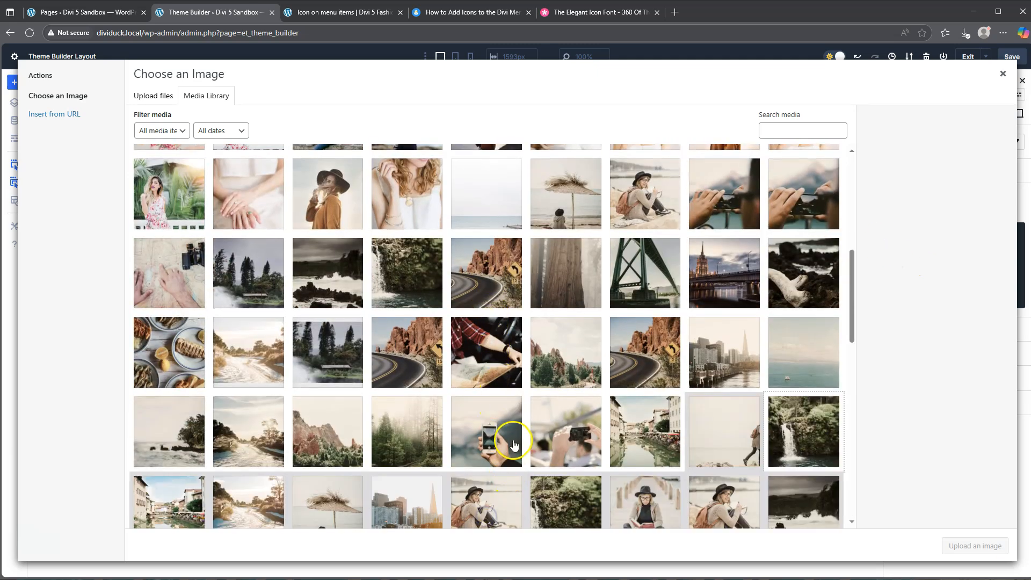
{"action": "scroll", "coordinate": [510, 375], "scroll_direction": "down", "scroll_amount": 10}
{"action": "left_click", "coordinate": [495, 511]}
{"action": "left_click", "coordinate": [427, 513]}
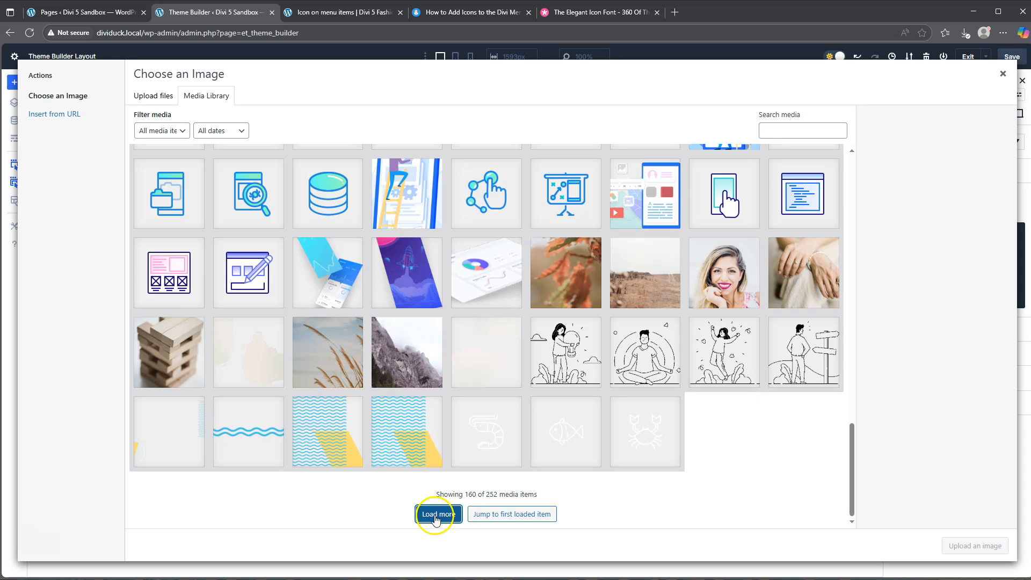
{"action": "scroll", "coordinate": [546, 387], "scroll_direction": "down", "scroll_amount": 10}
{"action": "scroll", "coordinate": [547, 408], "scroll_direction": "down", "scroll_amount": 3}
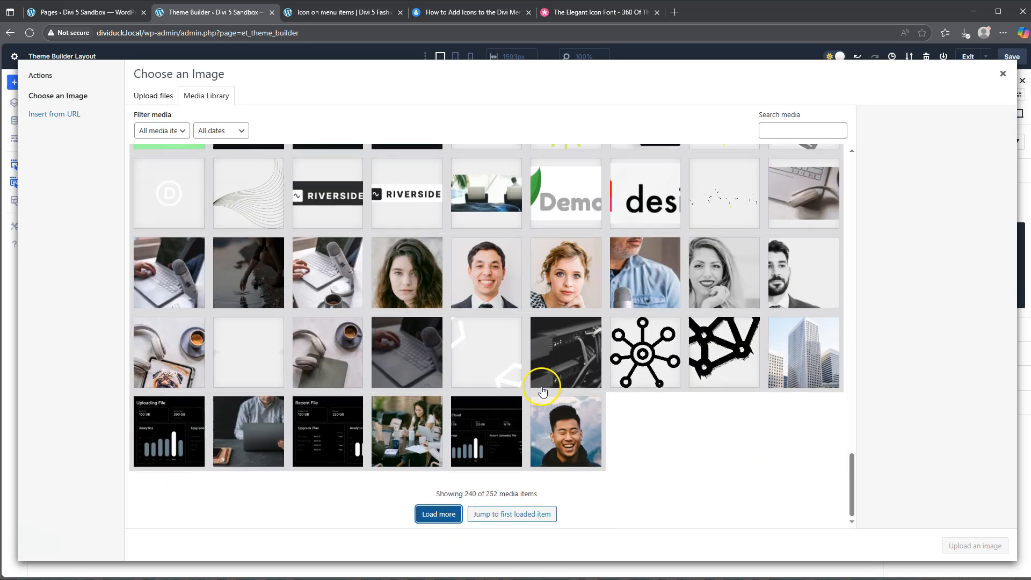
{"action": "scroll", "coordinate": [644, 349], "scroll_direction": "up", "scroll_amount": 3}
{"action": "left_click", "coordinate": [731, 282]}
{"action": "left_click", "coordinate": [977, 548]}
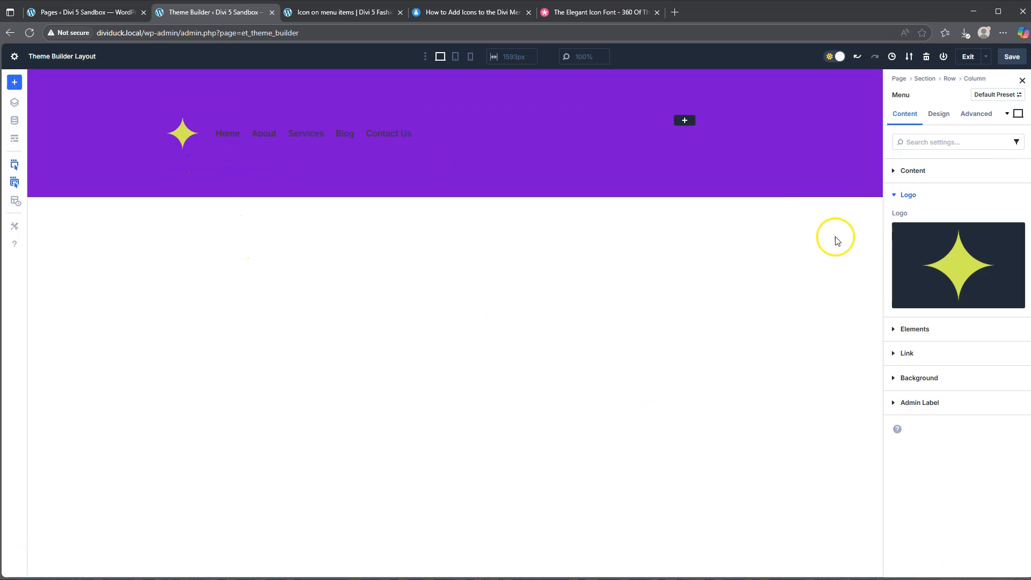
Center the text alignment of the header menu and set its menu text color to white, FFFFFF.
{"action": "left_click", "coordinate": [917, 171]}
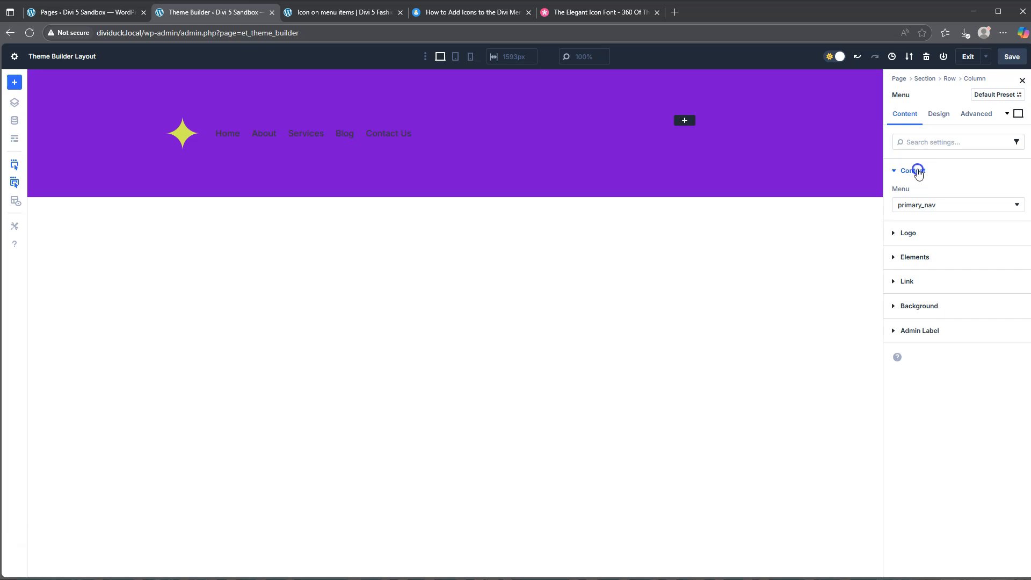
{"action": "left_click", "coordinate": [938, 114]}
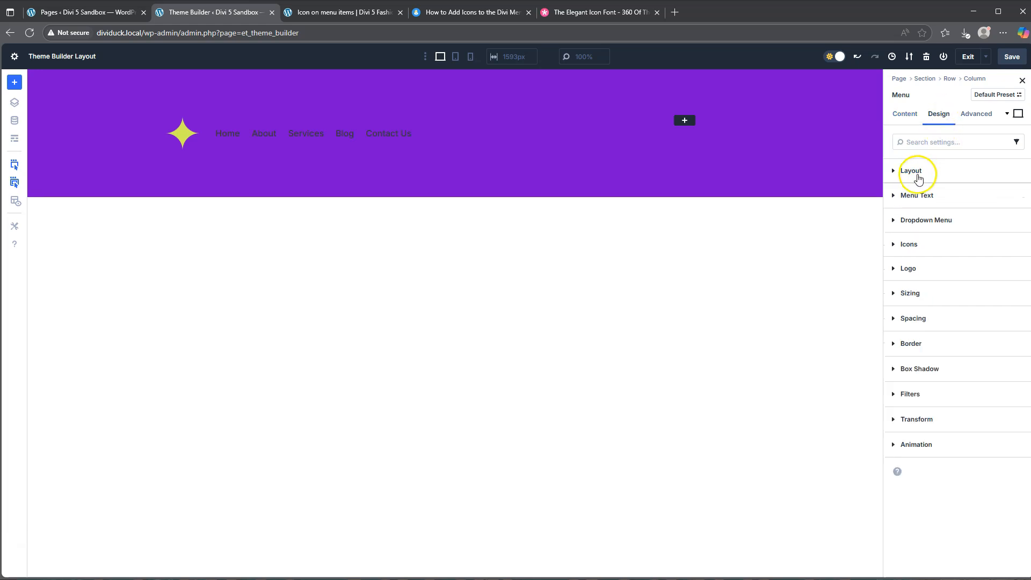
{"action": "left_click", "coordinate": [918, 174]}
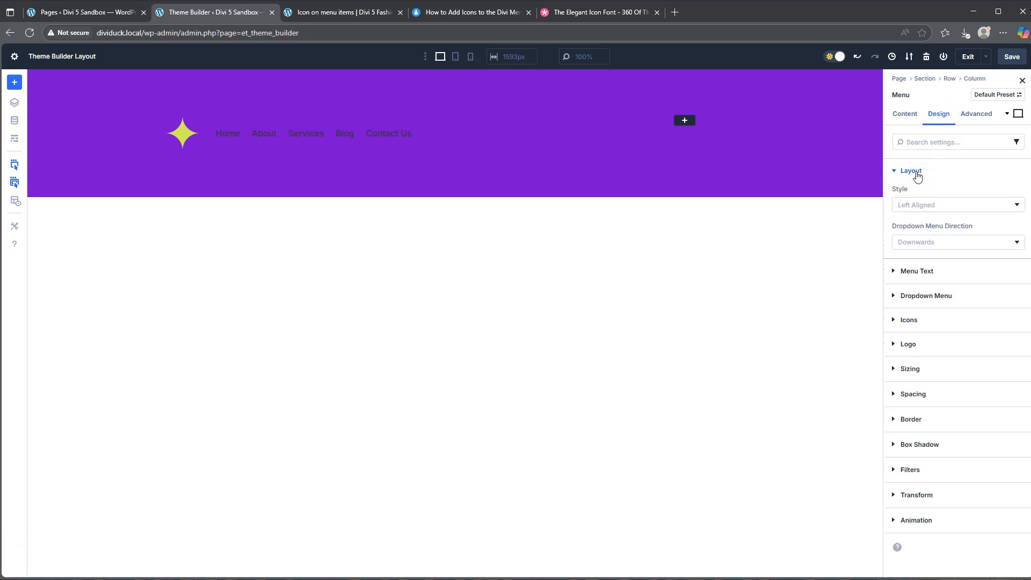
{"action": "left_click", "coordinate": [917, 172]}
{"action": "left_click", "coordinate": [915, 196]}
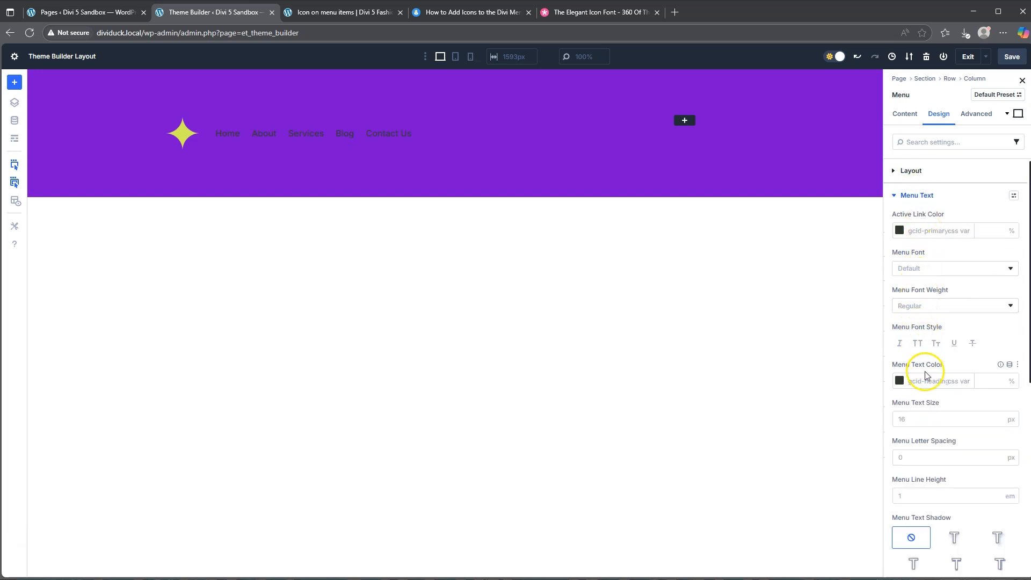
{"action": "scroll", "coordinate": [933, 443], "scroll_direction": "down", "scroll_amount": 1}
{"action": "scroll", "coordinate": [939, 440], "scroll_direction": "down", "scroll_amount": 2}
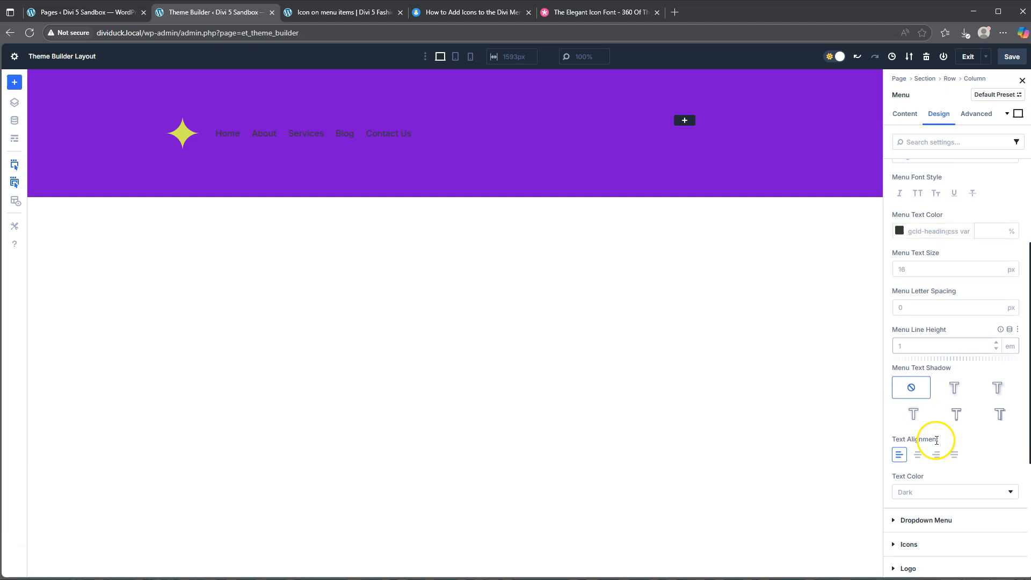
{"action": "left_click", "coordinate": [918, 443]}
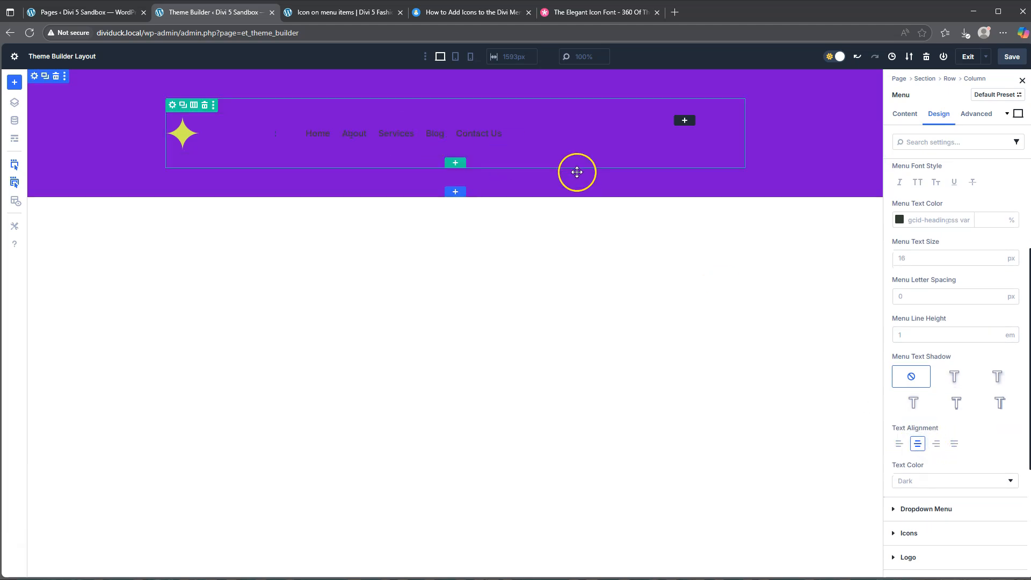
{"action": "scroll", "coordinate": [943, 250], "scroll_direction": "up", "scroll_amount": 2}
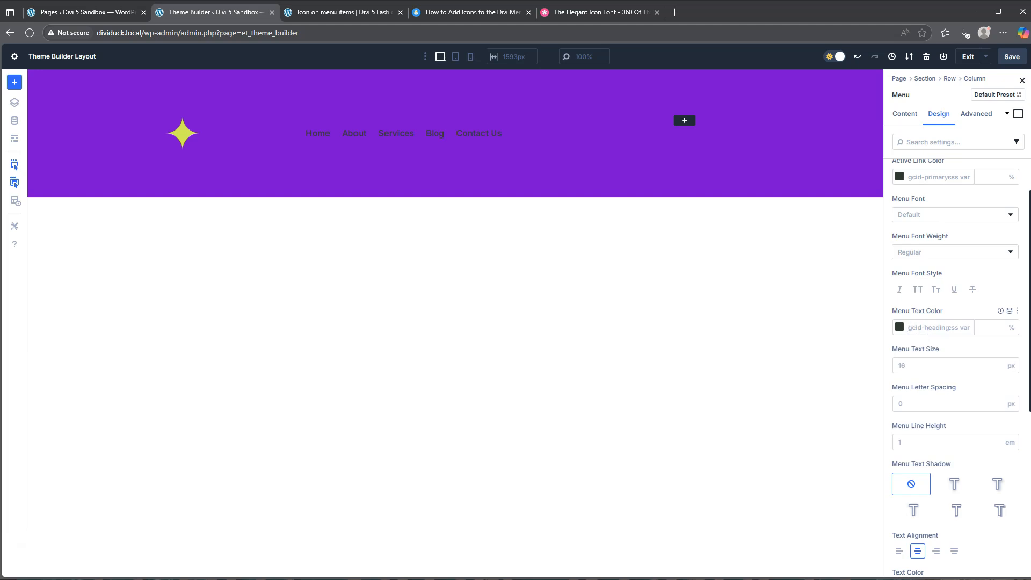
{"action": "left_click", "coordinate": [973, 348]}
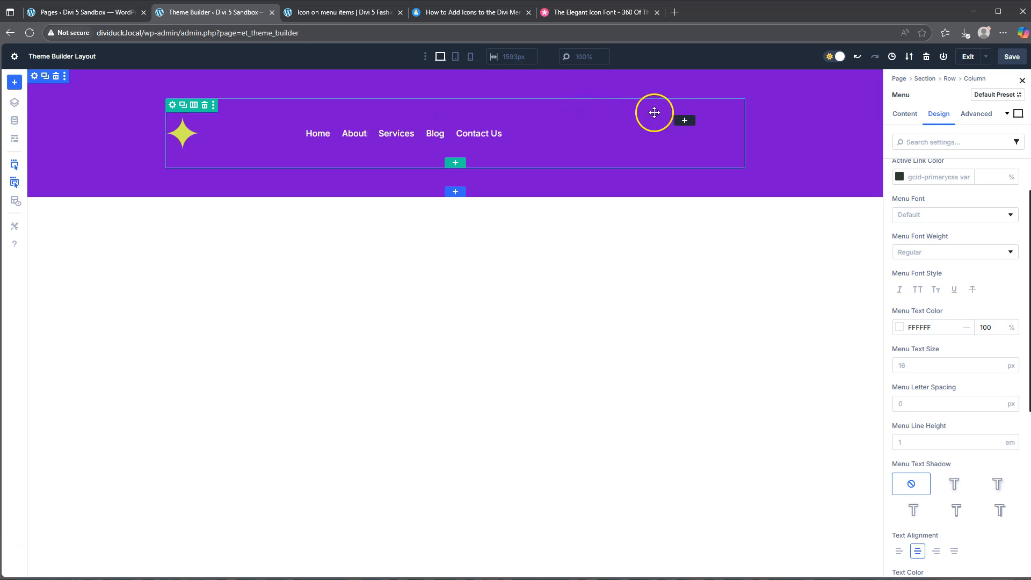
Add a Button module to the narrow column of the header row and label it "Start Here".
{"action": "left_click", "coordinate": [685, 122]}
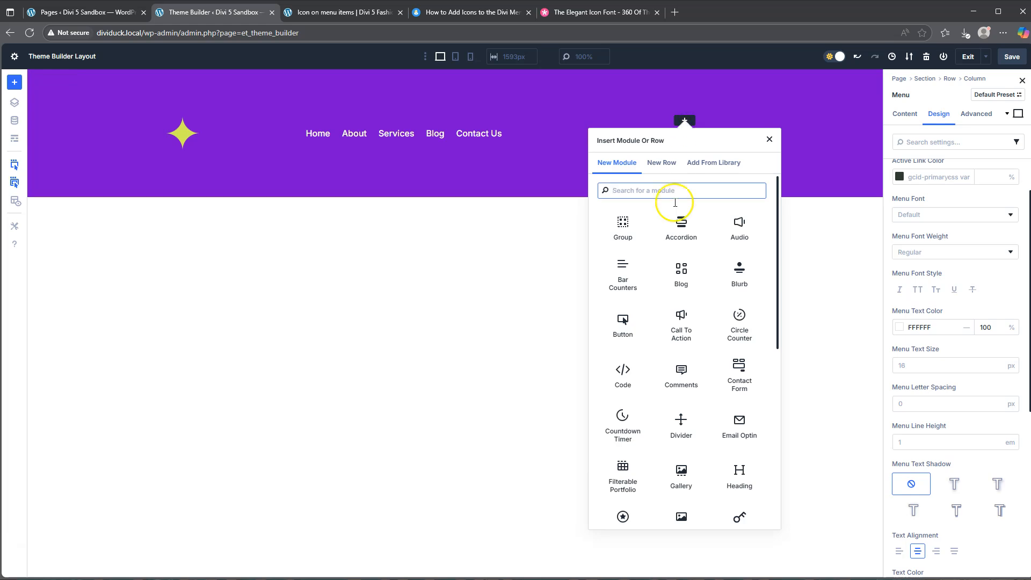
{"action": "left_click", "coordinate": [619, 322]}
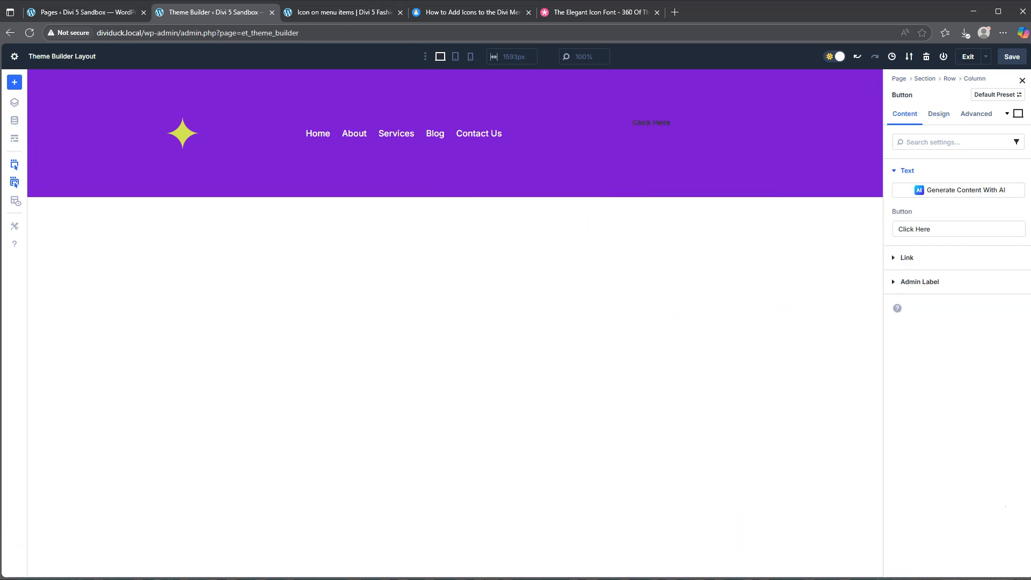
{"action": "left_click", "coordinate": [323, 15]}
{"action": "left_click", "coordinate": [249, 12]}
{"action": "left_click_drag", "start_coordinate": [943, 232], "coordinate": [884, 229]}
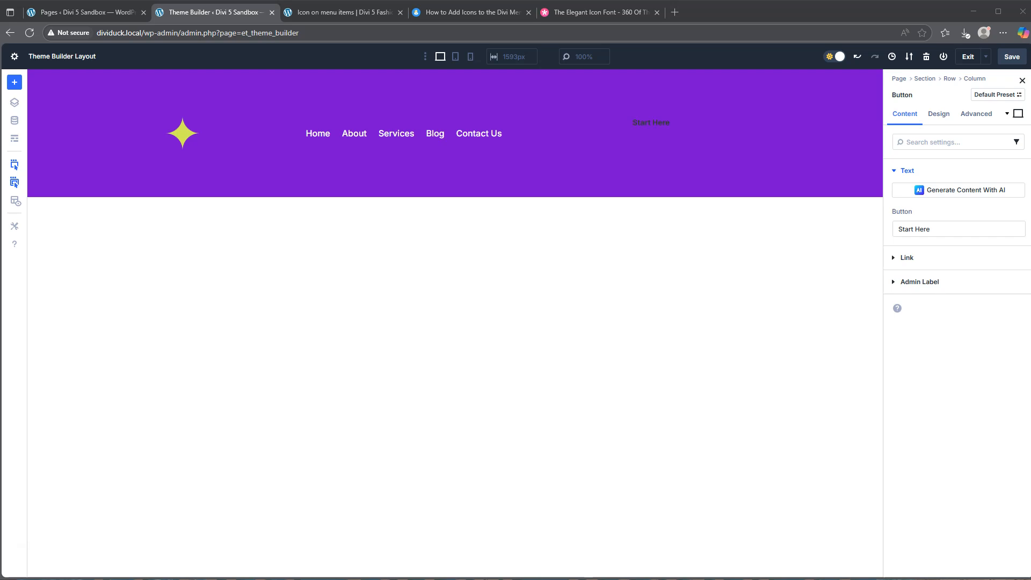
Enable custom styles for the Start Here button and set its background color to D3EB58.
{"action": "left_click", "coordinate": [936, 116]}
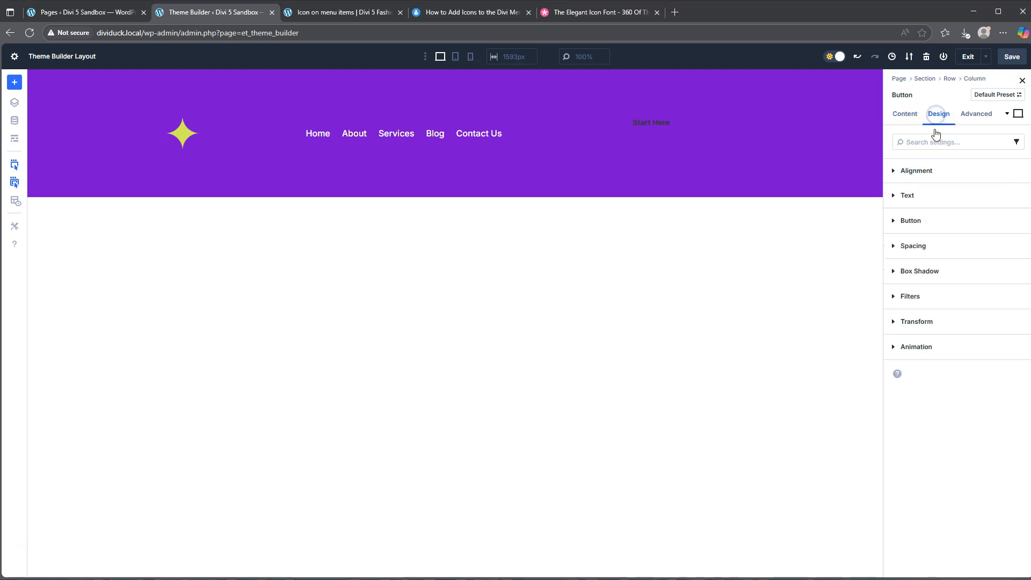
{"action": "left_click", "coordinate": [911, 221]}
{"action": "left_click", "coordinate": [904, 254]}
{"action": "left_click", "coordinate": [918, 279]}
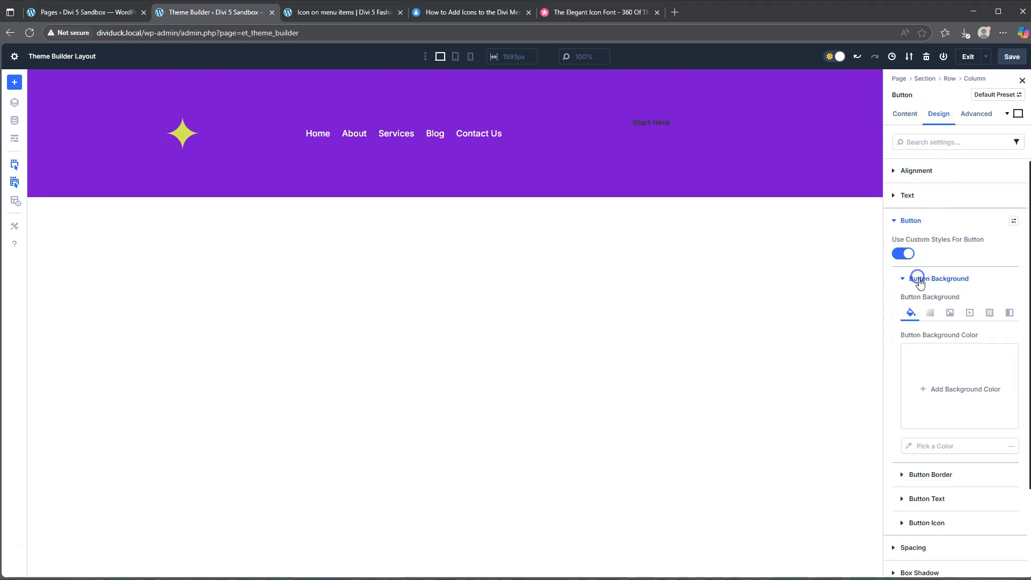
{"action": "left_click", "coordinate": [926, 390]}
{"action": "left_click", "coordinate": [782, 419]}
{"action": "left_click", "coordinate": [825, 443]}
{"action": "left_click", "coordinate": [778, 418]}
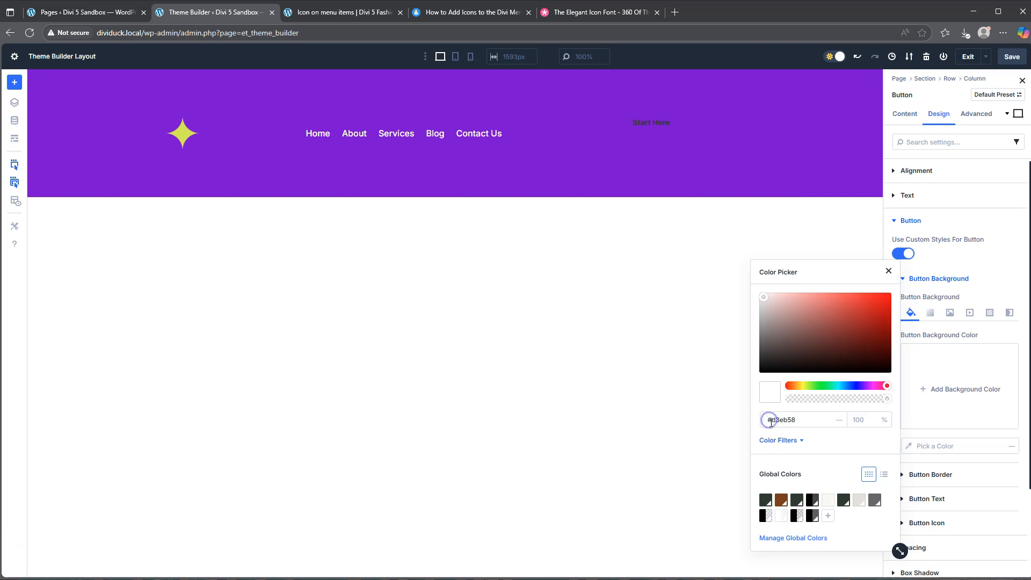
{"action": "left_click", "coordinate": [833, 442]}
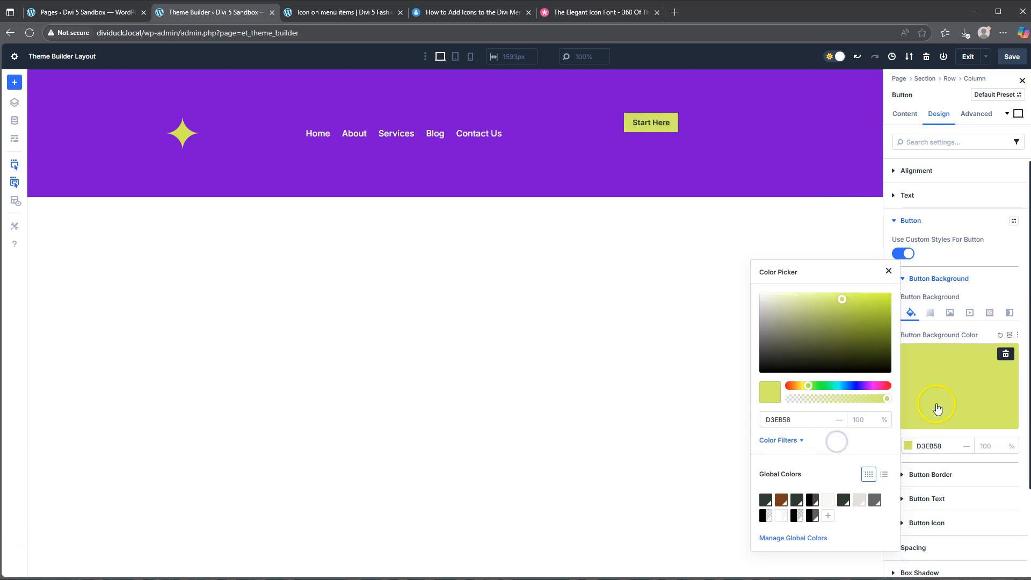
Round all corners of the Start Here button with a border radius of 8 px.
{"action": "scroll", "coordinate": [950, 477], "scroll_direction": "down", "scroll_amount": 1}
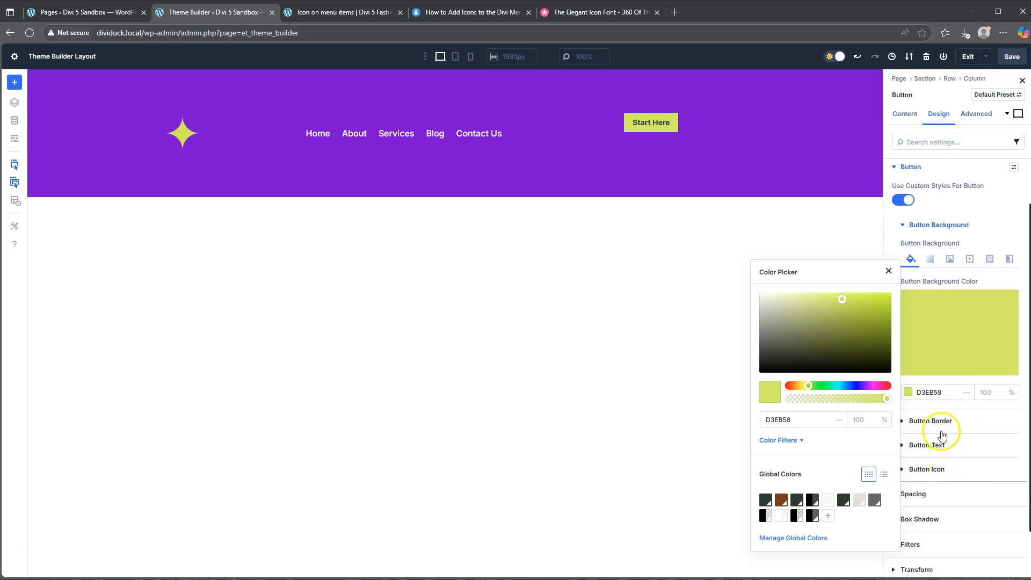
{"action": "left_click", "coordinate": [940, 422]}
{"action": "left_click", "coordinate": [922, 292]}
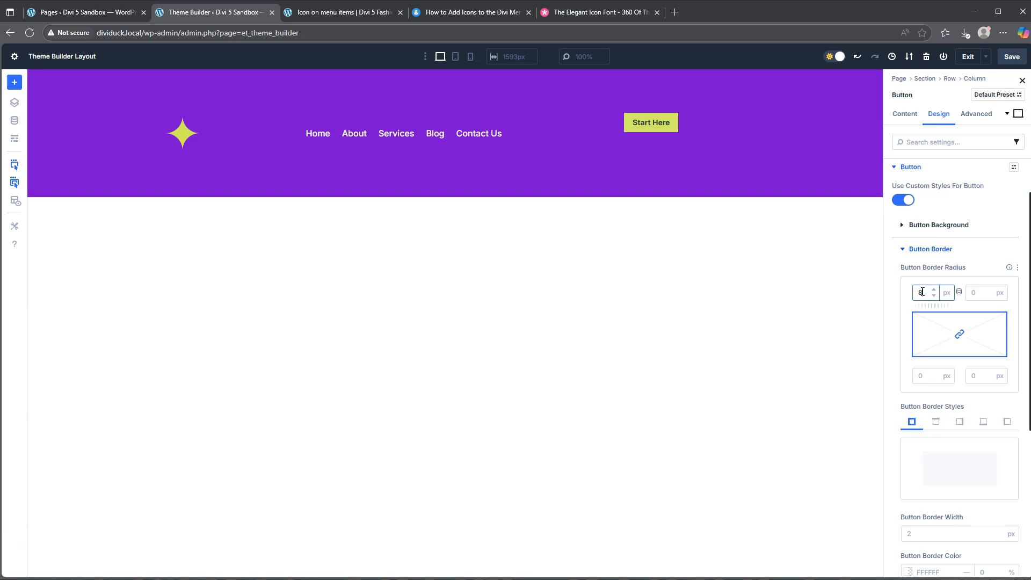
Give the Start Here button 10 px top and bottom padding, 35 px left and right padding, and a 15 px top margin.
{"action": "scroll", "coordinate": [951, 430], "scroll_direction": "down", "scroll_amount": 5}
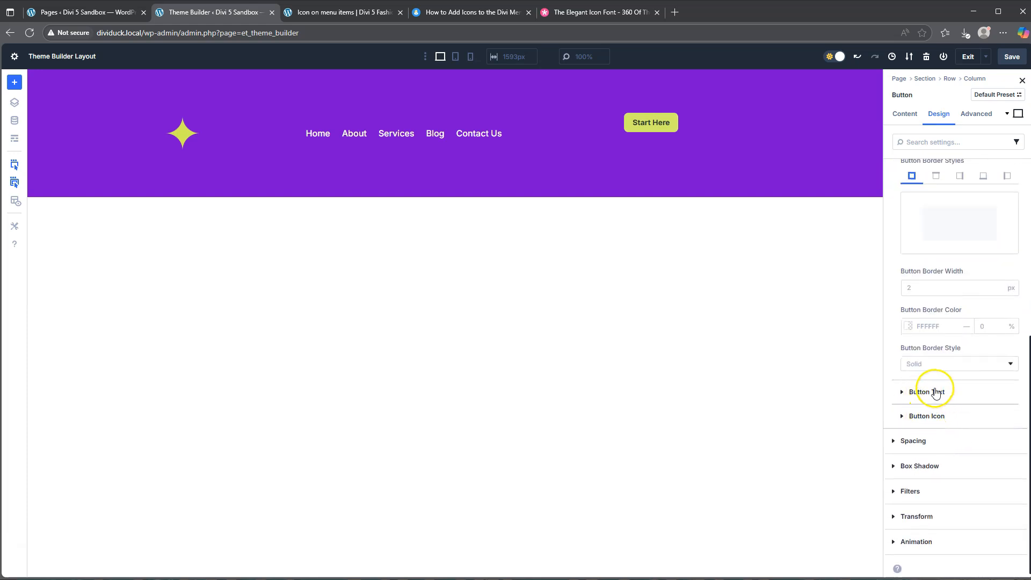
{"action": "left_click", "coordinate": [923, 441]}
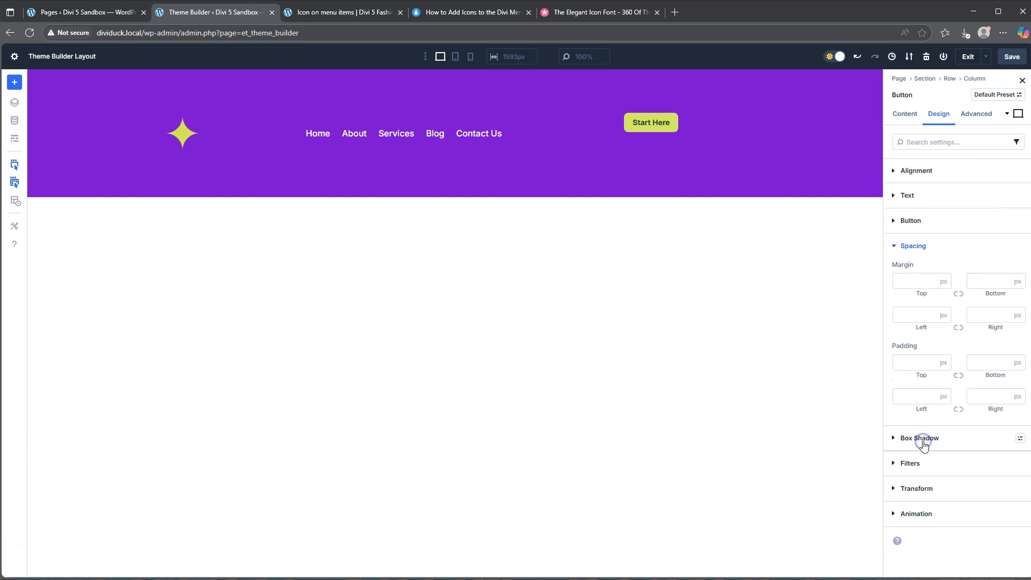
{"action": "left_click", "coordinate": [911, 363]}
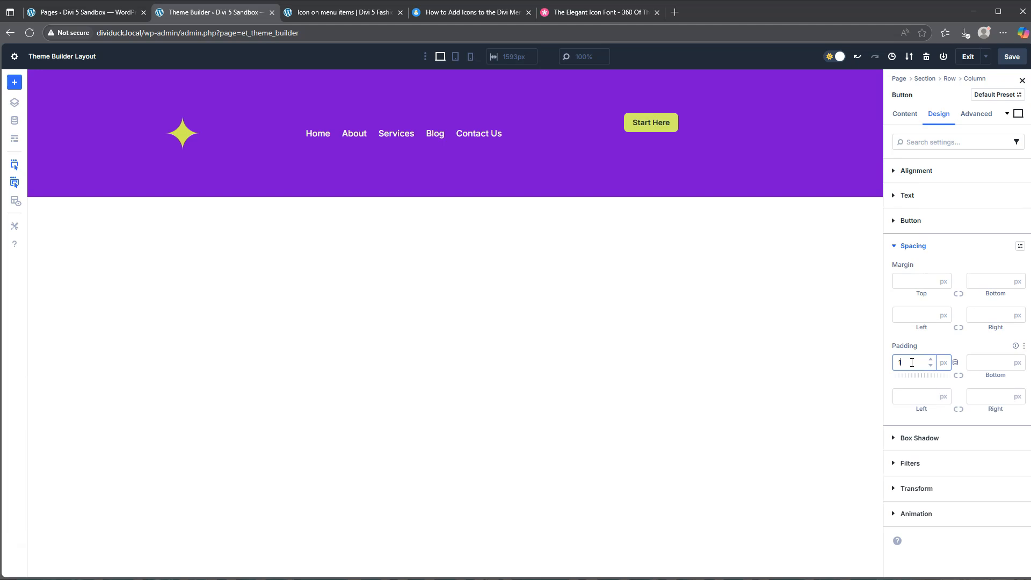
{"action": "left_click", "coordinate": [958, 377]}
{"action": "left_click", "coordinate": [912, 397]}
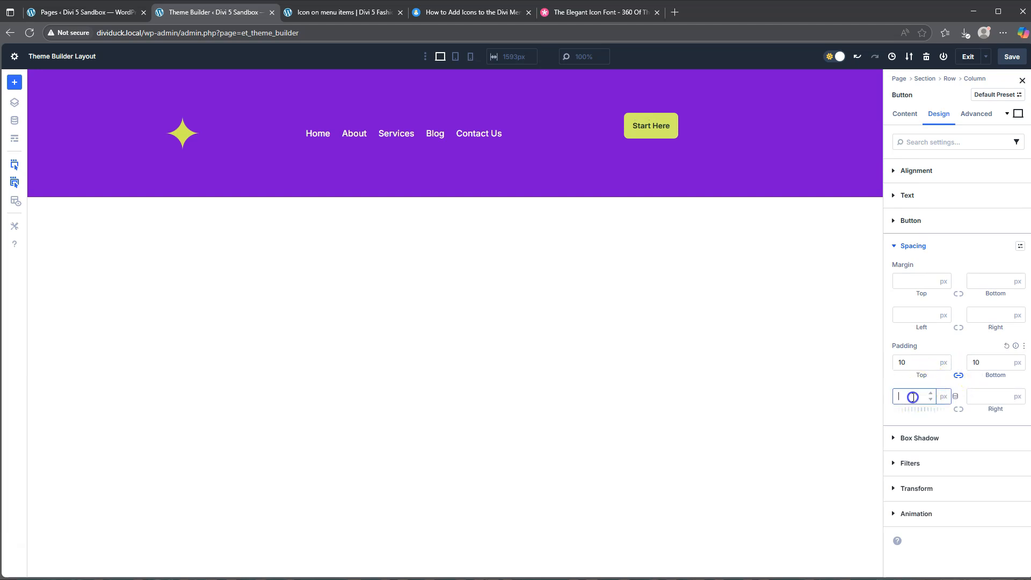
{"action": "type", "text": "35"}
{"action": "left_click", "coordinate": [959, 410]}
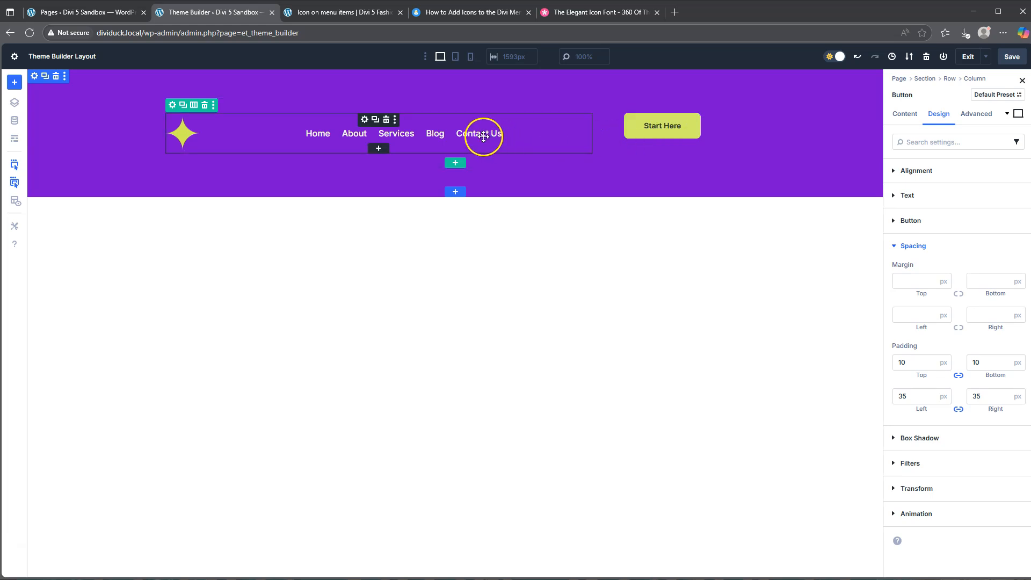
{"action": "left_click", "coordinate": [913, 282]}
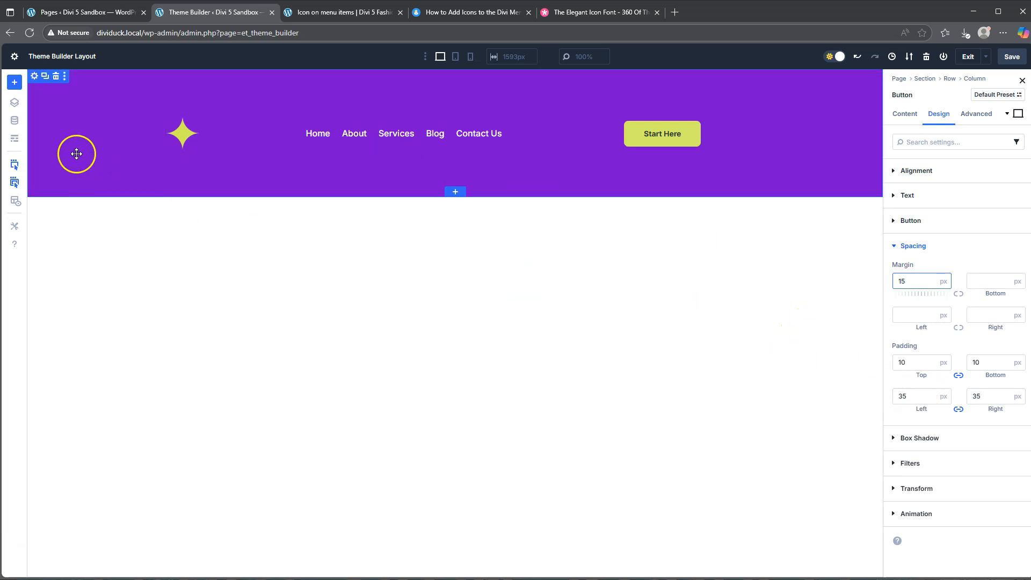
Set the header section's top and bottom padding to 0 px and save the layout.
{"action": "left_click", "coordinate": [34, 77]}
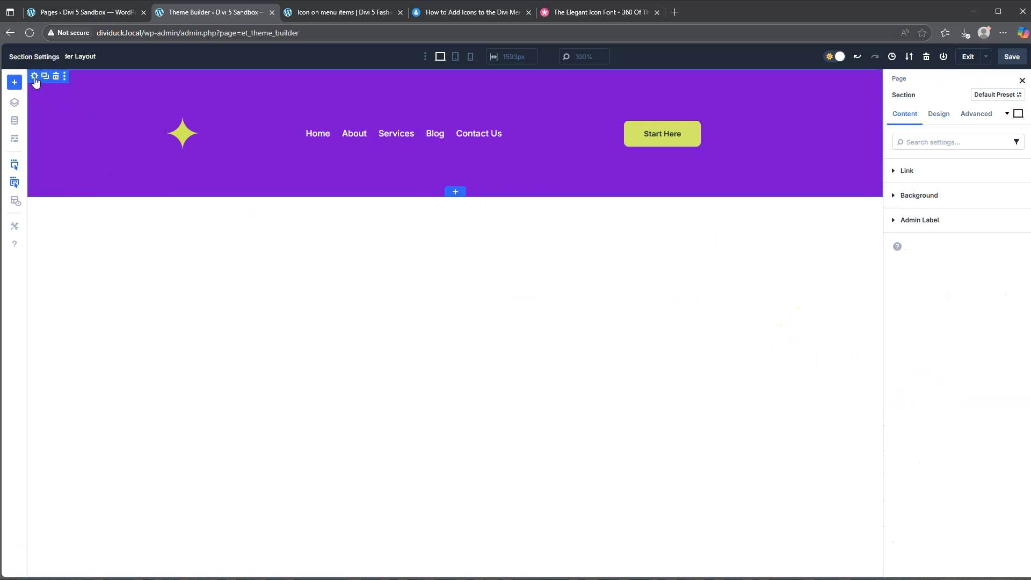
{"action": "left_click", "coordinate": [938, 115]}
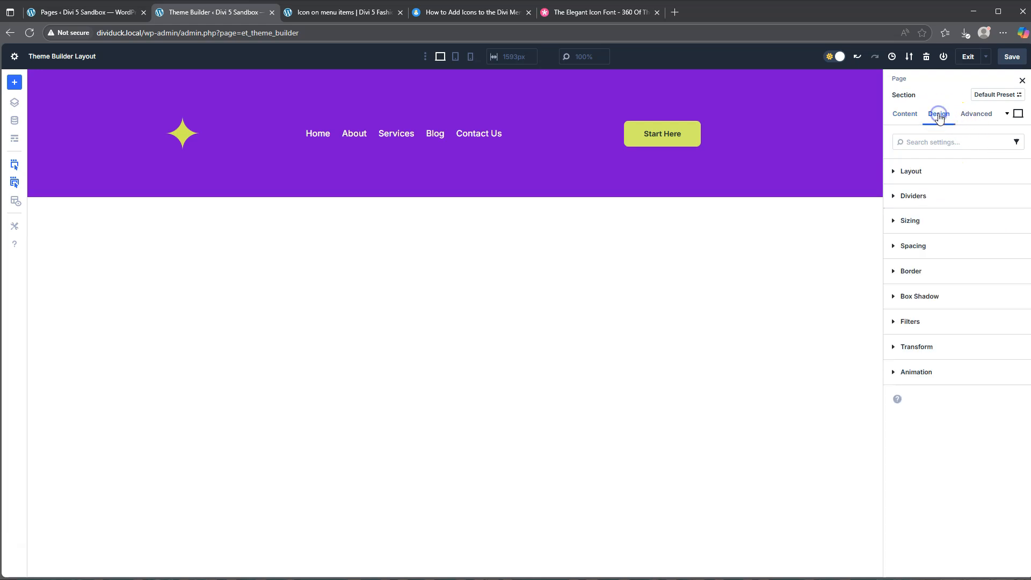
{"action": "left_click", "coordinate": [913, 246]}
{"action": "left_click", "coordinate": [912, 283]}
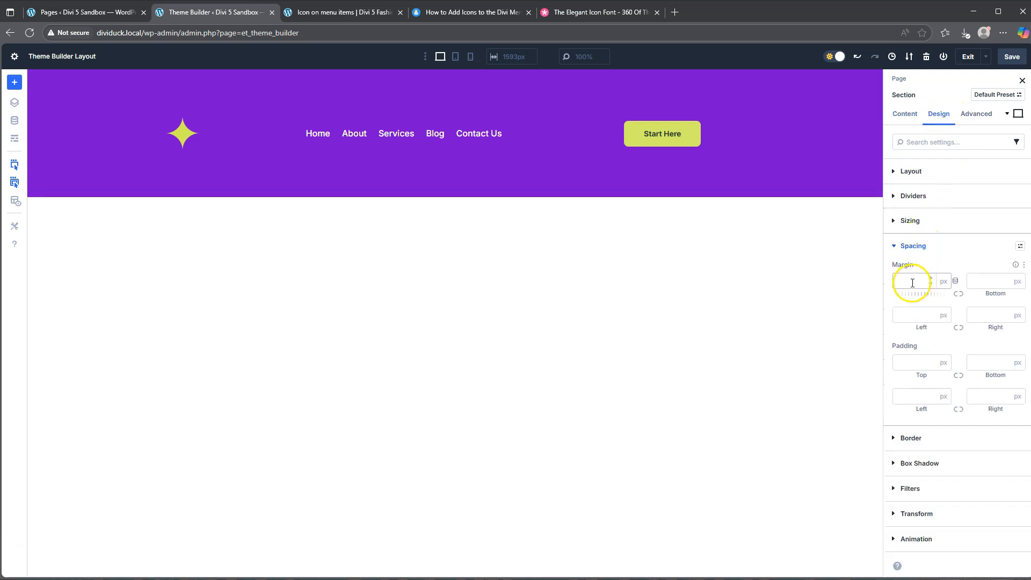
{"action": "left_click", "coordinate": [918, 364]}
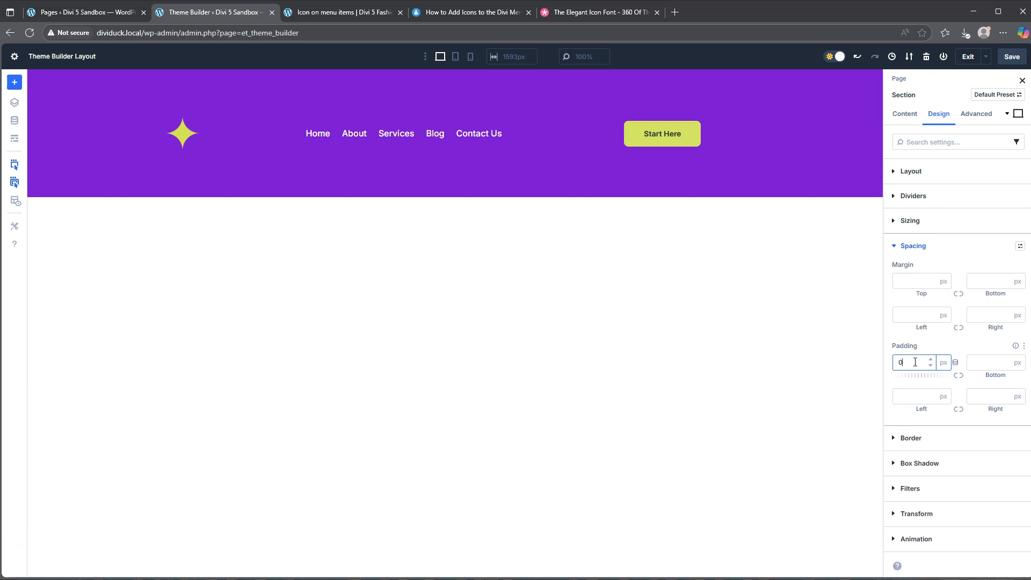
{"action": "left_click", "coordinate": [959, 375]}
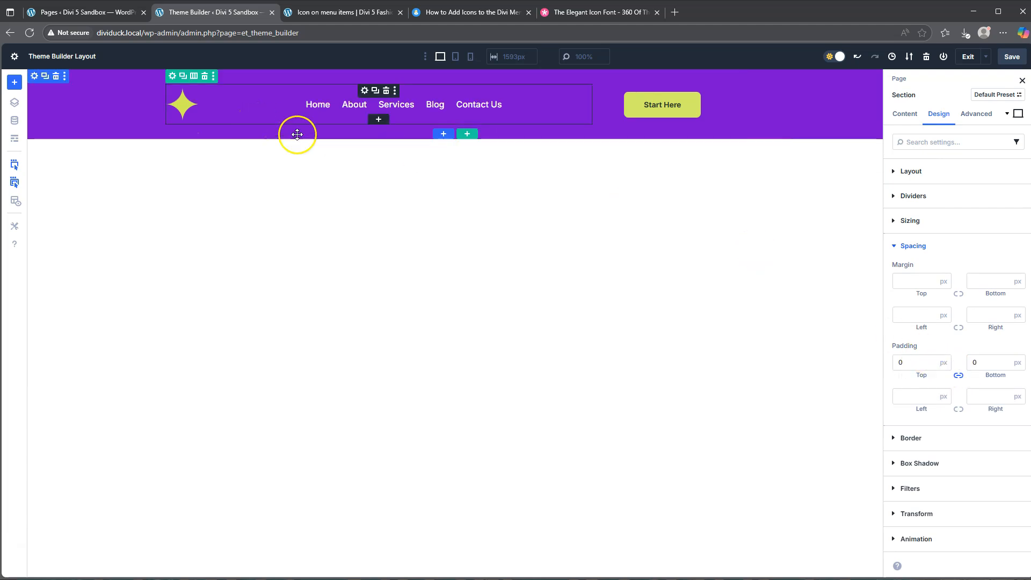
{"action": "left_click", "coordinate": [1018, 59]}
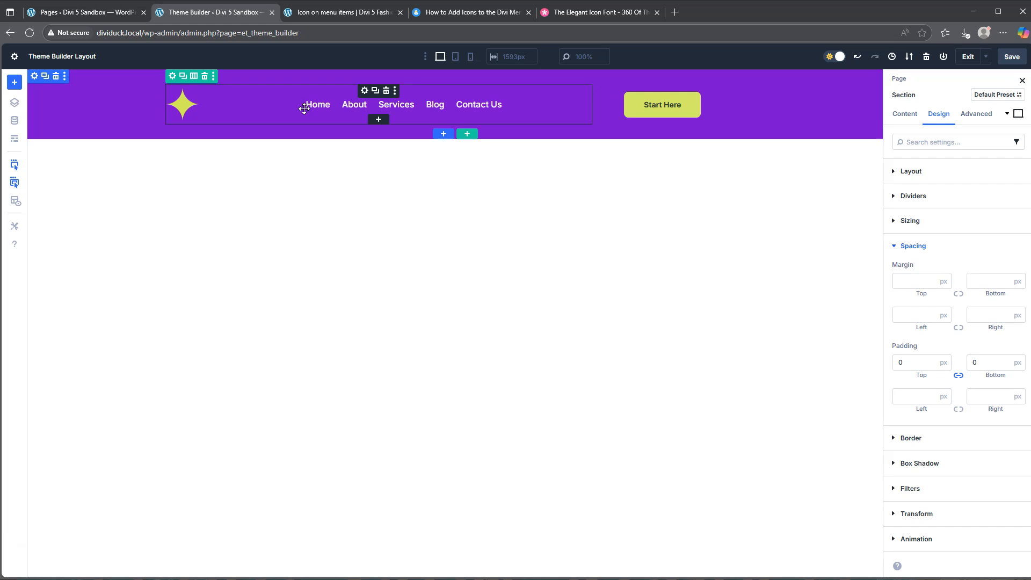
Copy the "Single Icon Added to Divi Menu" CSS snippet from the article on adding icons to the Divi menu.
{"action": "left_click", "coordinate": [467, 13]}
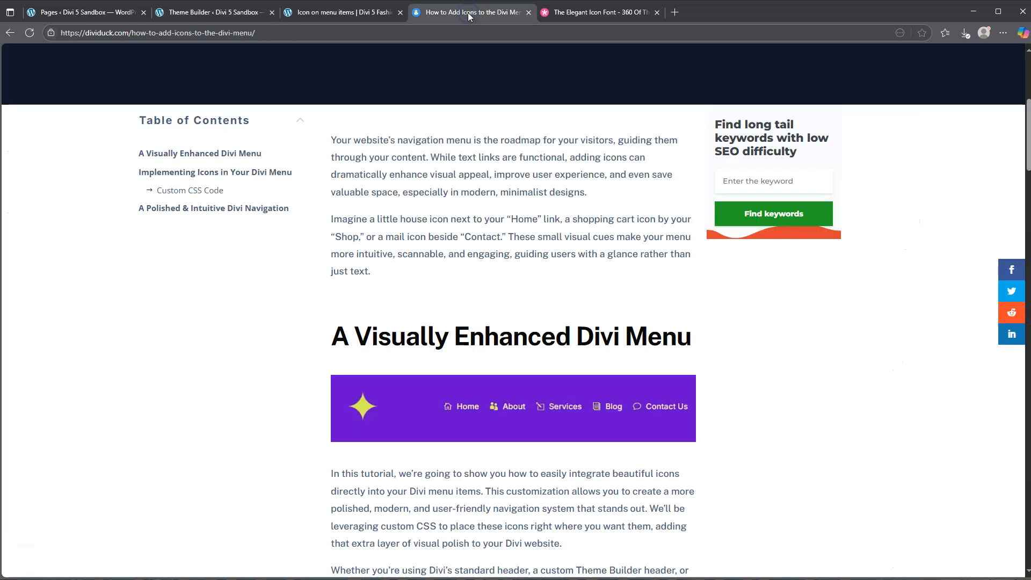
{"action": "scroll", "coordinate": [502, 320], "scroll_direction": "down", "scroll_amount": 5}
{"action": "scroll", "coordinate": [502, 317], "scroll_direction": "down", "scroll_amount": 7}
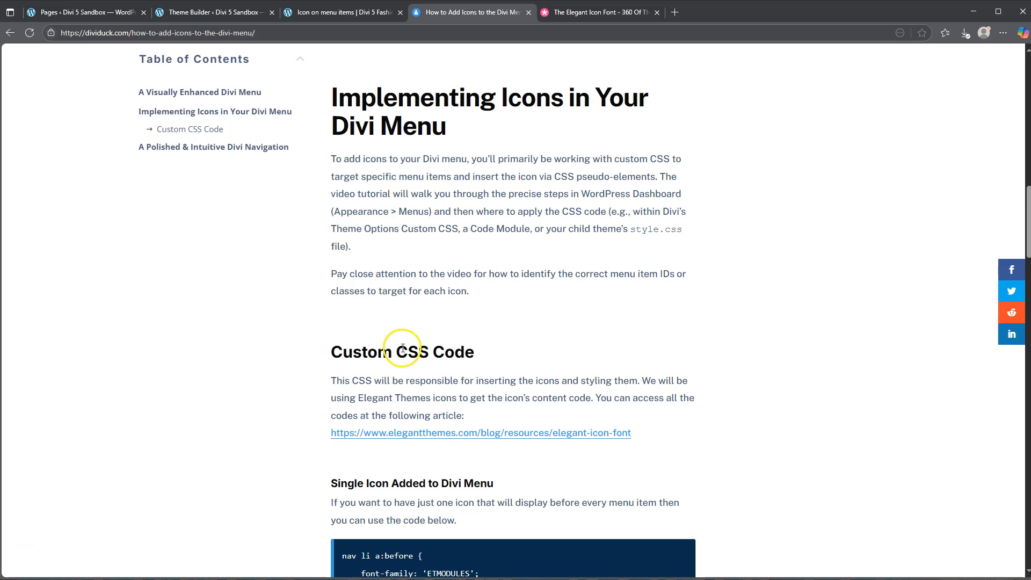
{"action": "scroll", "coordinate": [400, 344], "scroll_direction": "down", "scroll_amount": 2}
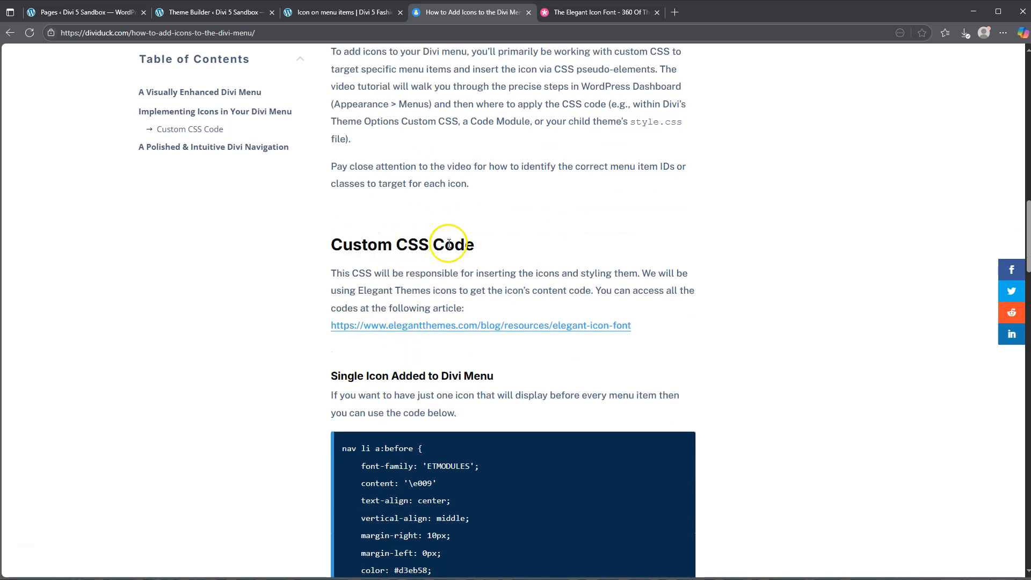
{"action": "scroll", "coordinate": [449, 243], "scroll_direction": "down", "scroll_amount": 3}
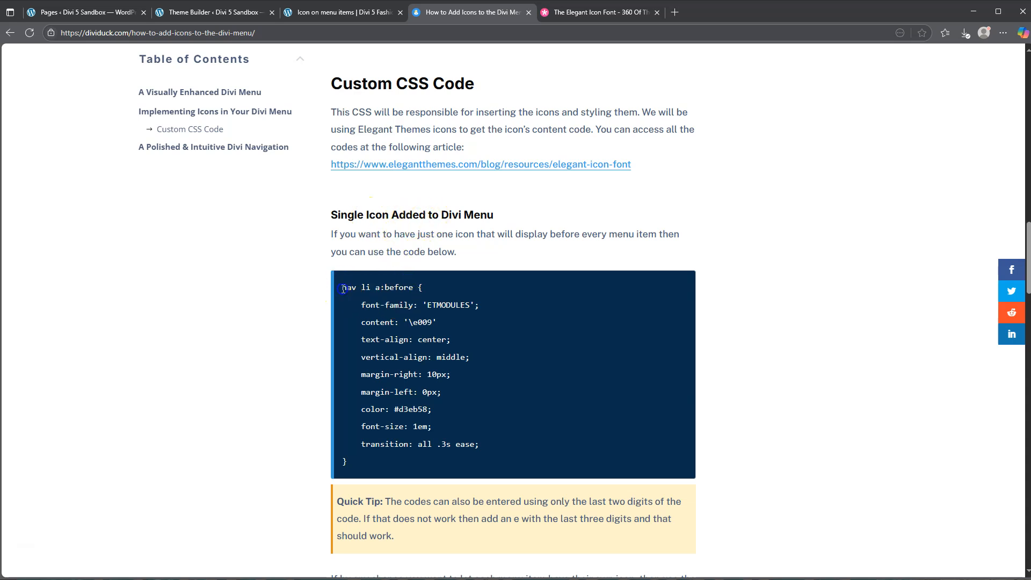
{"action": "left_click_drag", "start_coordinate": [342, 287], "coordinate": [386, 459]}
{"action": "key", "text": "ctrl+c"}
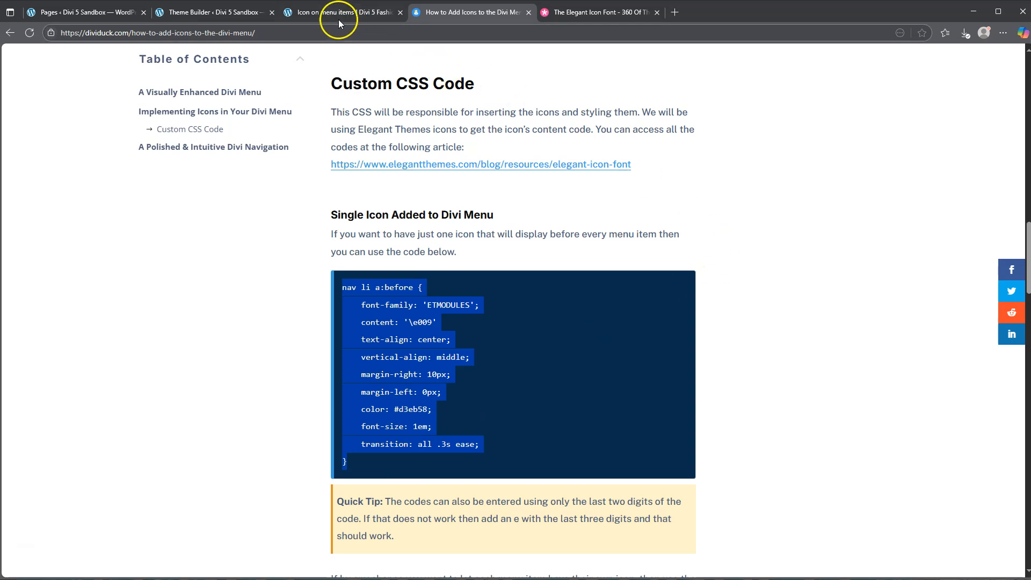
Paste the copied nav li a:before rule into the Custom CSS of the Divi Theme Options and save the changes.
{"action": "left_click", "coordinate": [217, 10]}
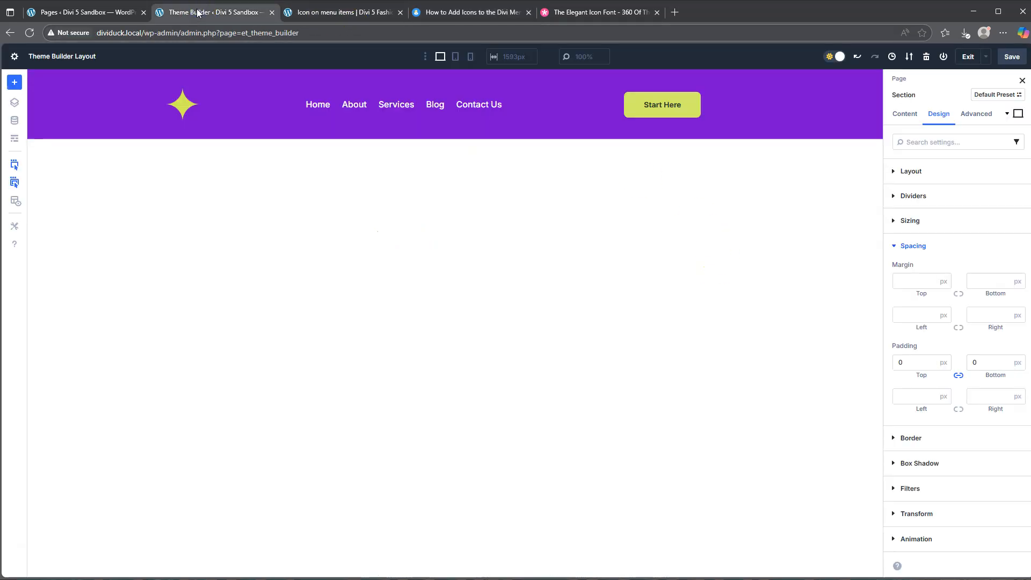
{"action": "left_click", "coordinate": [69, 12]}
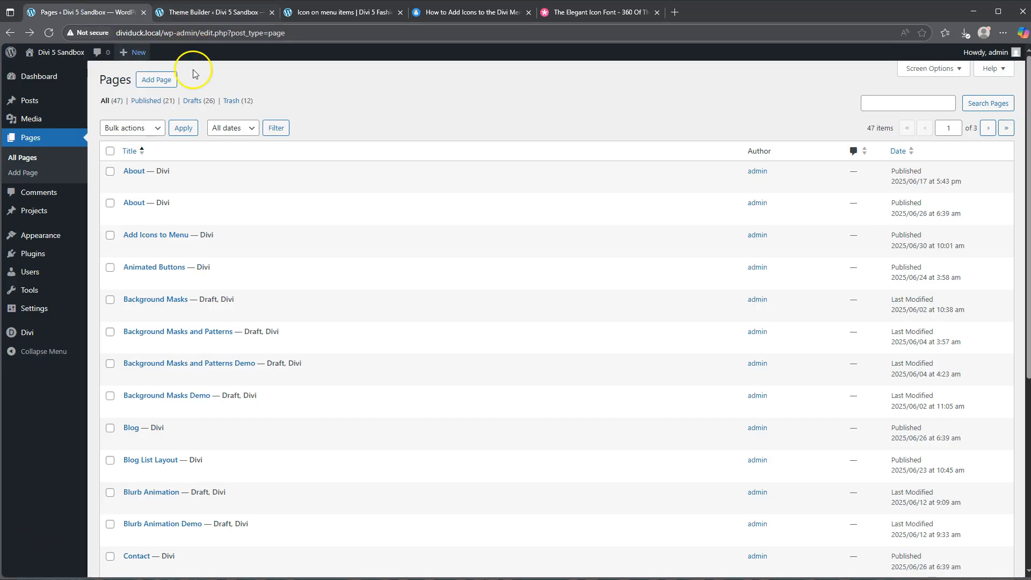
{"action": "mouse_move", "coordinate": [27, 332]}
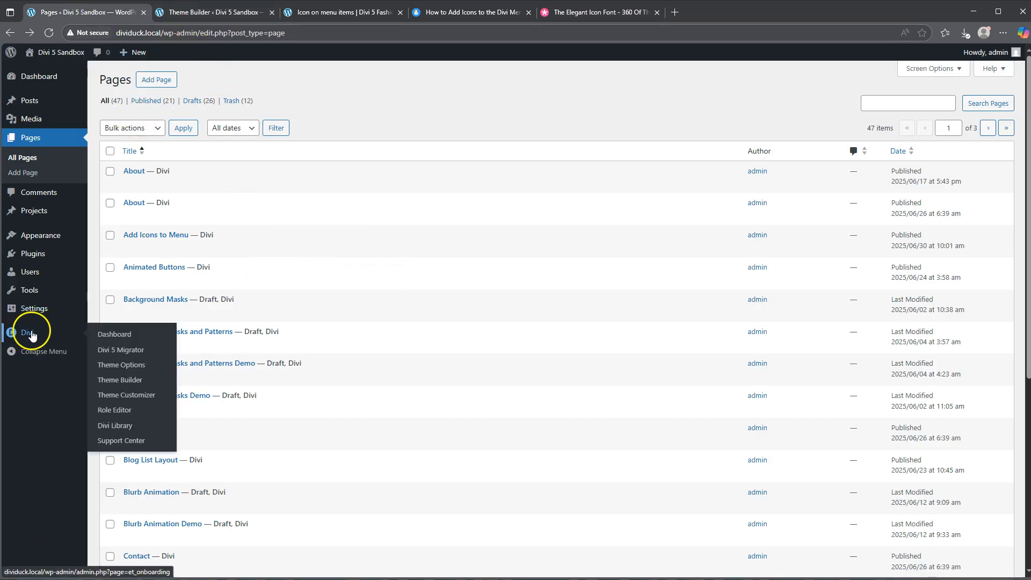
{"action": "left_click", "coordinate": [125, 365]}
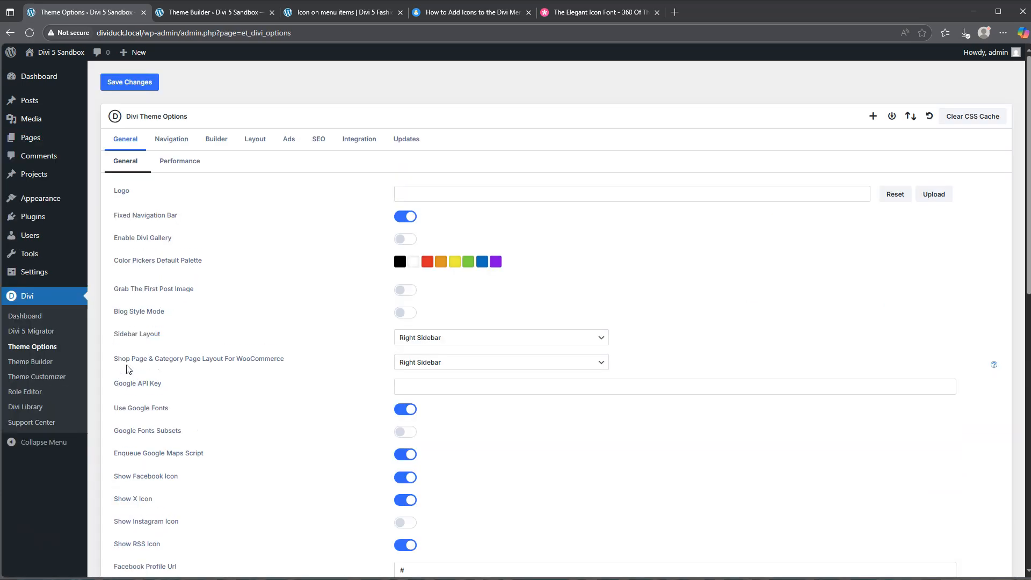
{"action": "scroll", "coordinate": [318, 329], "scroll_direction": "down", "scroll_amount": 10}
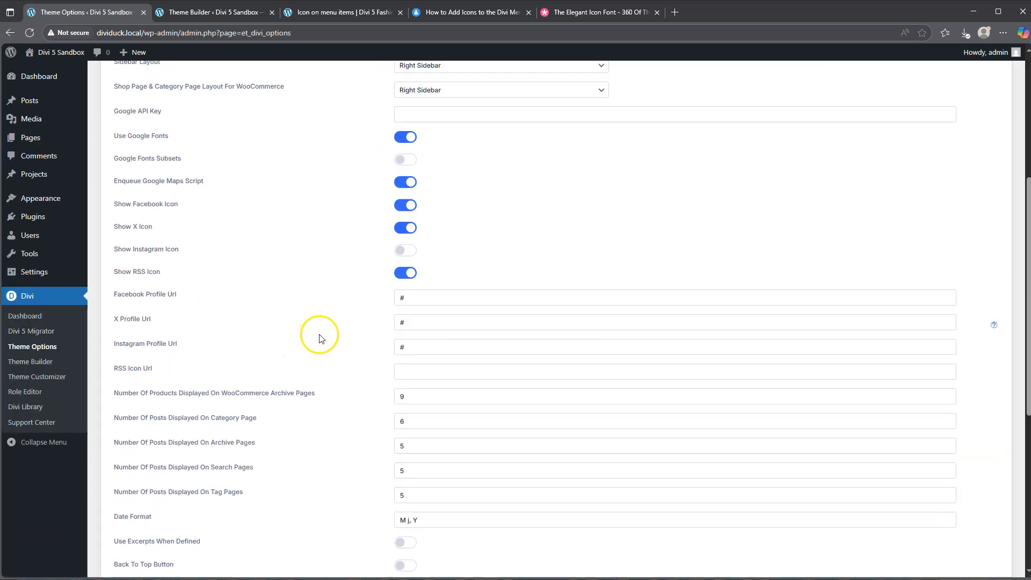
{"action": "left_click", "coordinate": [444, 342]}
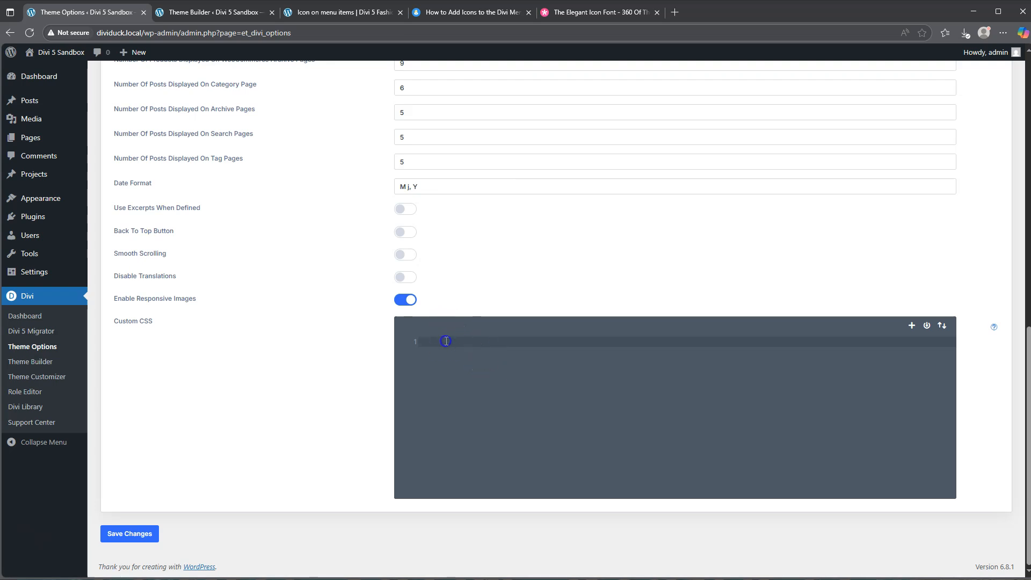
{"action": "key", "text": "ctrl+v"}
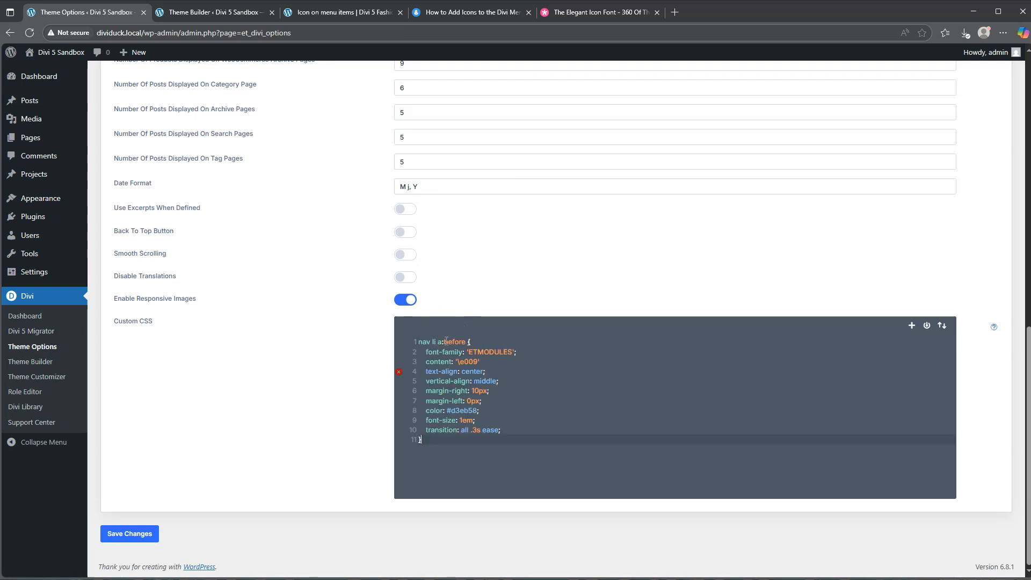
{"action": "left_click", "coordinate": [129, 534]}
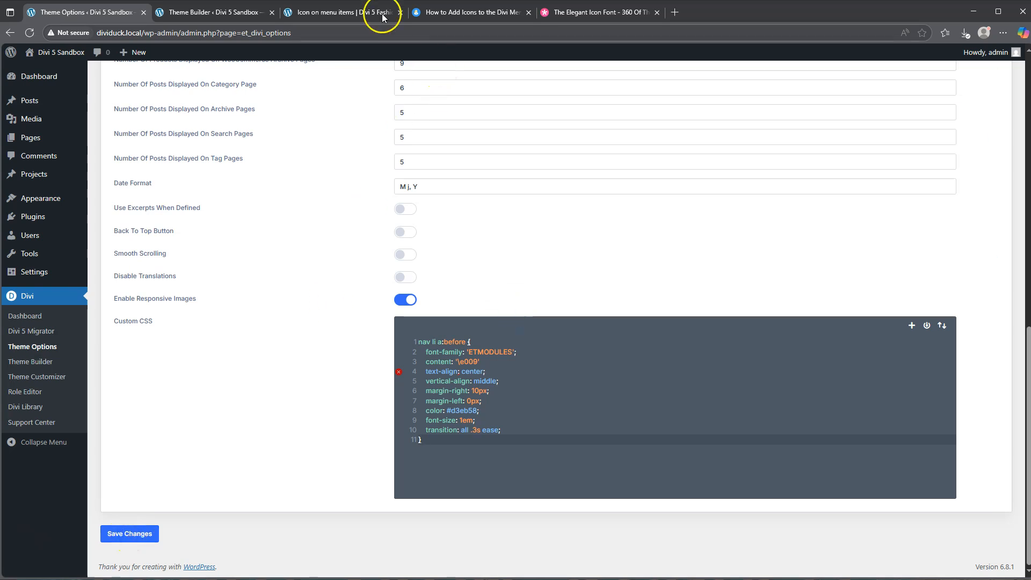
Add an empty Code module below the menu in the header layout and remove it again.
{"action": "left_click", "coordinate": [334, 17]}
{"action": "left_click", "coordinate": [199, 12]}
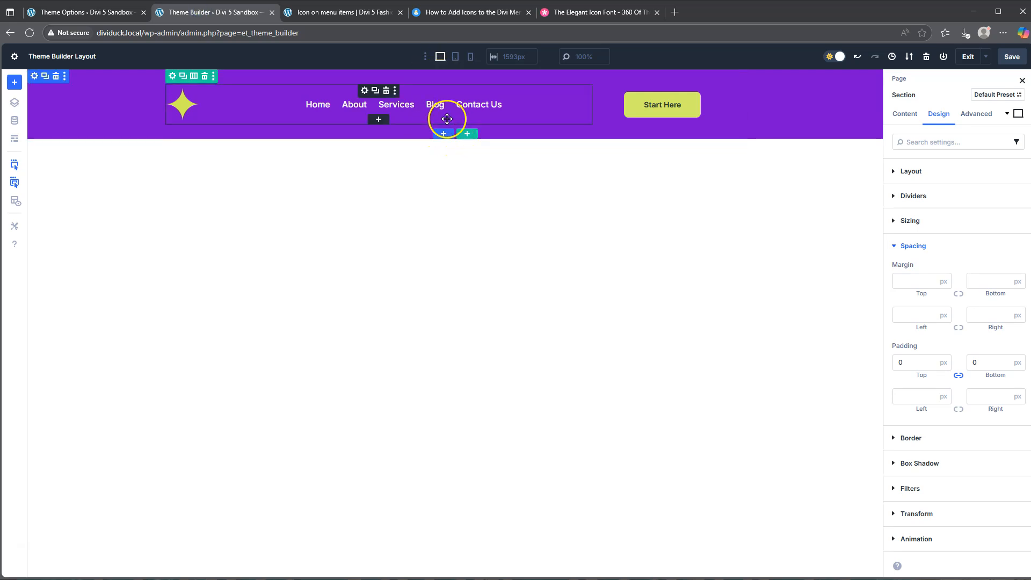
{"action": "left_click", "coordinate": [378, 119]}
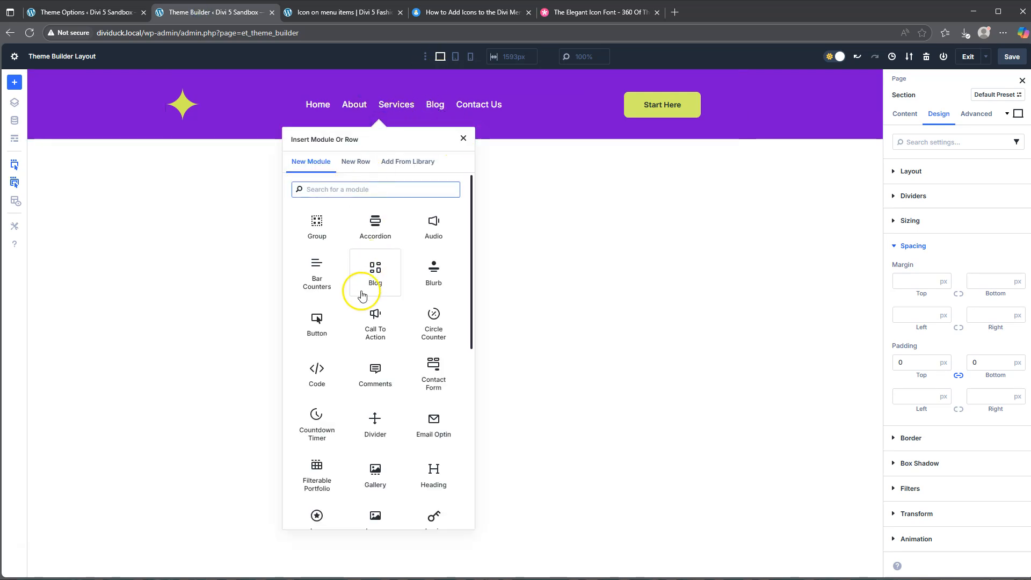
{"action": "left_click", "coordinate": [317, 370]}
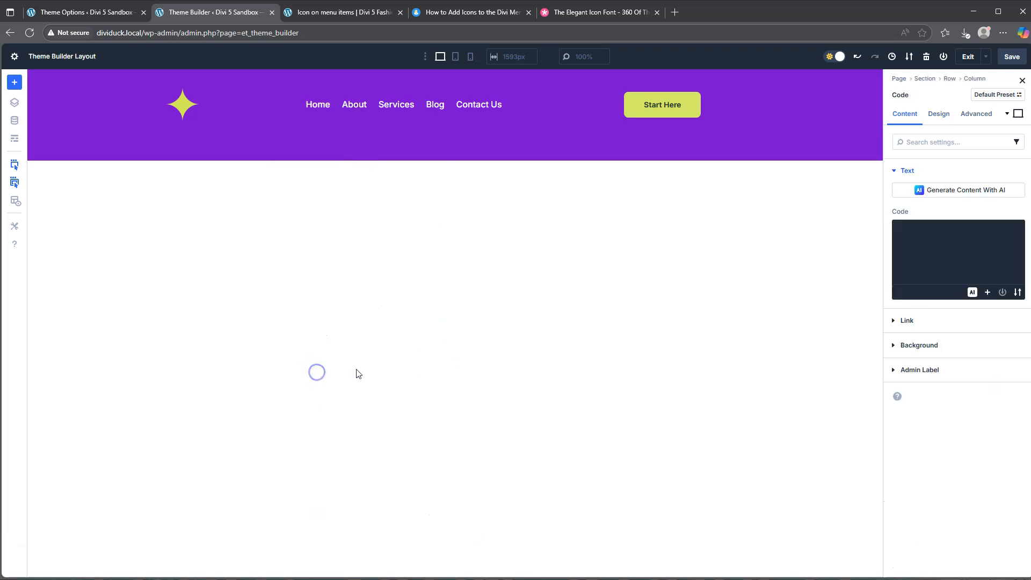
{"action": "left_click", "coordinate": [928, 239]}
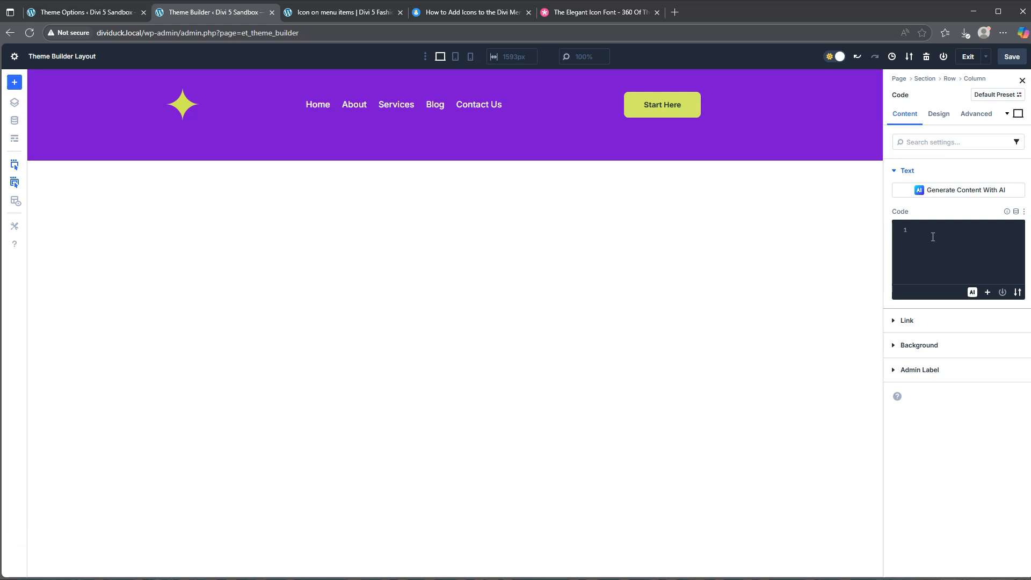
{"action": "left_click", "coordinate": [1022, 81]}
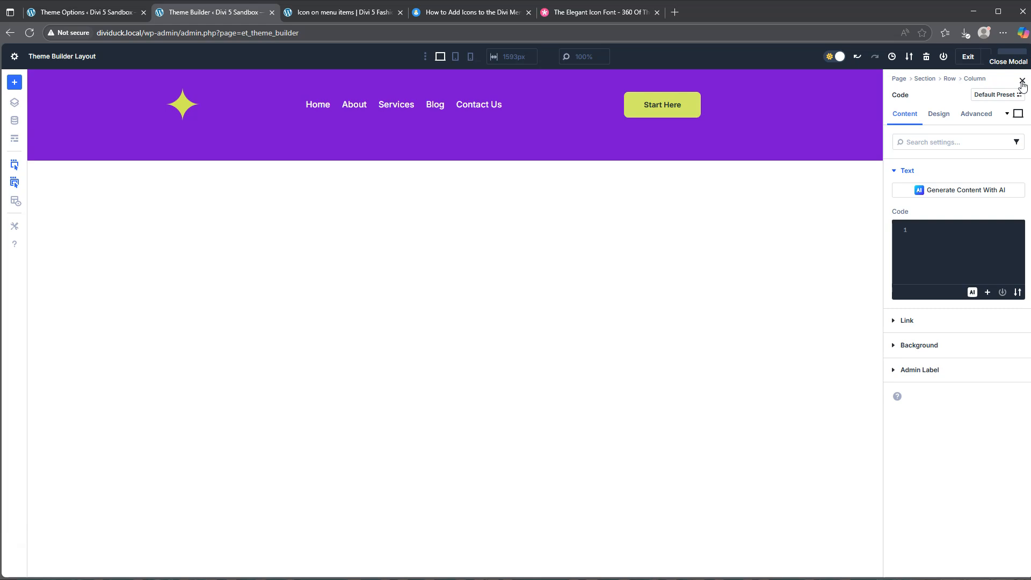
{"action": "left_click", "coordinate": [936, 274]}
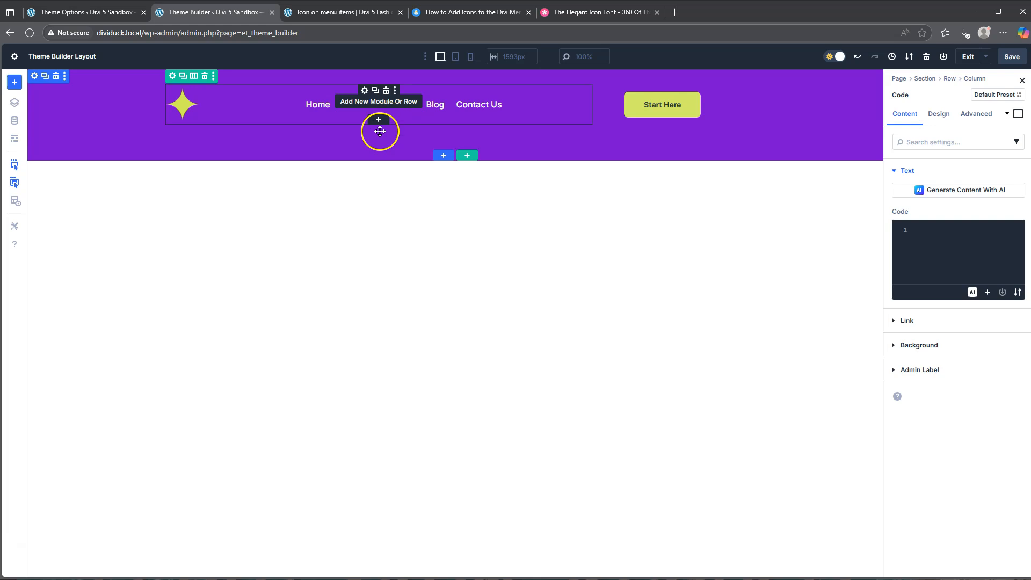
{"action": "left_click", "coordinate": [386, 150]}
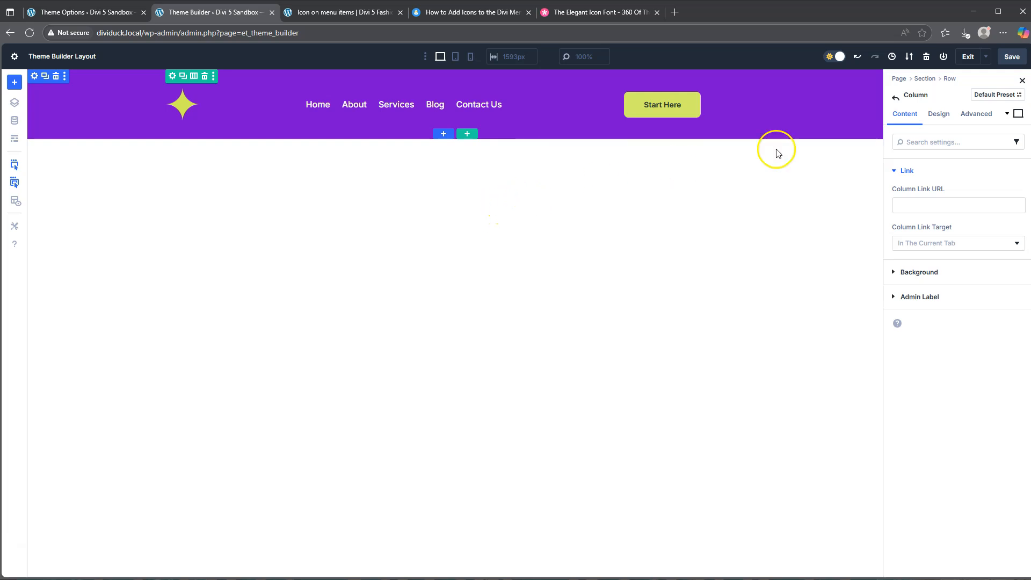
Save the header layout, and add the missing semicolon after content: '\e009' in the Theme Options Custom CSS, saving the changes.
{"action": "left_click", "coordinate": [1012, 57]}
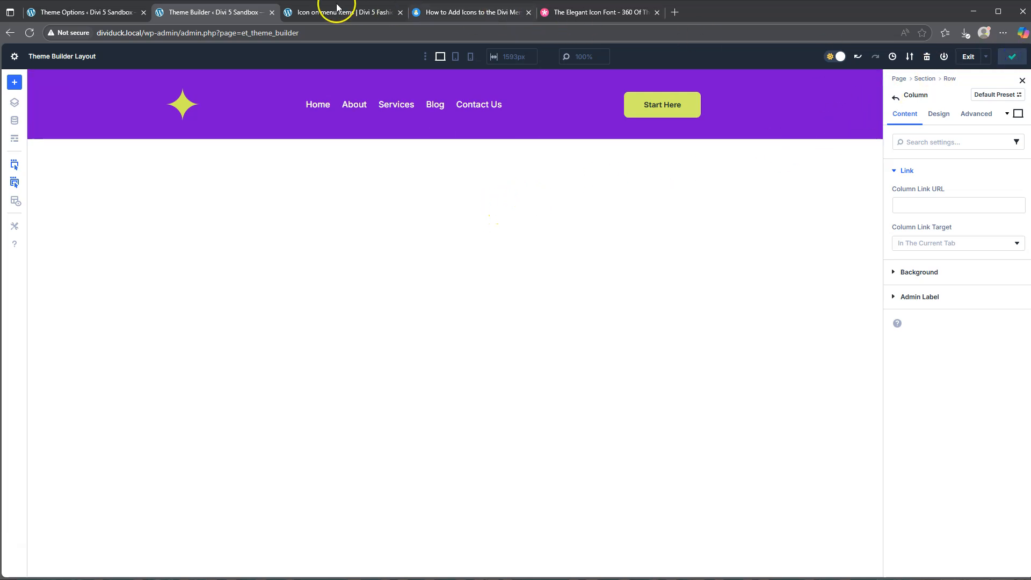
{"action": "left_click", "coordinate": [81, 12]}
{"action": "left_click", "coordinate": [131, 534]}
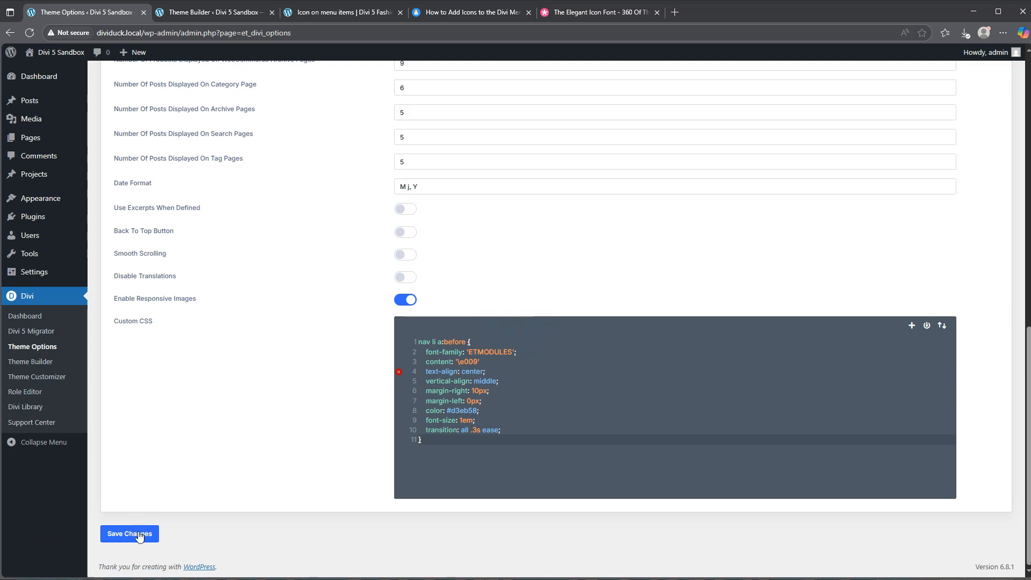
{"action": "left_click", "coordinate": [495, 363]}
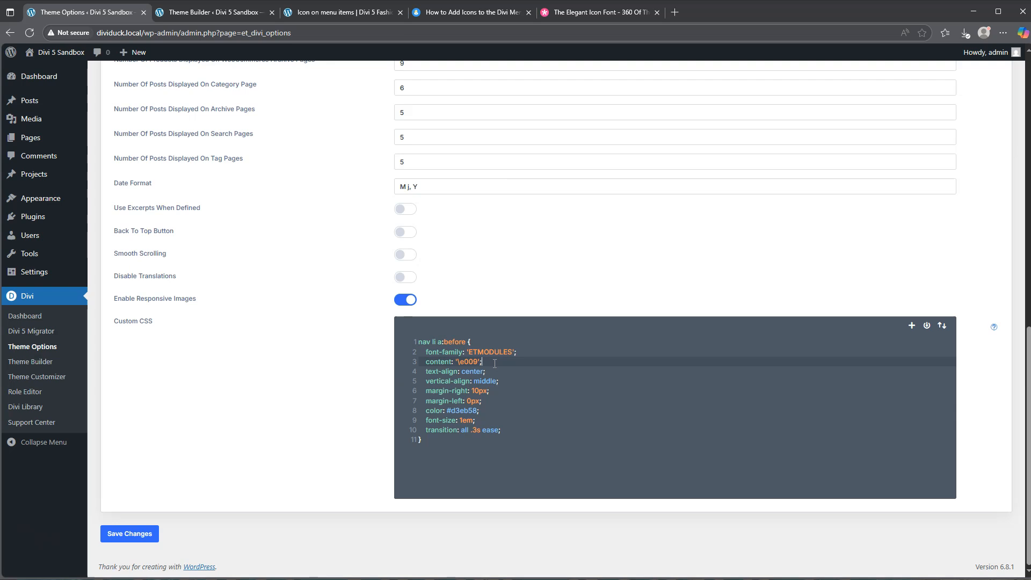
{"action": "left_click", "coordinate": [131, 533]}
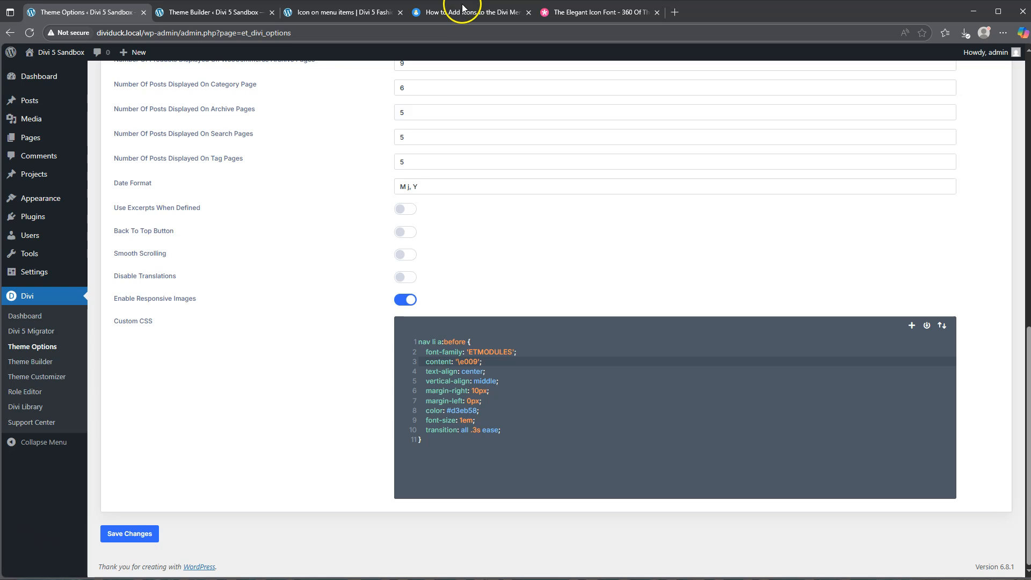
Open the published Add Icons to Menu page in a new tab from the Pages list, placing it beside the Elegant Icon Font tab.
{"action": "left_click", "coordinate": [324, 15]}
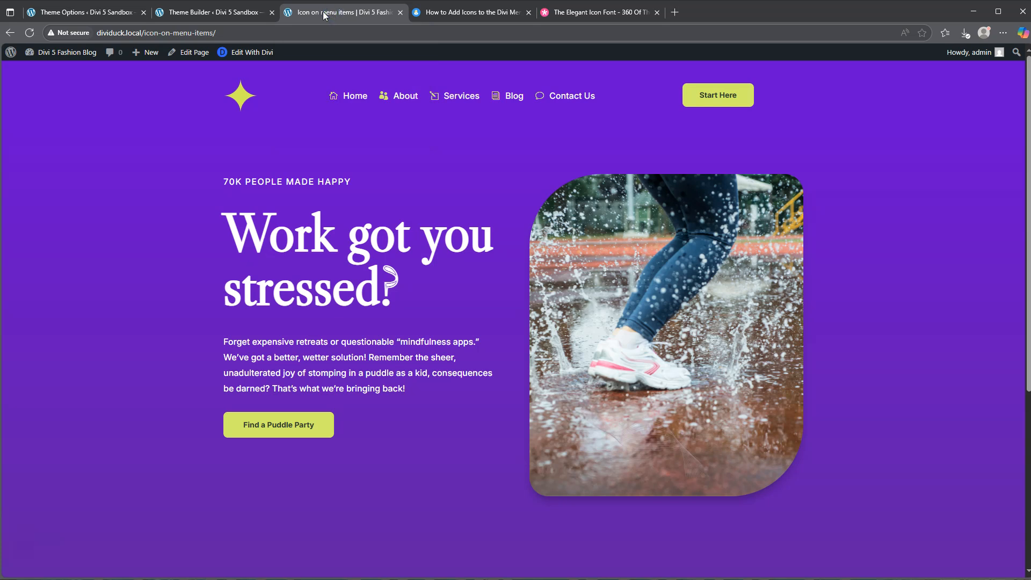
{"action": "left_click", "coordinate": [199, 11]}
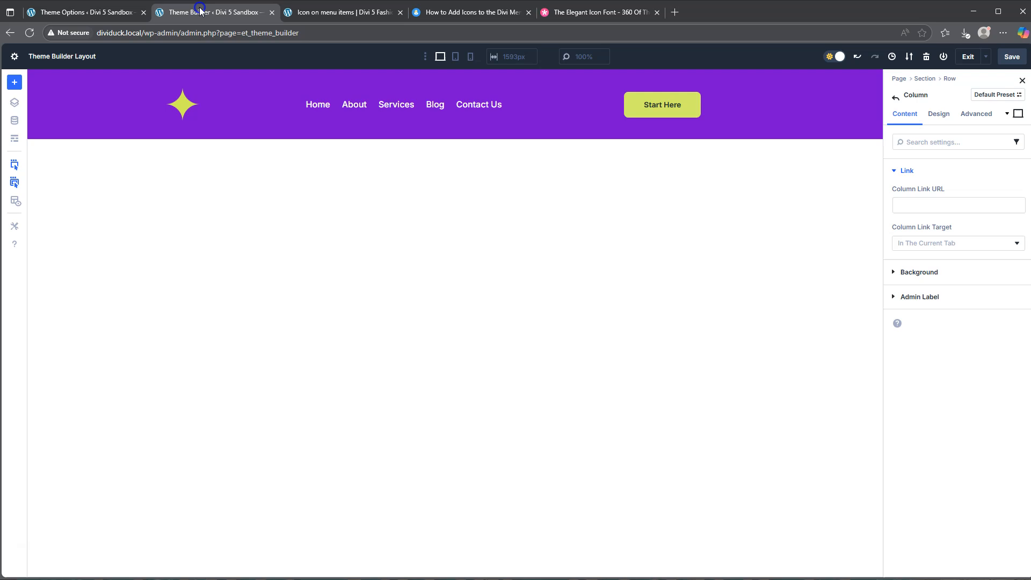
{"action": "left_click", "coordinate": [78, 16]}
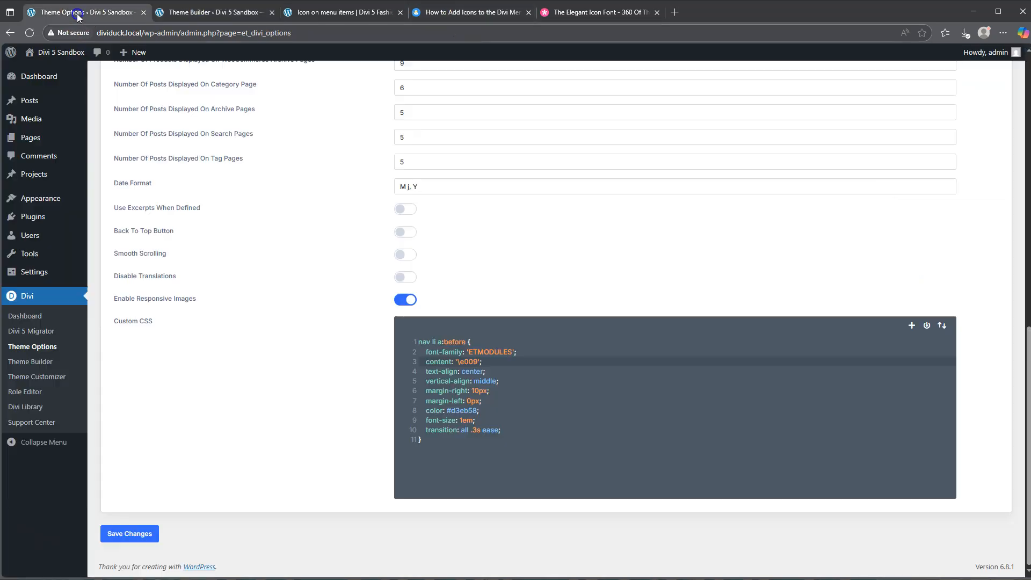
{"action": "mouse_move", "coordinate": [32, 144]}
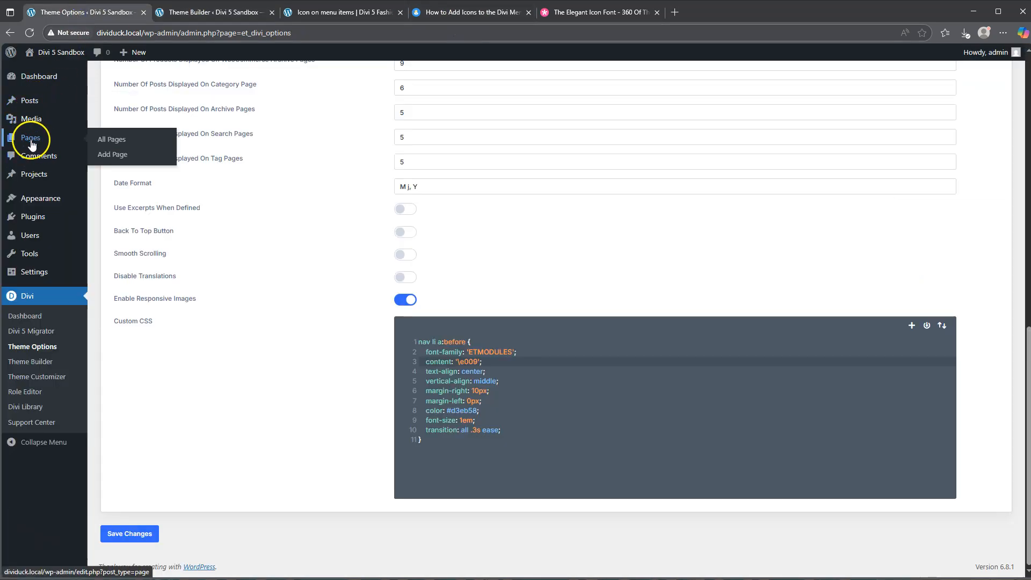
{"action": "left_click", "coordinate": [127, 141]}
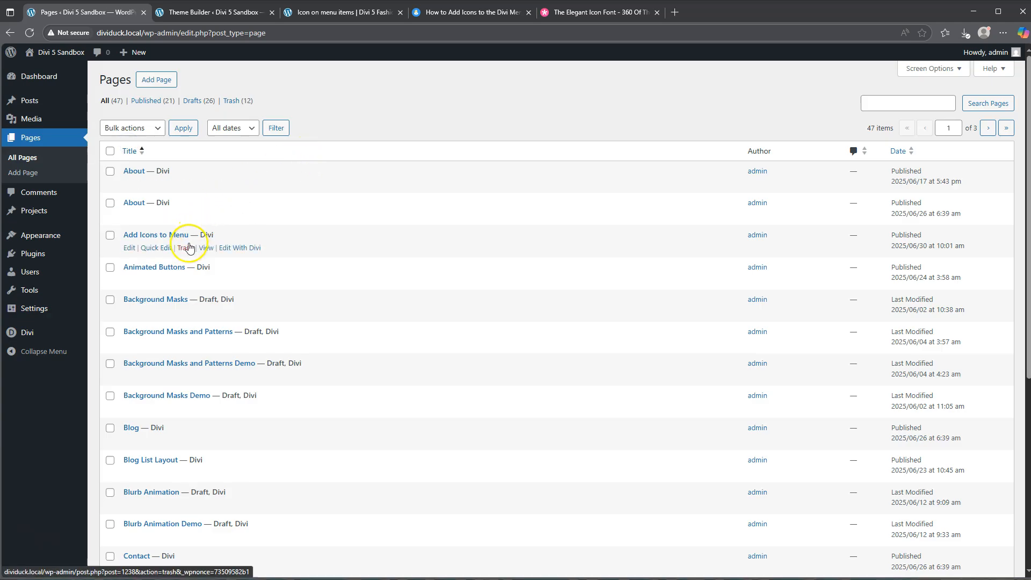
{"action": "right_click", "coordinate": [206, 248]}
{"action": "left_click", "coordinate": [228, 260]}
{"action": "left_click_drag", "start_coordinate": [253, 11], "coordinate": [557, 35]}
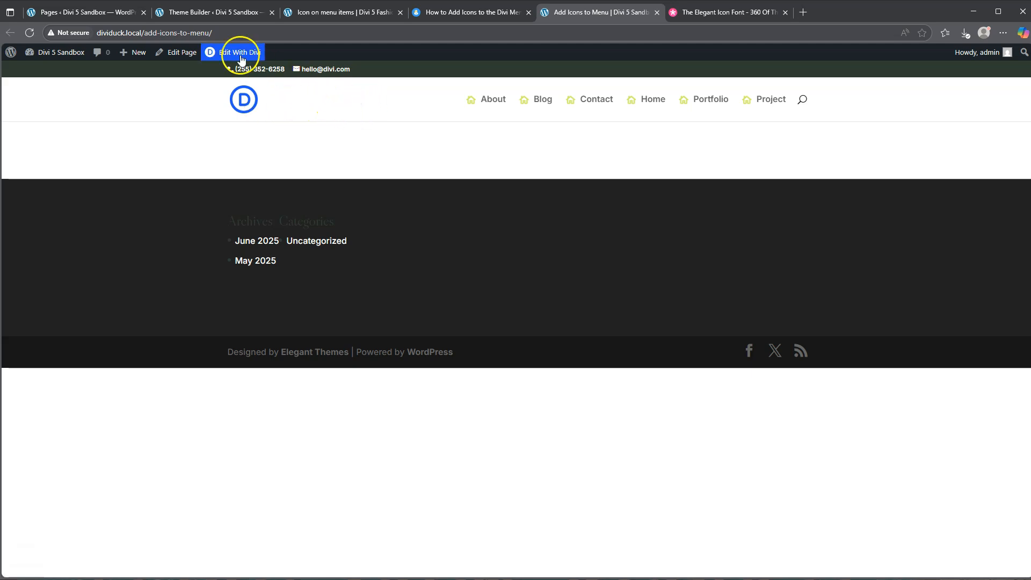
Save the custom header layout, exit the layout editor and save the Theme Builder changes.
{"action": "left_click", "coordinate": [210, 12]}
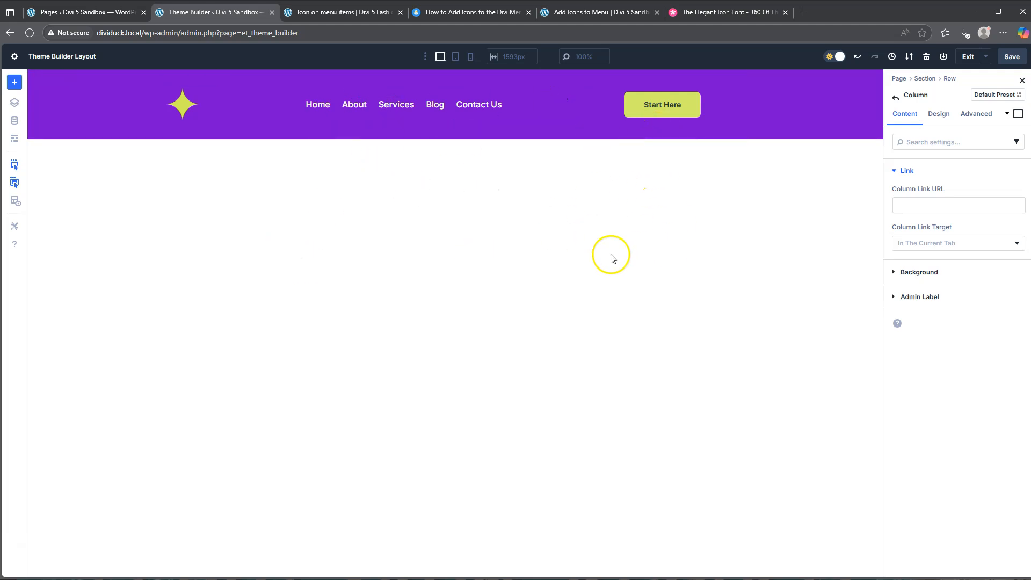
{"action": "left_click", "coordinate": [1013, 58]}
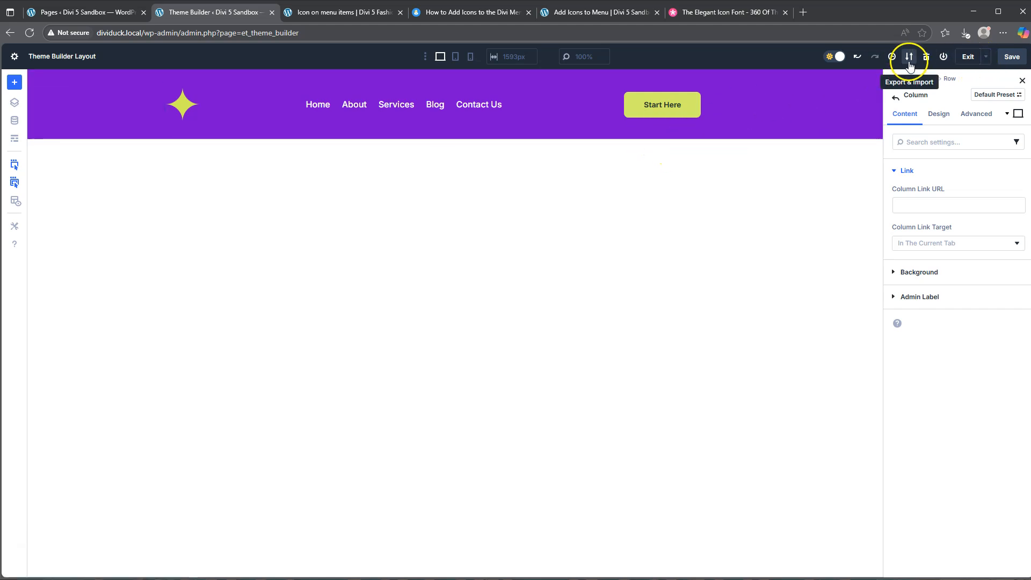
{"action": "left_click", "coordinate": [964, 58]}
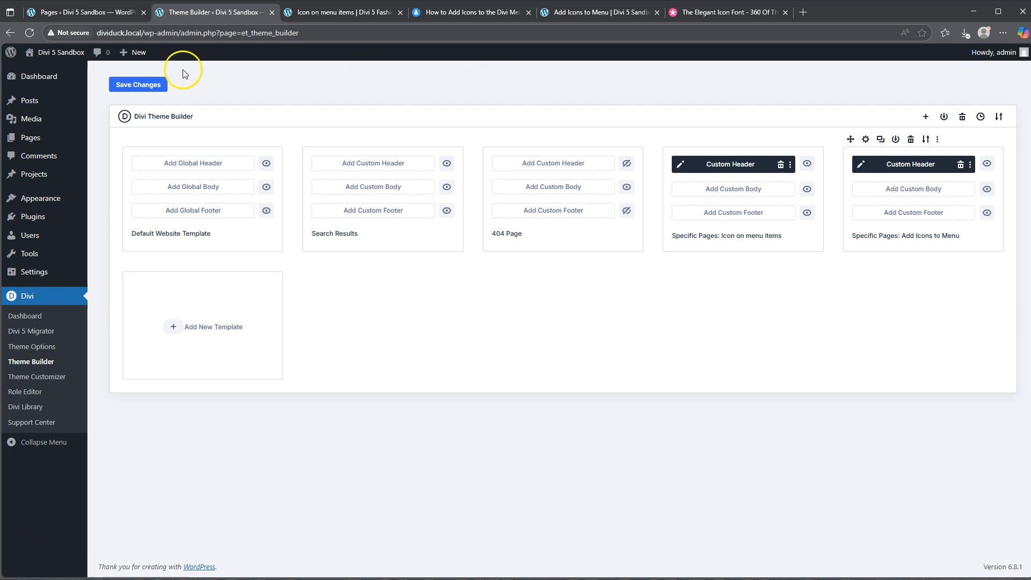
{"action": "left_click", "coordinate": [136, 86]}
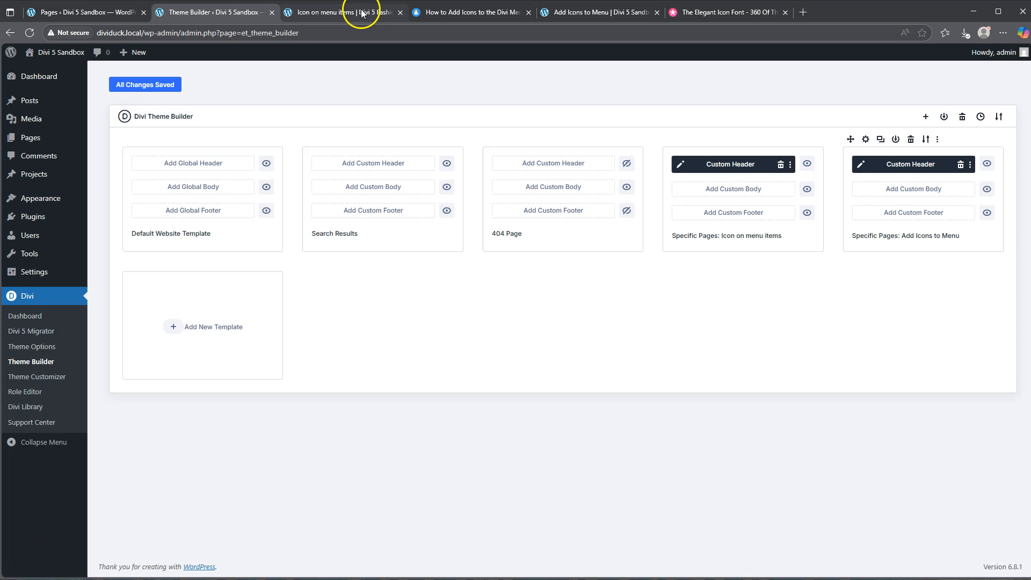
Reload the Add Icons to Menu page to check its header menu icons, and reorder its tab ahead of the how-to article.
{"action": "left_click", "coordinate": [333, 9]}
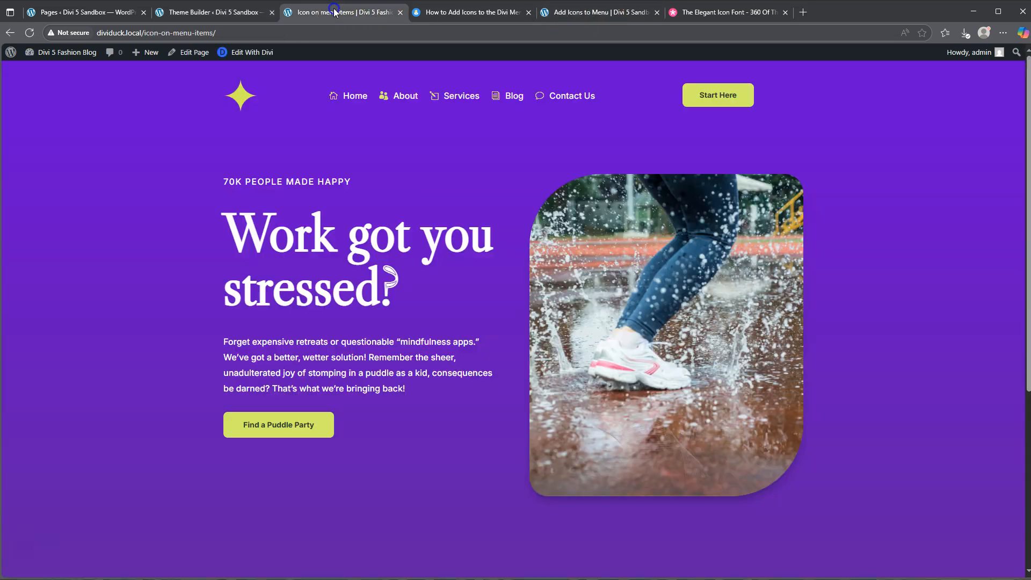
{"action": "left_click", "coordinate": [597, 10]}
{"action": "left_click", "coordinate": [482, 11]}
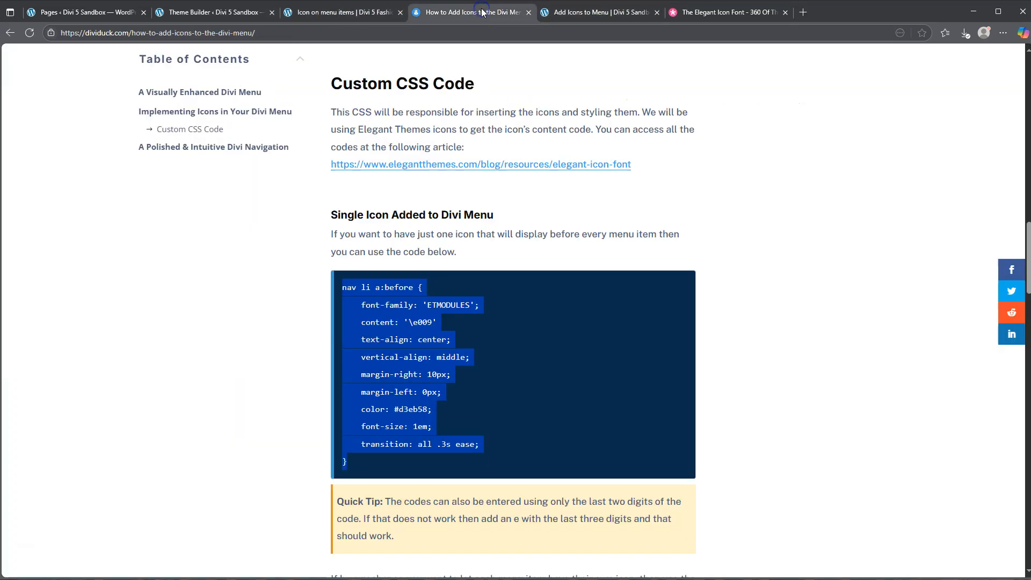
{"action": "left_click", "coordinate": [609, 18]}
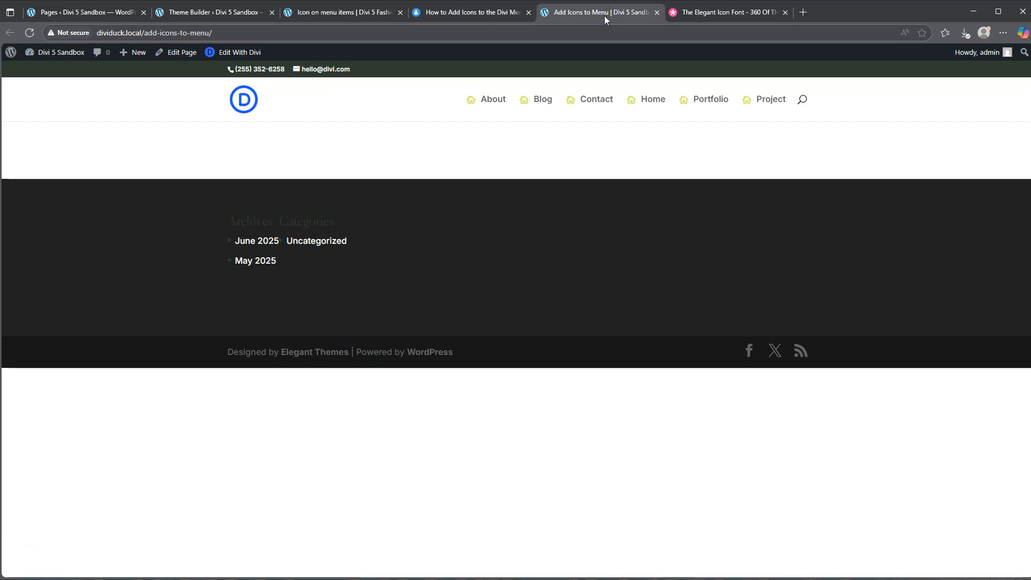
{"action": "left_click", "coordinate": [30, 33]}
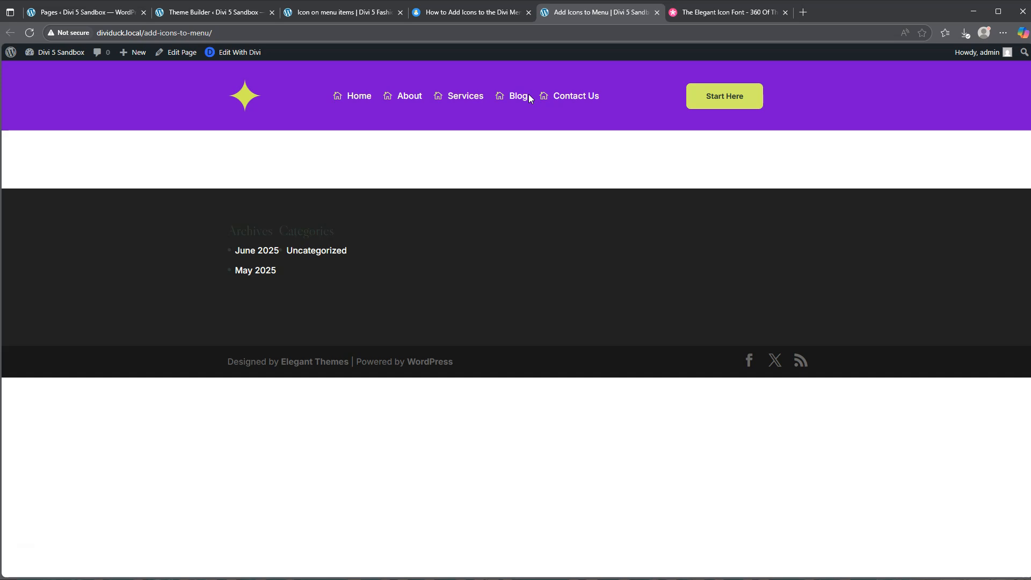
{"action": "left_click_drag", "start_coordinate": [574, 16], "coordinate": [583, 16]}
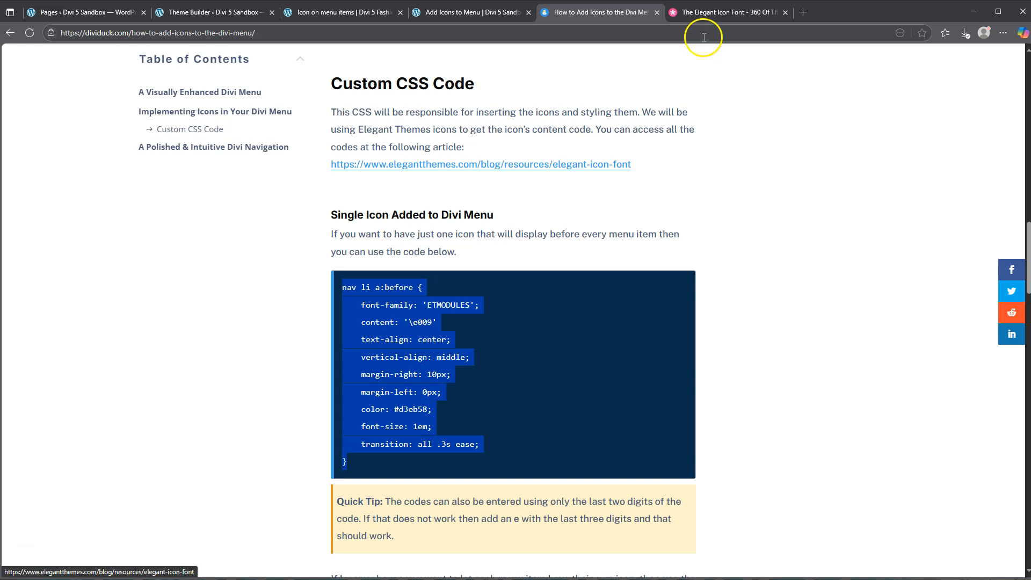
Find the Complete Set and Unicode Reference Guide in the Elegant Icon Font article.
{"action": "left_click", "coordinate": [719, 12]}
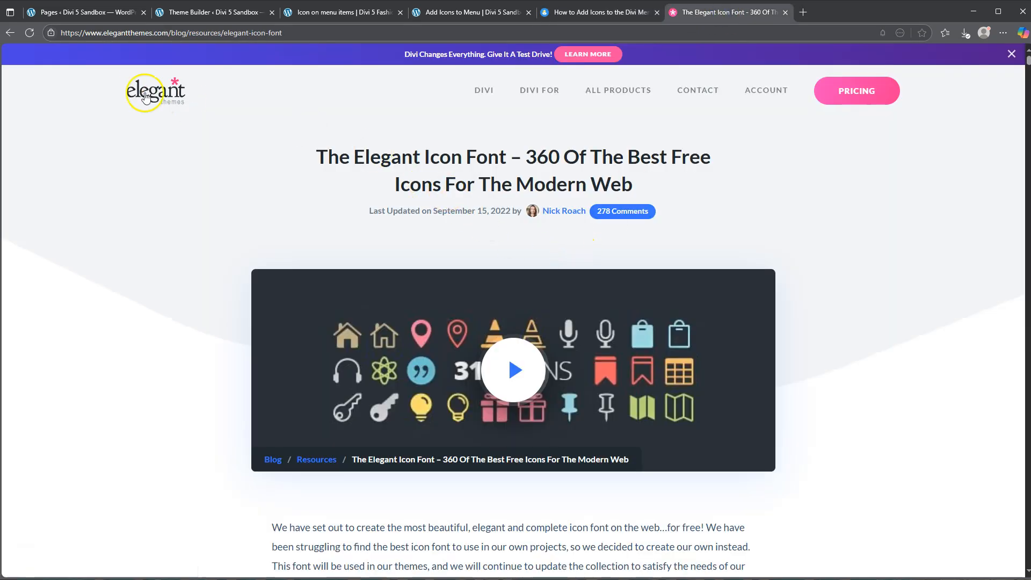
{"action": "scroll", "coordinate": [495, 226], "scroll_direction": "down", "scroll_amount": 4}
{"action": "scroll", "coordinate": [497, 230], "scroll_direction": "down", "scroll_amount": 15}
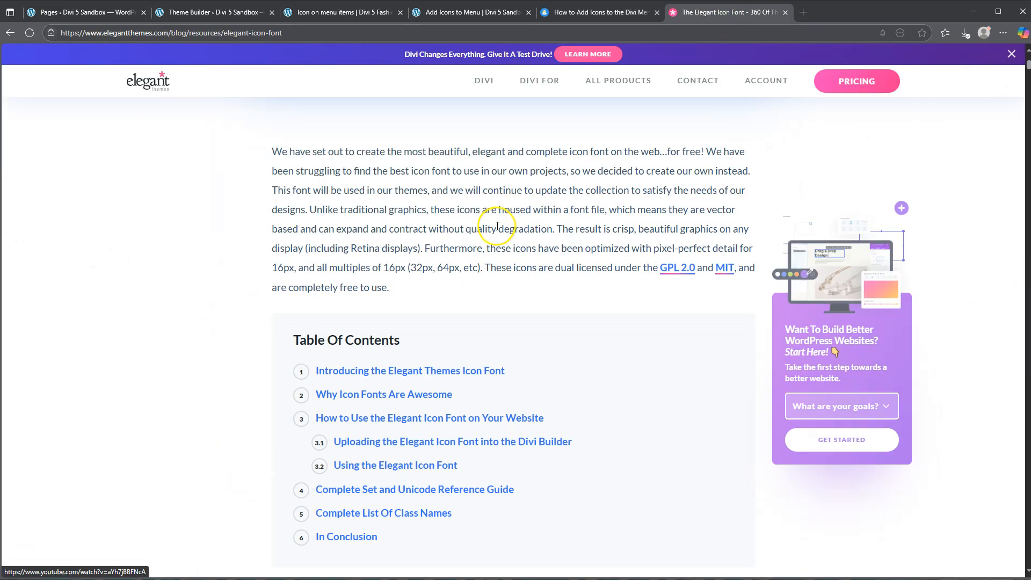
{"action": "scroll", "coordinate": [498, 231], "scroll_direction": "down", "scroll_amount": 14}
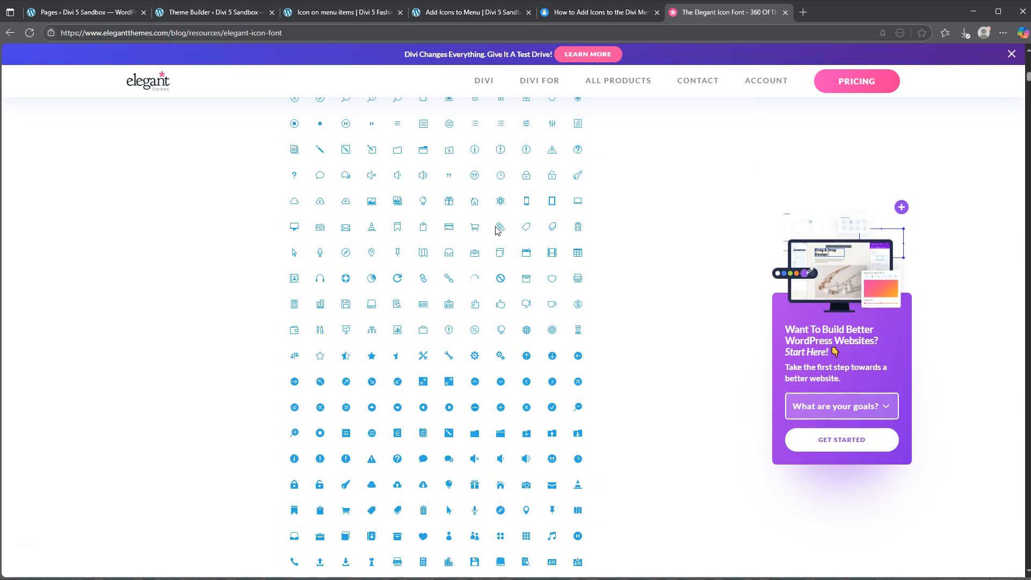
{"action": "scroll", "coordinate": [498, 231], "scroll_direction": "down", "scroll_amount": 15}
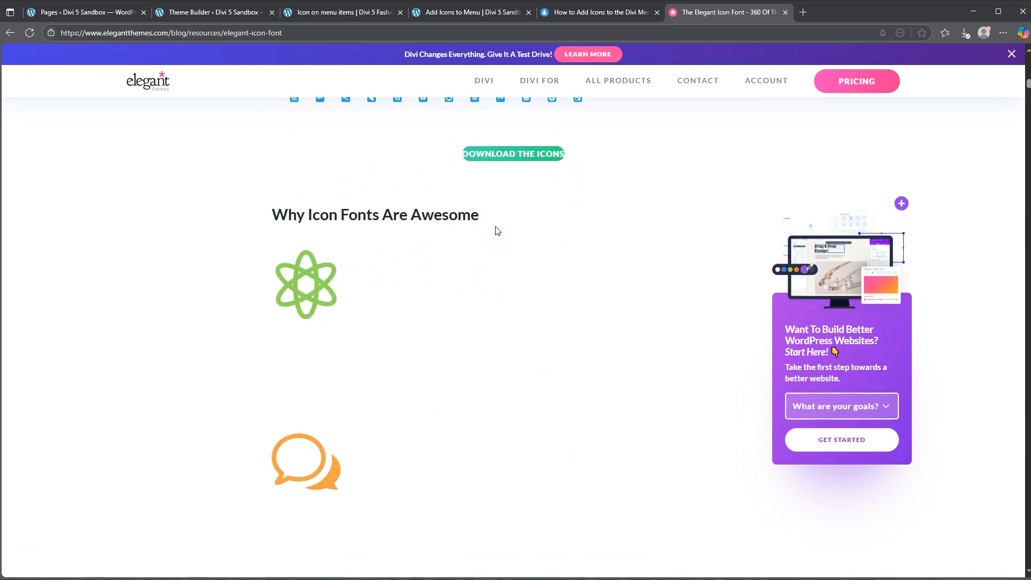
{"action": "scroll", "coordinate": [496, 226], "scroll_direction": "down", "scroll_amount": 15}
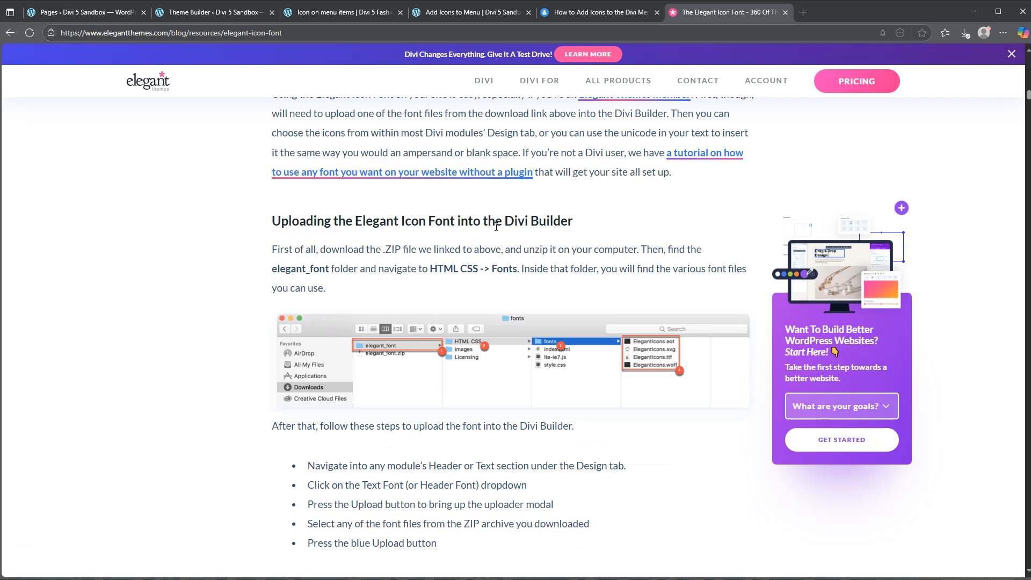
{"action": "scroll", "coordinate": [496, 226], "scroll_direction": "down", "scroll_amount": 10}
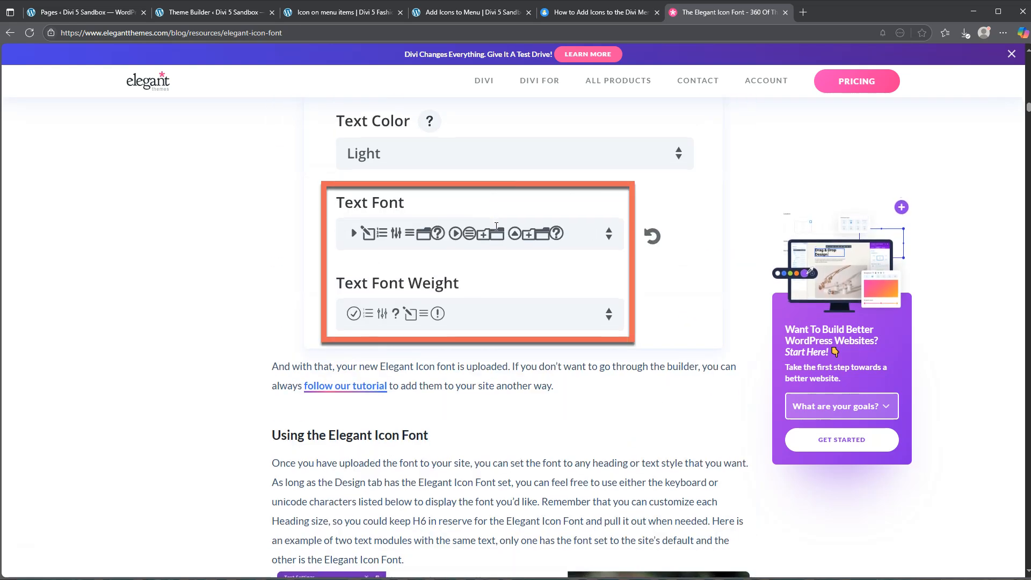
{"action": "scroll", "coordinate": [498, 231], "scroll_direction": "down", "scroll_amount": 12}
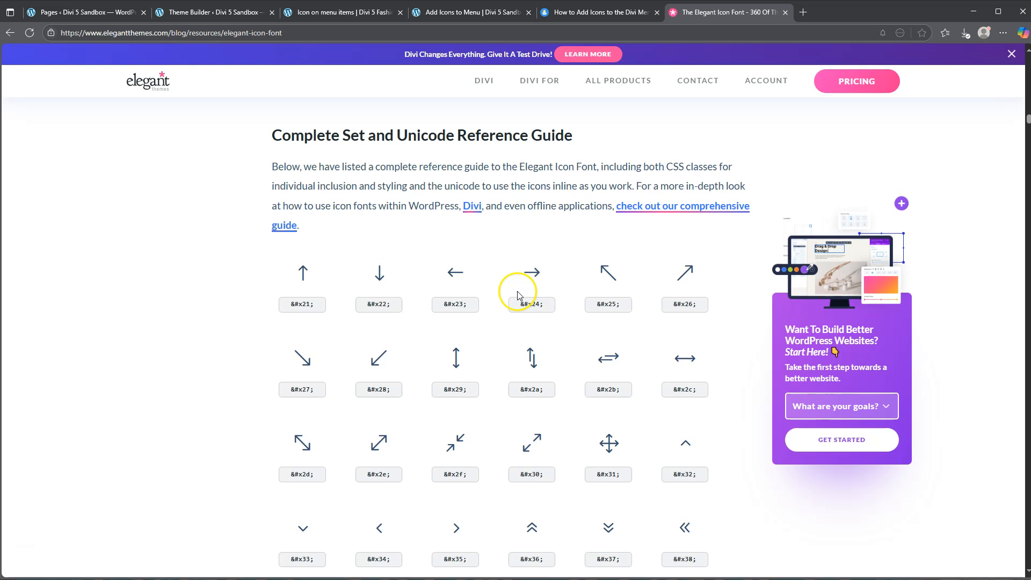
Compare the menu icons on the Add Icons to Menu page with the icons and codes in the Unicode reference guide.
{"action": "mouse_move", "coordinate": [470, 88]}
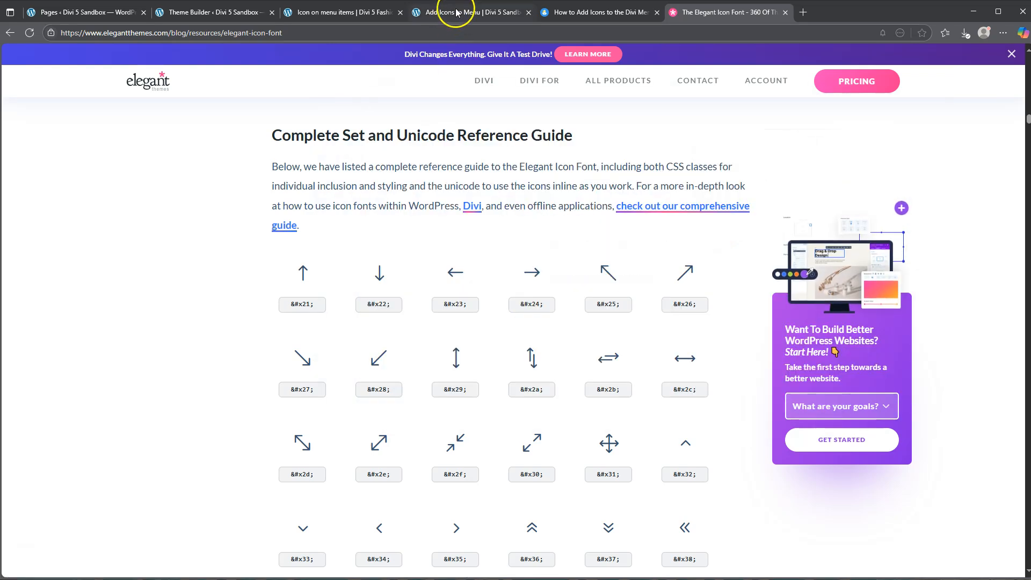
{"action": "left_click", "coordinate": [457, 13]}
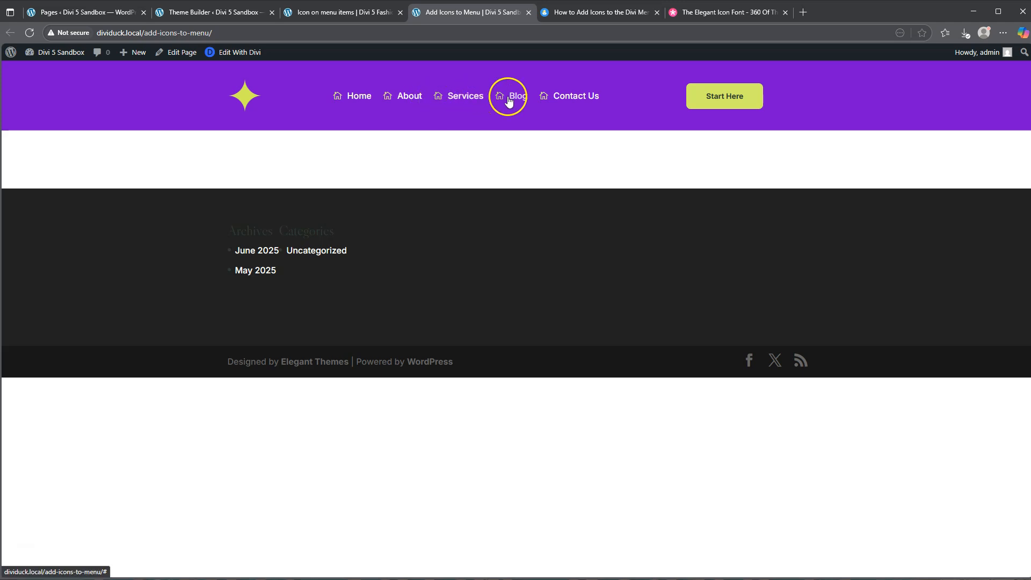
{"action": "left_click", "coordinate": [722, 16]}
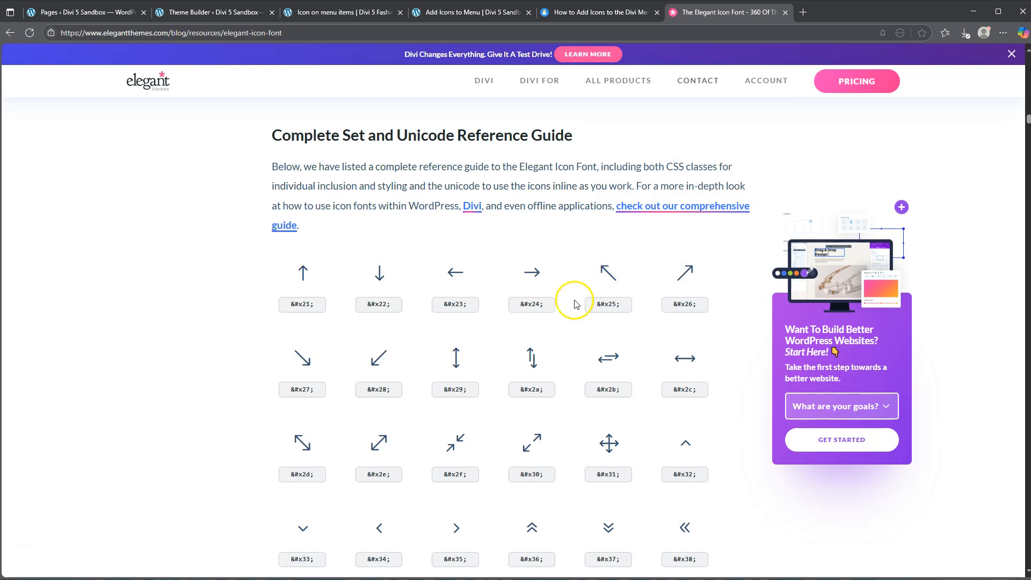
{"action": "scroll", "coordinate": [540, 305], "scroll_direction": "down", "scroll_amount": 2}
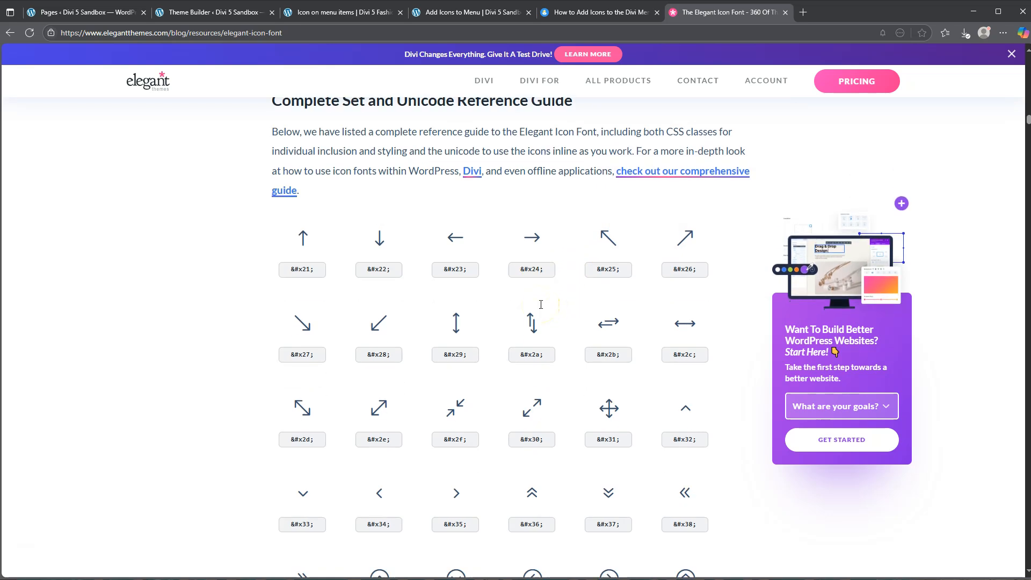
{"action": "scroll", "coordinate": [540, 309], "scroll_direction": "down", "scroll_amount": 2}
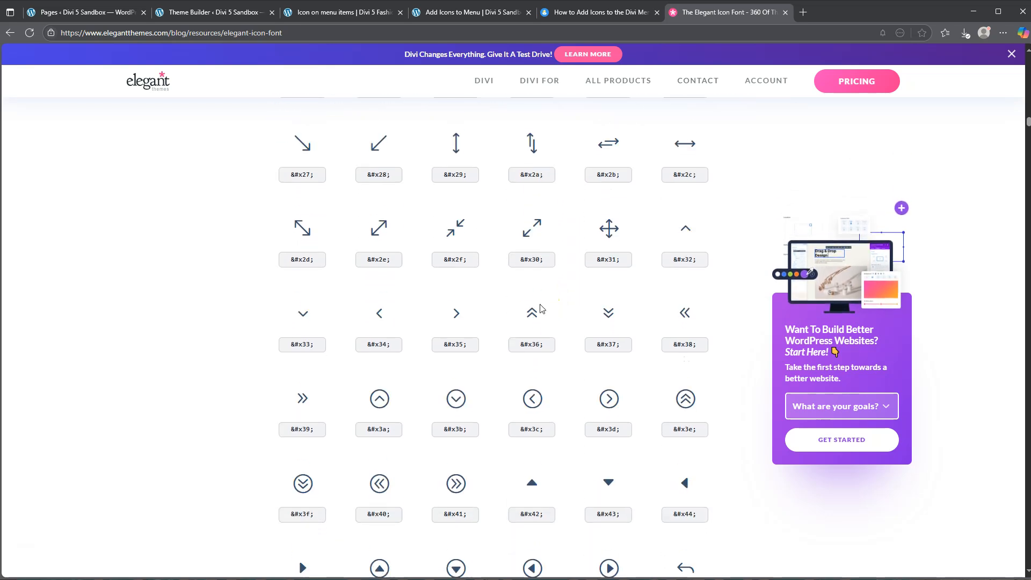
{"action": "scroll", "coordinate": [541, 308], "scroll_direction": "down", "scroll_amount": 2}
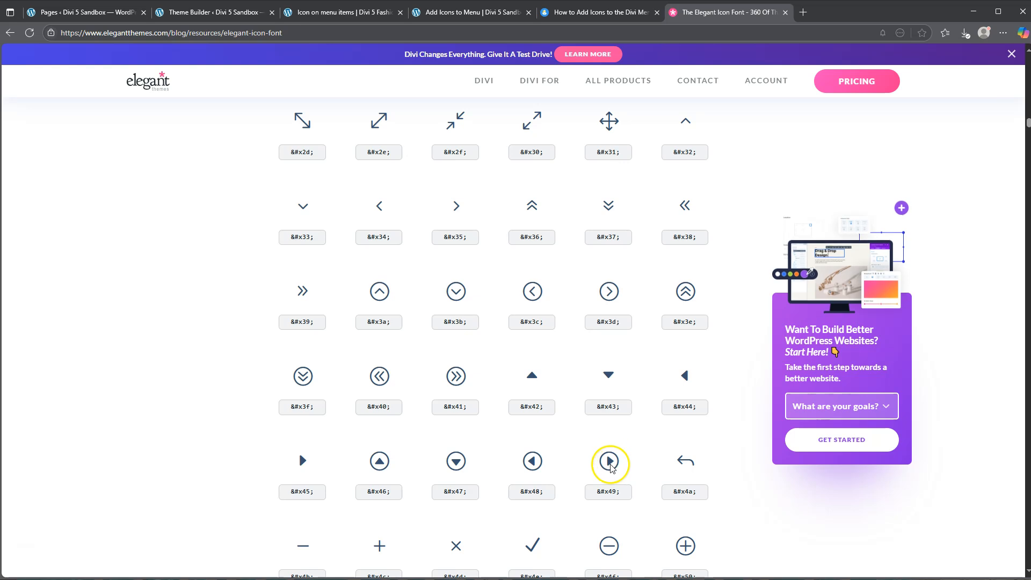
{"action": "scroll", "coordinate": [606, 467], "scroll_direction": "up", "scroll_amount": 4}
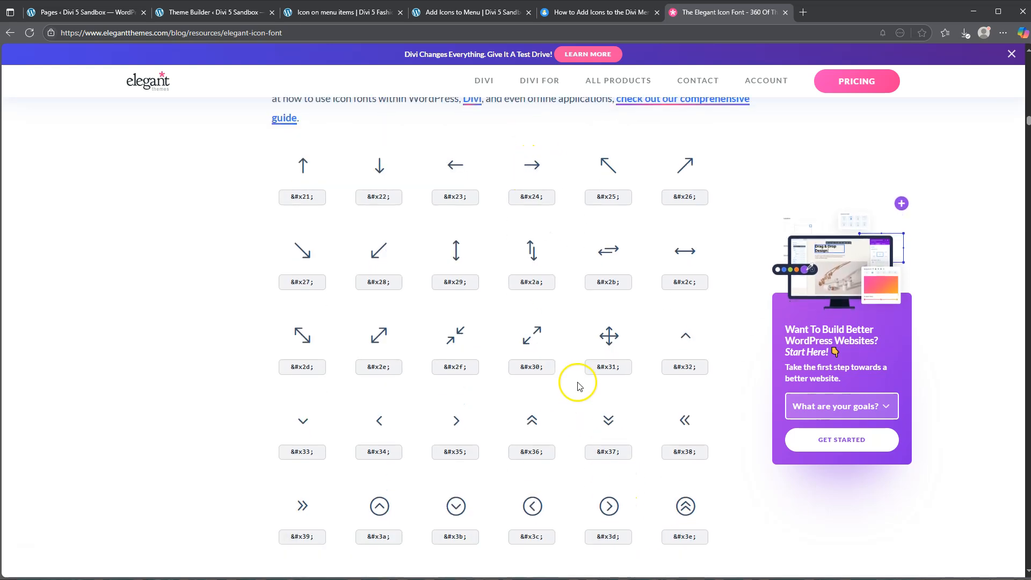
{"action": "scroll", "coordinate": [583, 397], "scroll_direction": "down", "scroll_amount": 3}
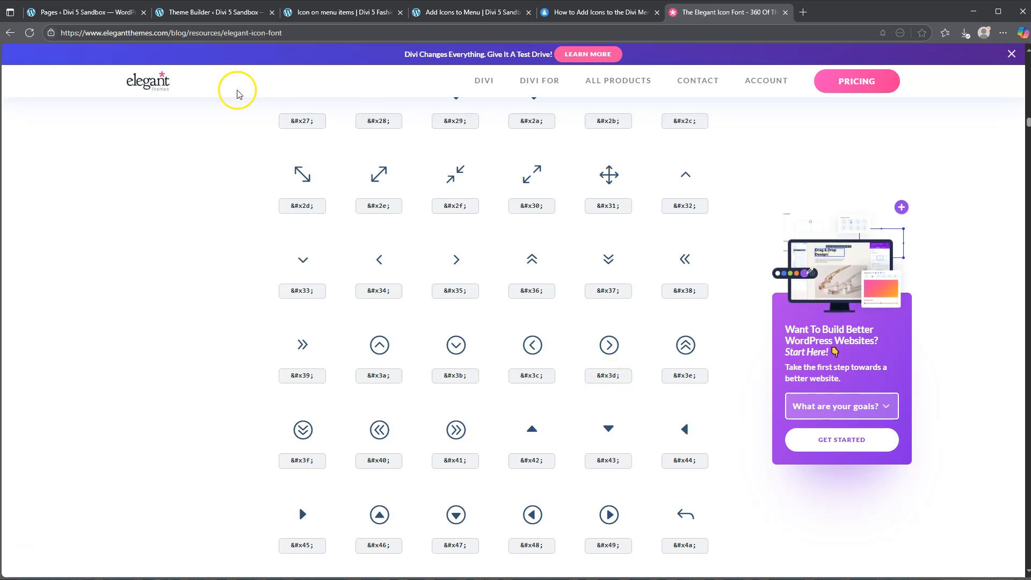
Open the Divi Theme Options from the Pages admin screen and find the Custom CSS box.
{"action": "left_click", "coordinate": [198, 15]}
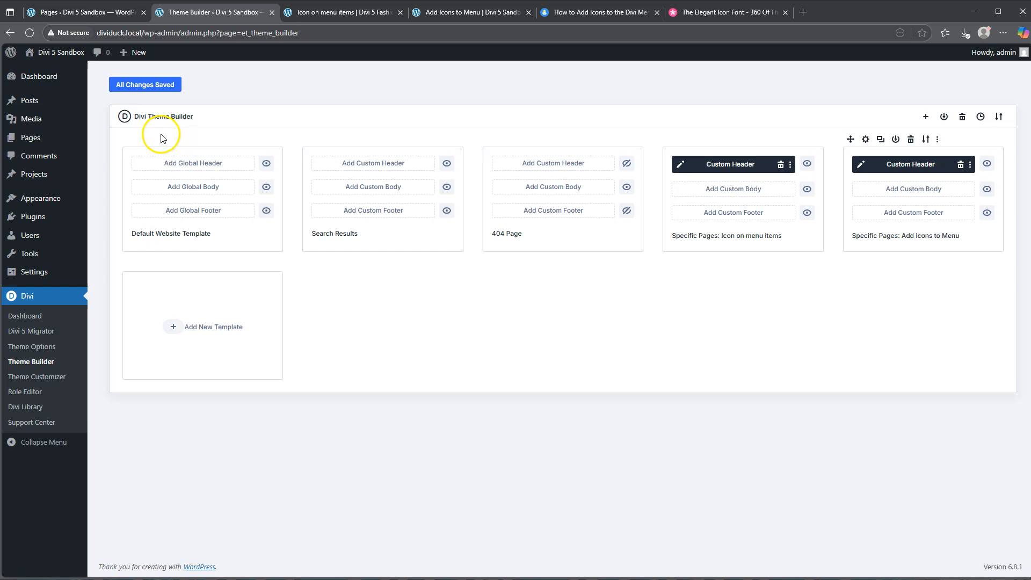
{"action": "left_click", "coordinate": [74, 16]}
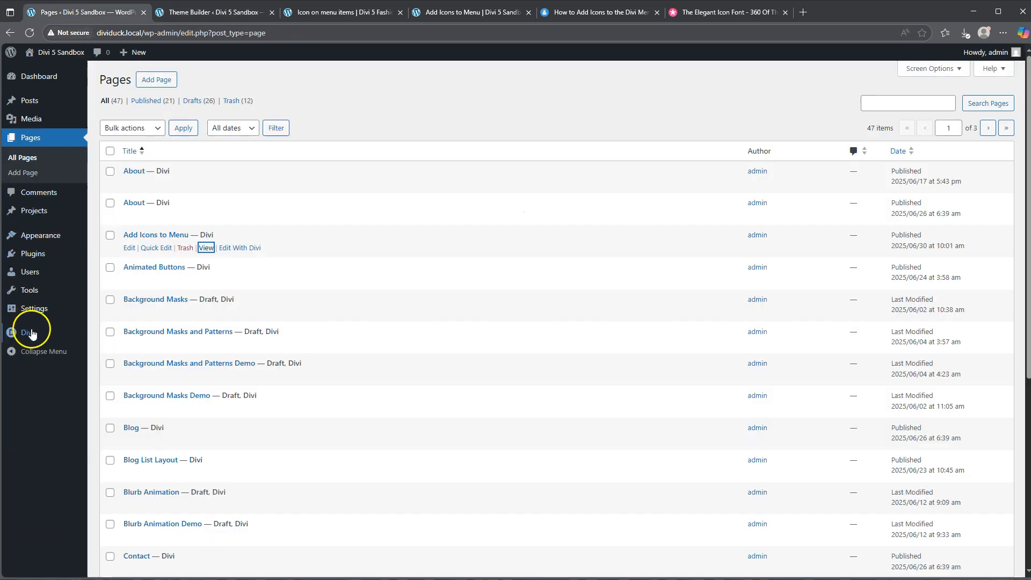
{"action": "mouse_move", "coordinate": [26, 332]}
{"action": "left_click", "coordinate": [117, 368]}
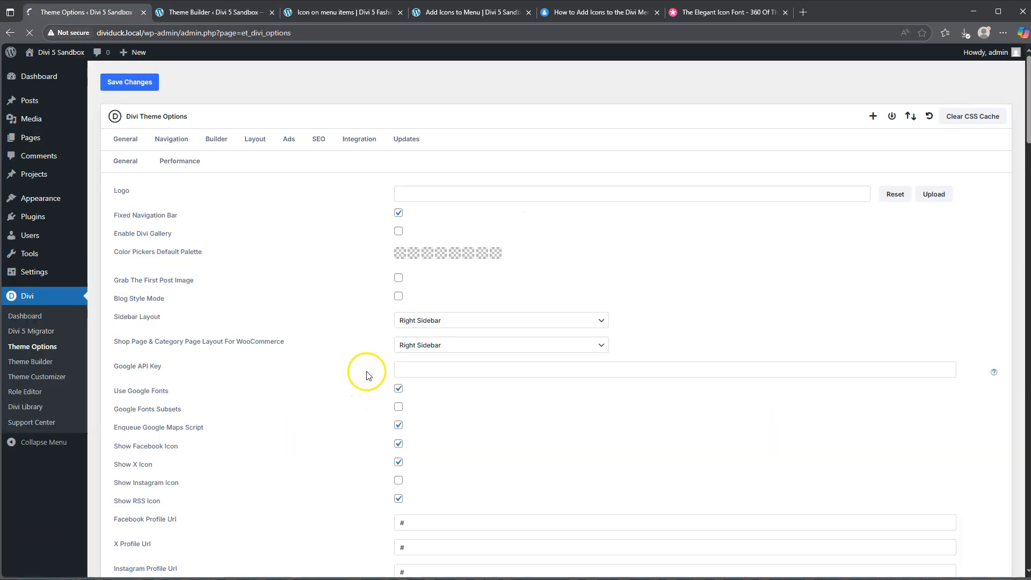
{"action": "scroll", "coordinate": [408, 349], "scroll_direction": "down", "scroll_amount": 9}
{"action": "scroll", "coordinate": [390, 358], "scroll_direction": "down", "scroll_amount": 2}
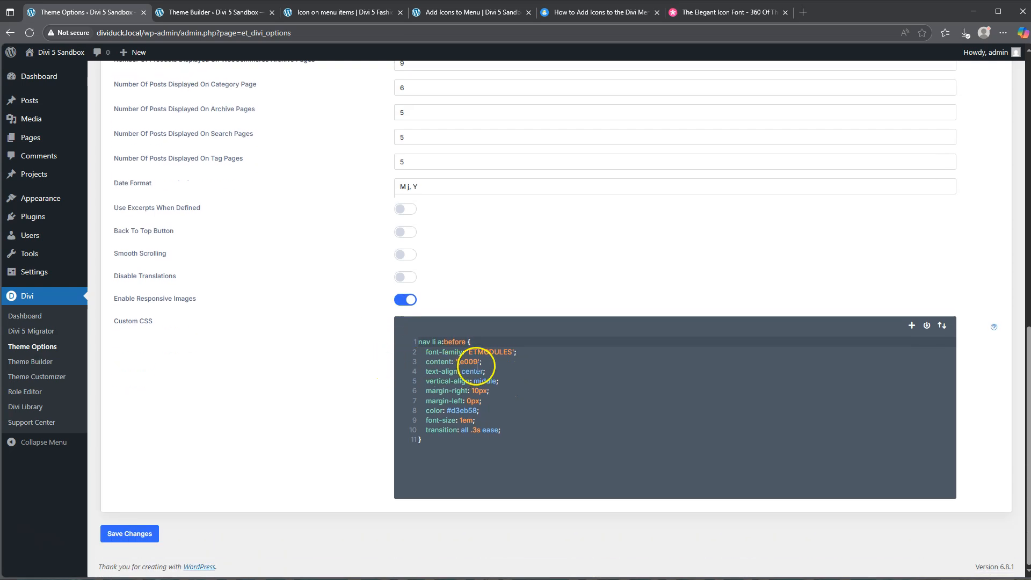
Set the content value in the custom CSS to '\3d', save the theme options and reload the Add Icons to Menu page.
{"action": "left_click", "coordinate": [469, 362]}
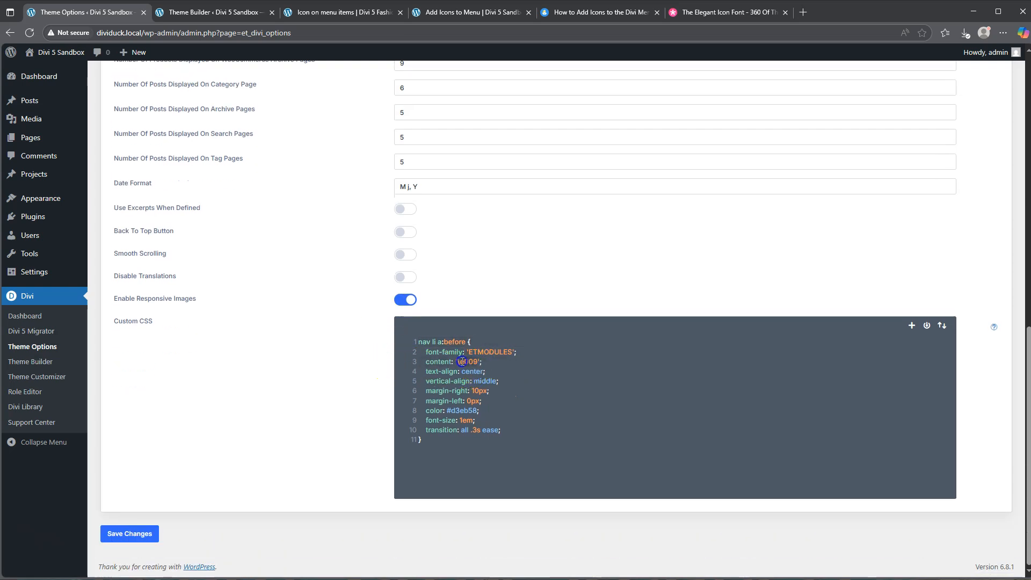
{"action": "left_click", "coordinate": [720, 15]}
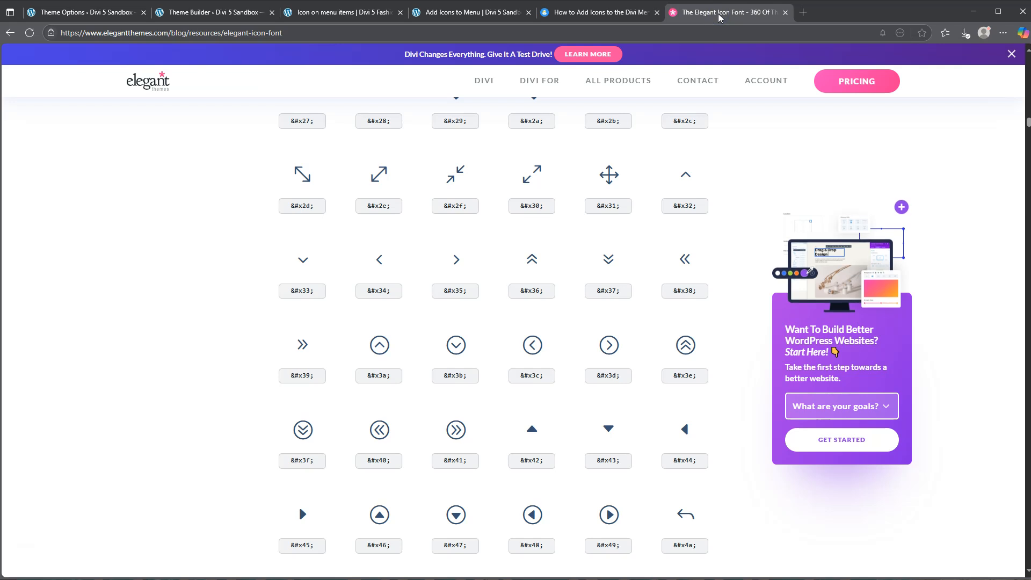
{"action": "left_click", "coordinate": [85, 15]}
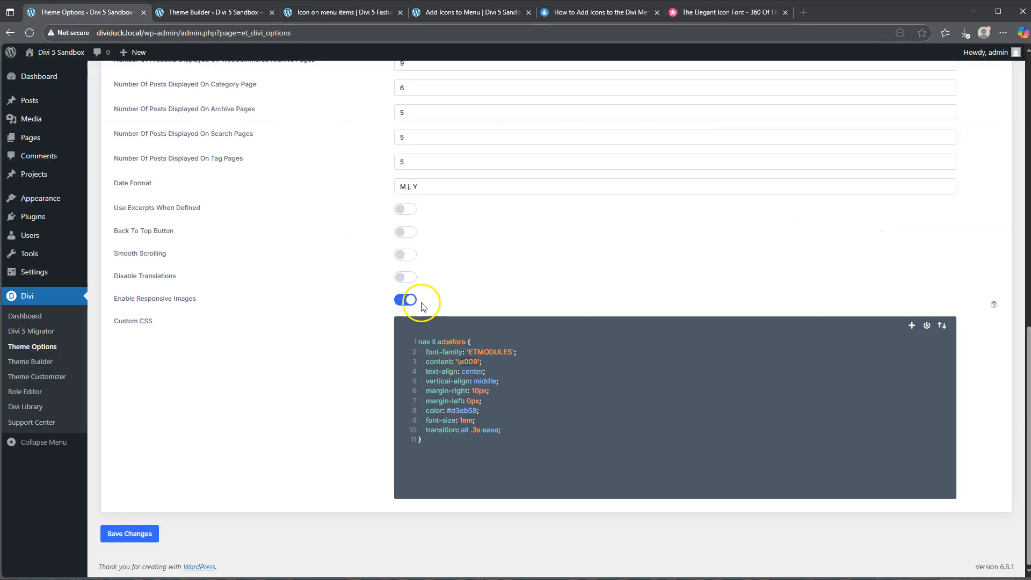
{"action": "type", "text": "3d"}
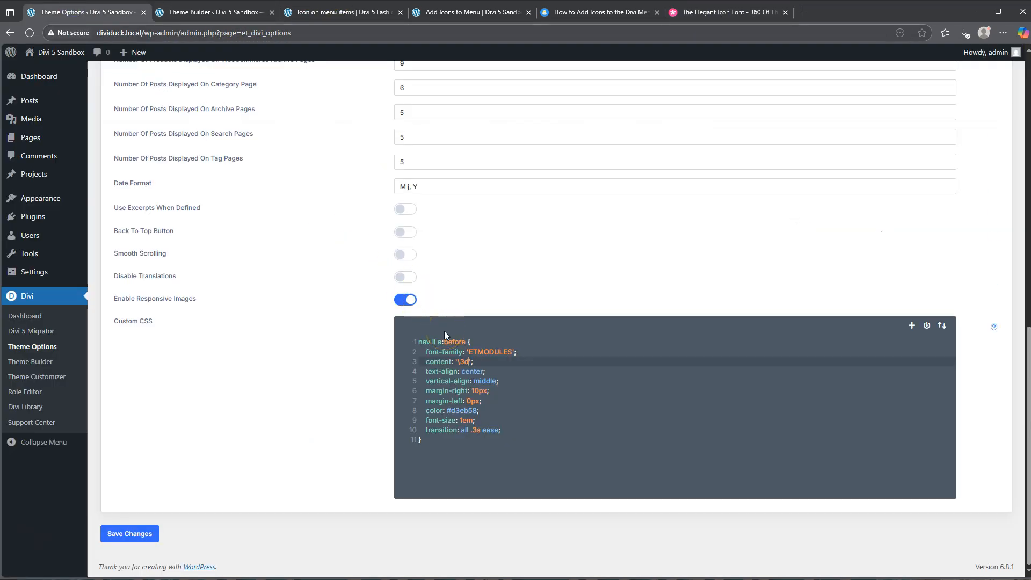
{"action": "left_click", "coordinate": [134, 533]}
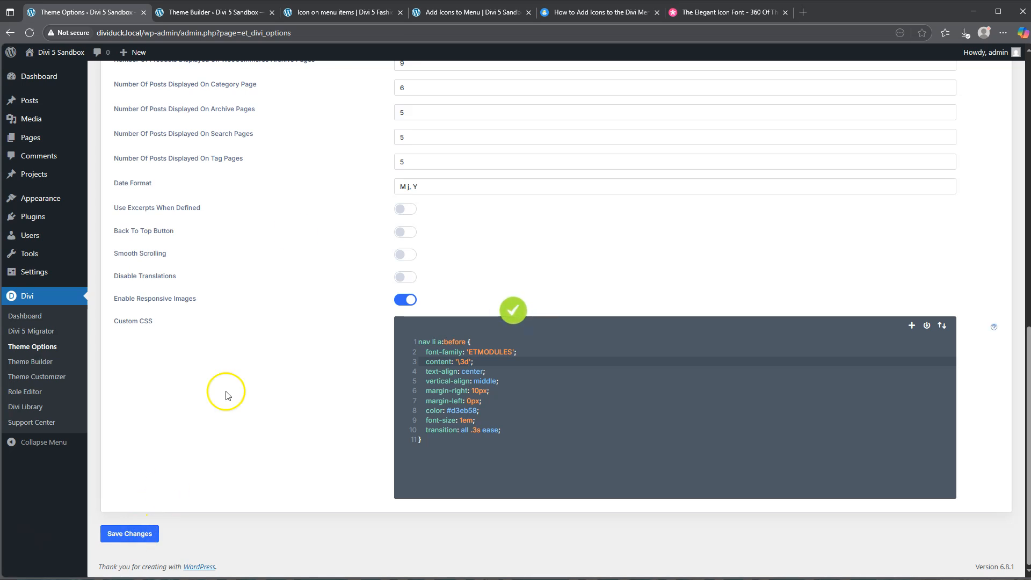
{"action": "left_click", "coordinate": [486, 13]}
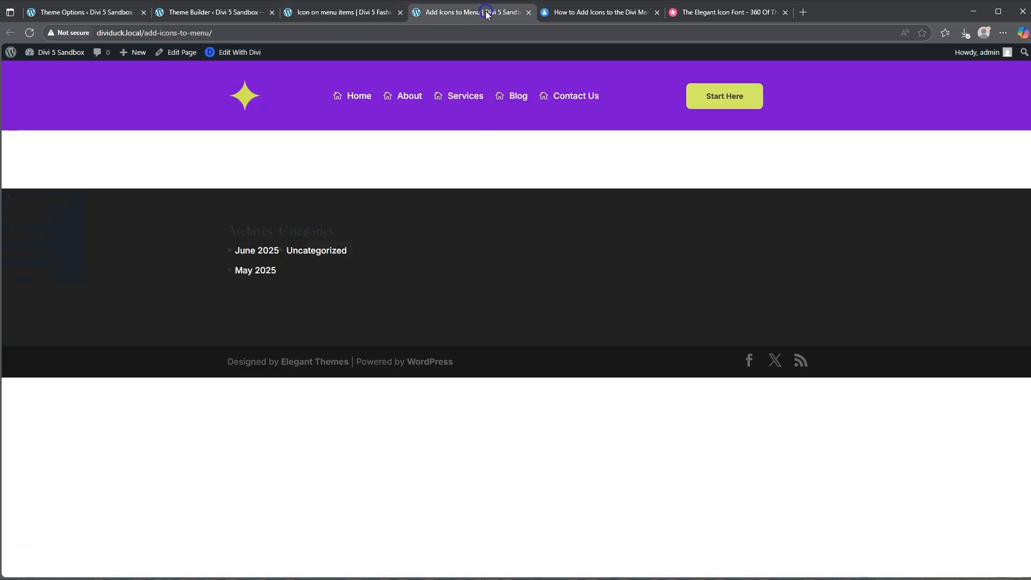
{"action": "left_click", "coordinate": [29, 33]}
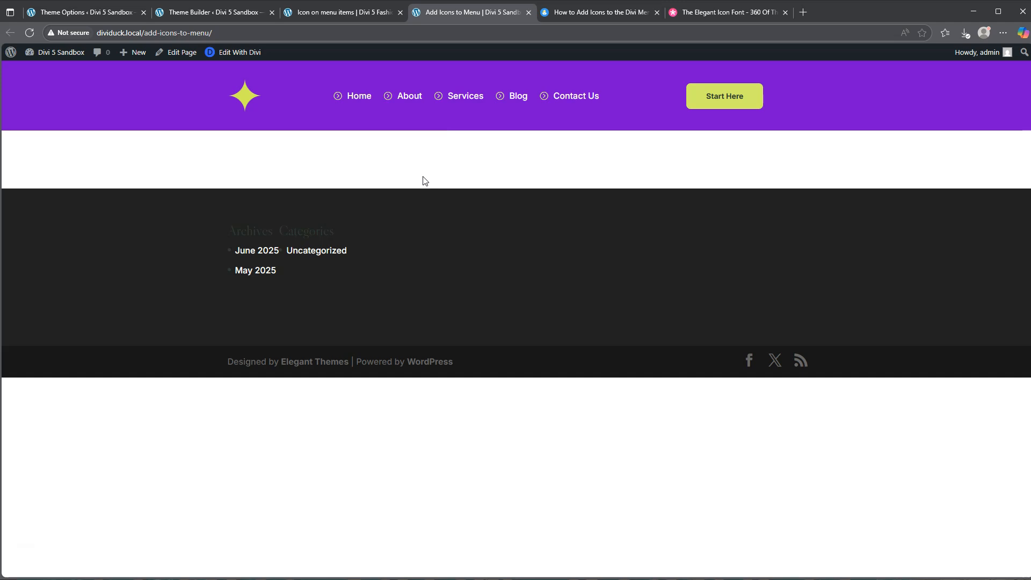
Read how to add multiple icons and assign CSS classes to menu items in the How to Add Icons to the Divi Menu article.
{"action": "left_click", "coordinate": [603, 14]}
{"action": "scroll", "coordinate": [605, 184], "scroll_direction": "down", "scroll_amount": 4}
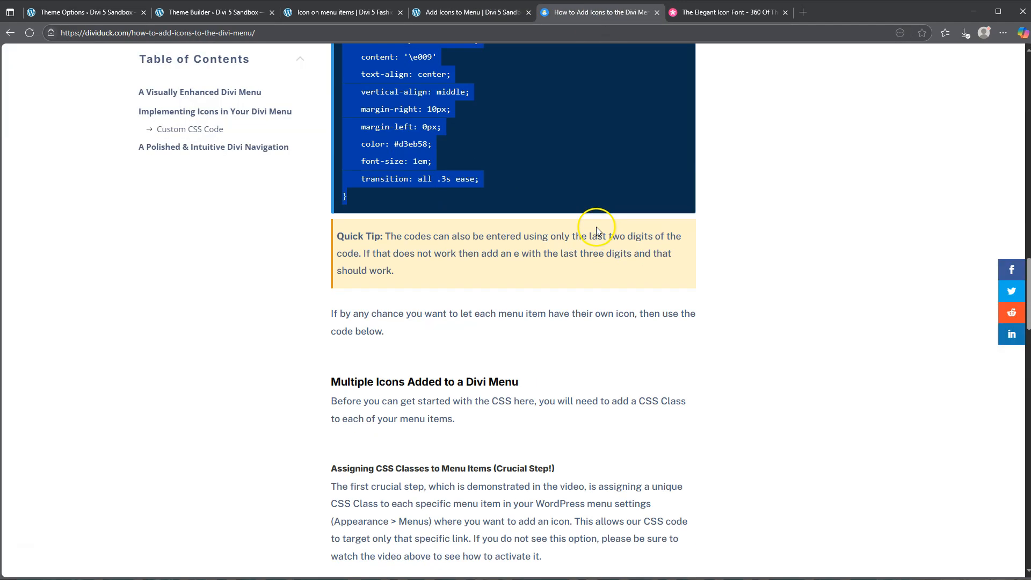
{"action": "scroll", "coordinate": [564, 247], "scroll_direction": "down", "scroll_amount": 4}
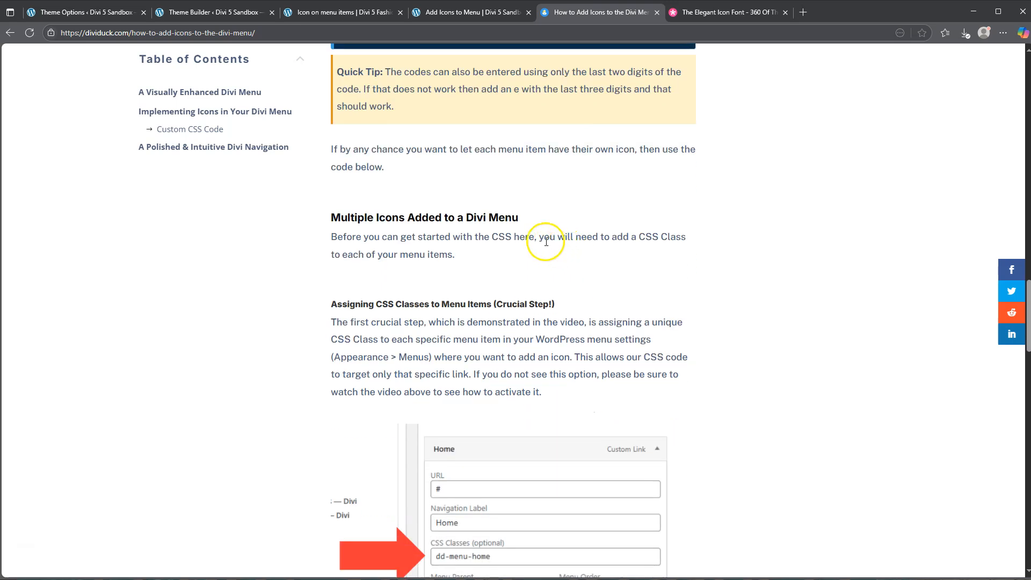
{"action": "left_click_drag", "start_coordinate": [359, 218], "coordinate": [482, 218]}
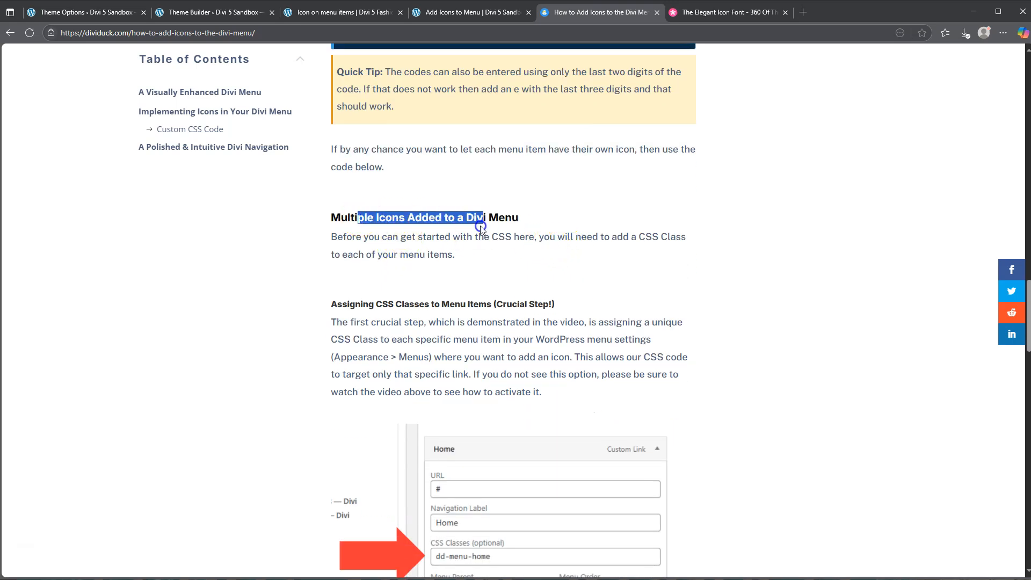
{"action": "scroll", "coordinate": [542, 229], "scroll_direction": "down", "scroll_amount": 4}
{"action": "scroll", "coordinate": [543, 229], "scroll_direction": "up", "scroll_amount": 2}
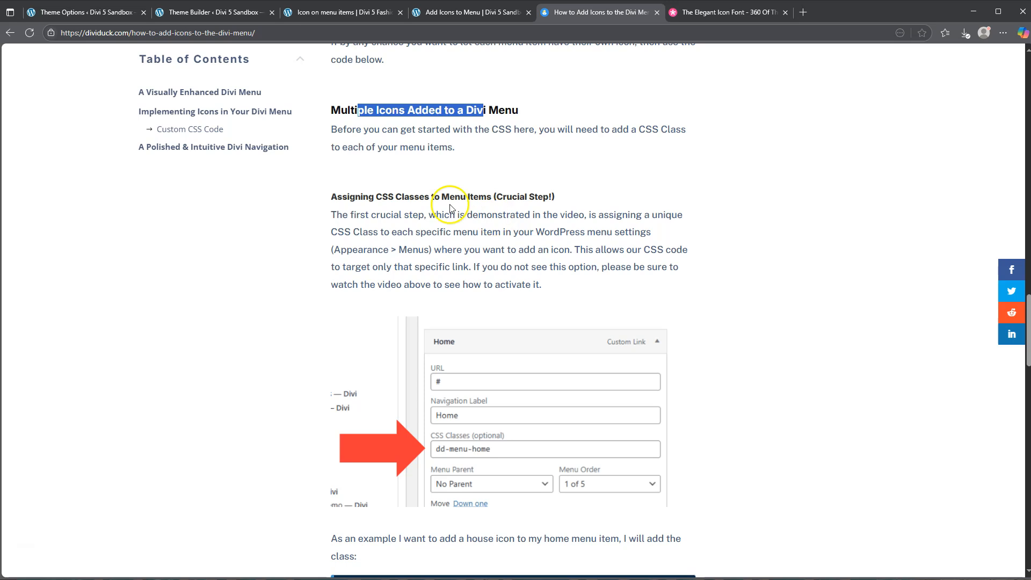
{"action": "left_click_drag", "start_coordinate": [341, 198], "coordinate": [490, 200]}
{"action": "left_click", "coordinate": [414, 202]}
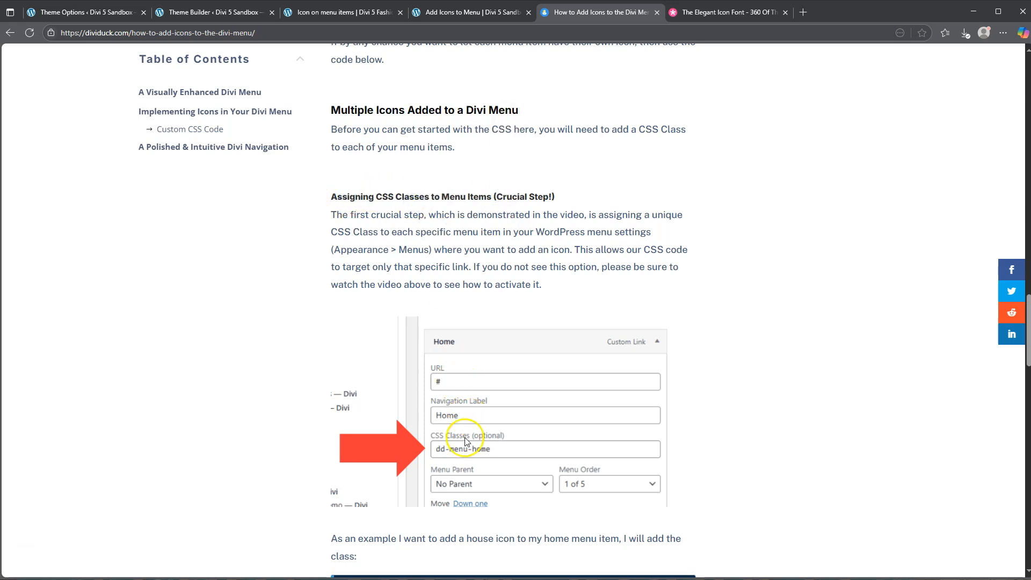
Replace the Theme Options screen with the WordPress Menus editor showing the primary_nav menu.
{"action": "left_click", "coordinate": [329, 15]}
{"action": "left_click", "coordinate": [73, 11]}
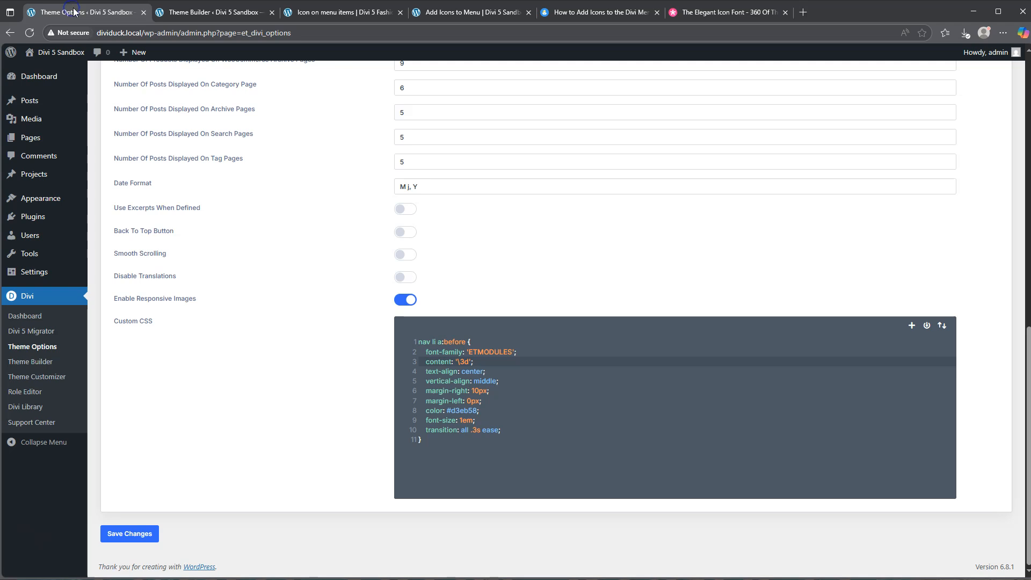
{"action": "mouse_move", "coordinate": [40, 198]}
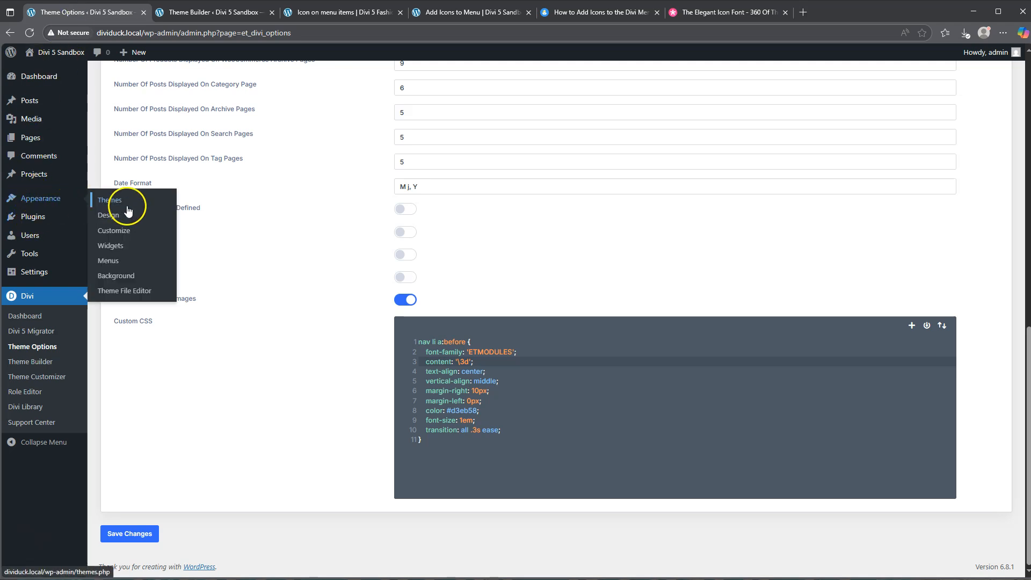
{"action": "left_click", "coordinate": [110, 262]}
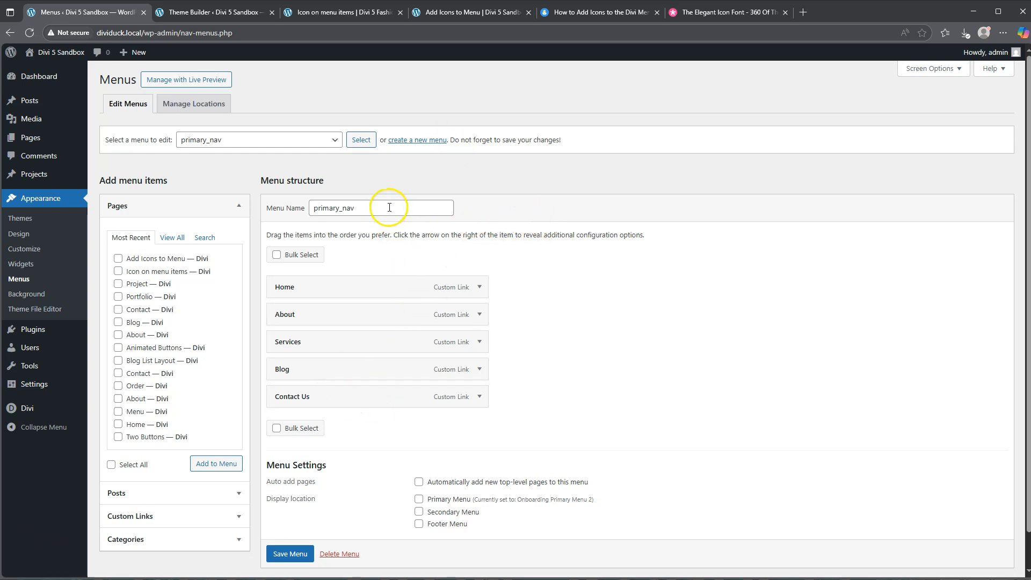
Open the Add Icons to Menu template's custom header in the layout editor and check which menu its Menu module uses.
{"action": "left_click", "coordinate": [454, 14]}
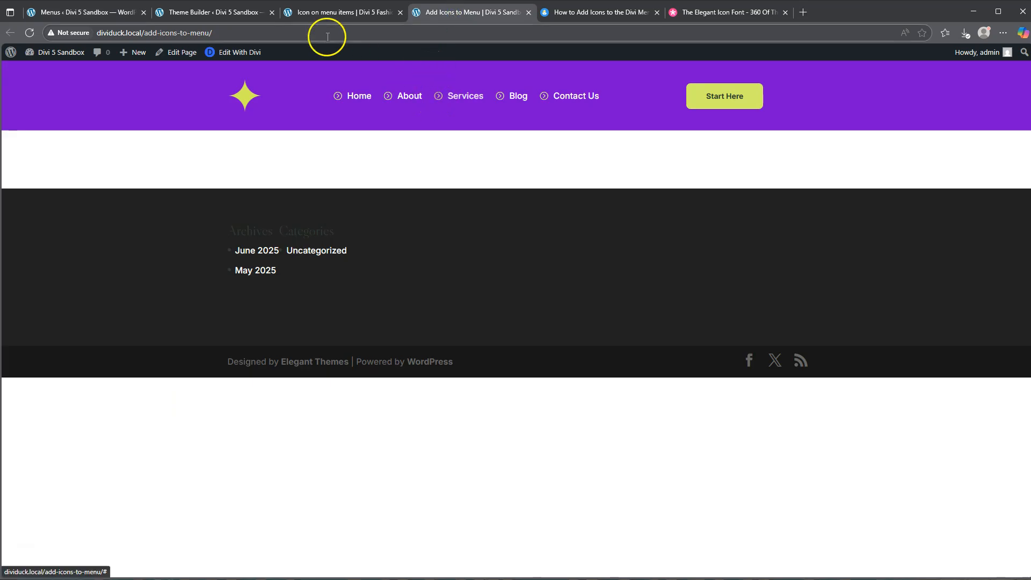
{"action": "left_click", "coordinate": [329, 12]}
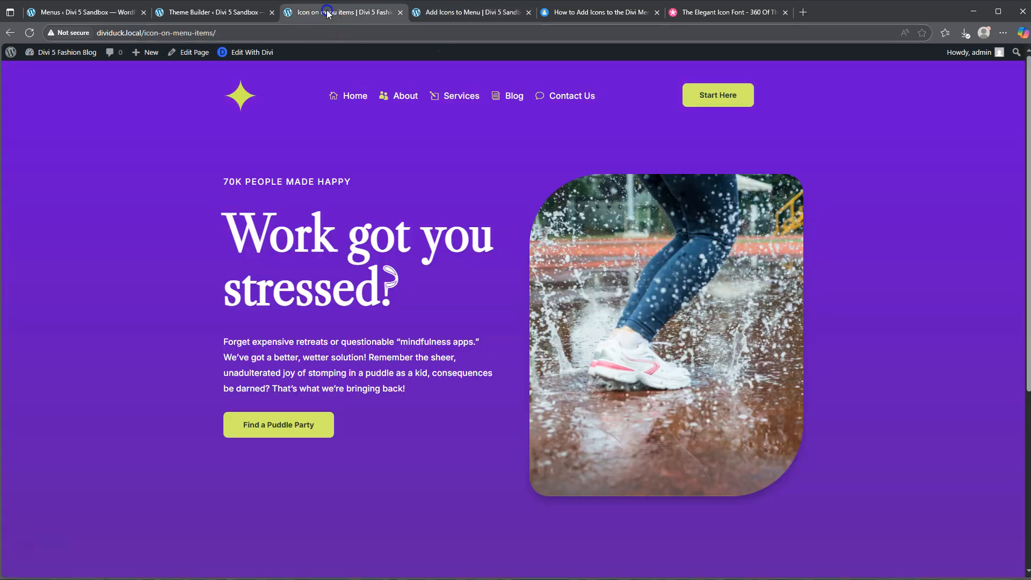
{"action": "left_click", "coordinate": [208, 13]}
{"action": "left_click", "coordinate": [859, 164]}
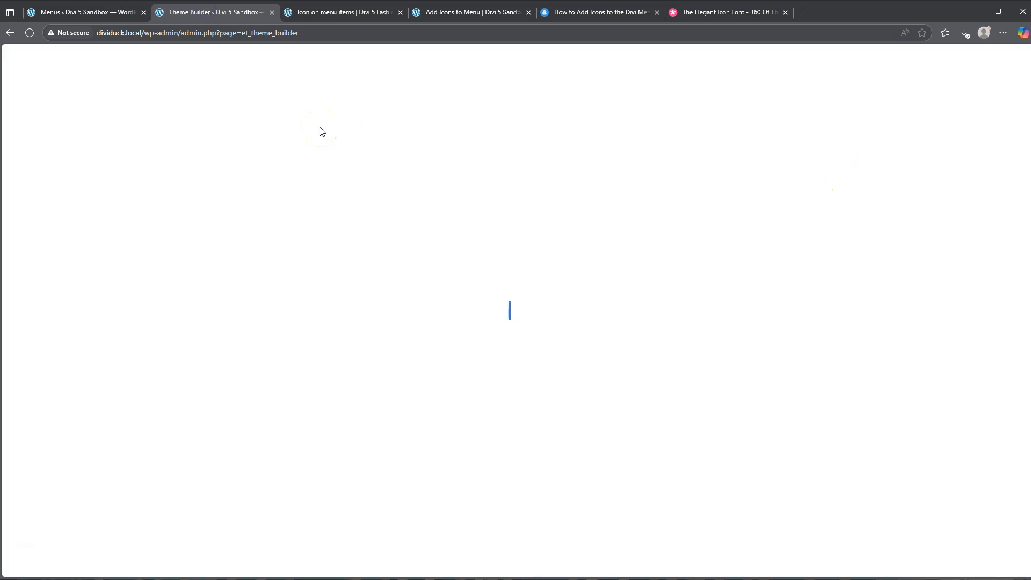
{"action": "left_click_drag", "start_coordinate": [207, 14], "coordinate": [342, 6]}
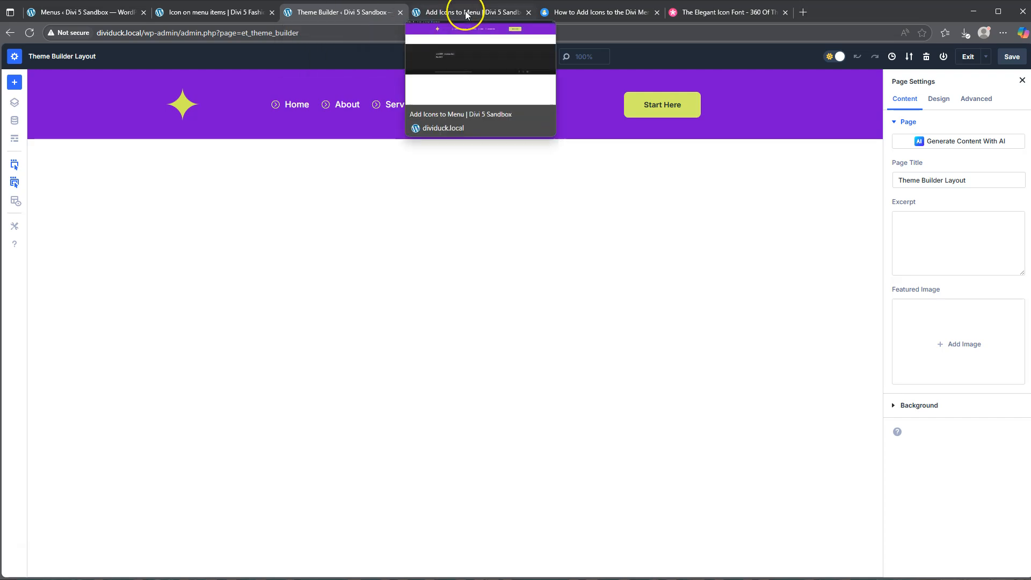
{"action": "left_click", "coordinate": [366, 90]}
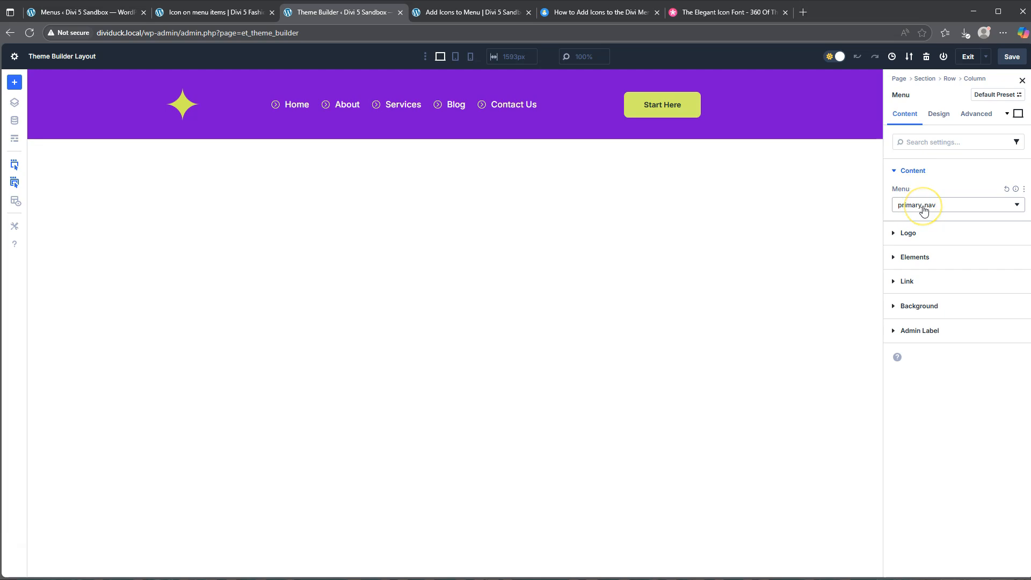
Return to the primary_nav menu structure and expand the Home item to view its CSS Classes field.
{"action": "left_click", "coordinate": [55, 12]}
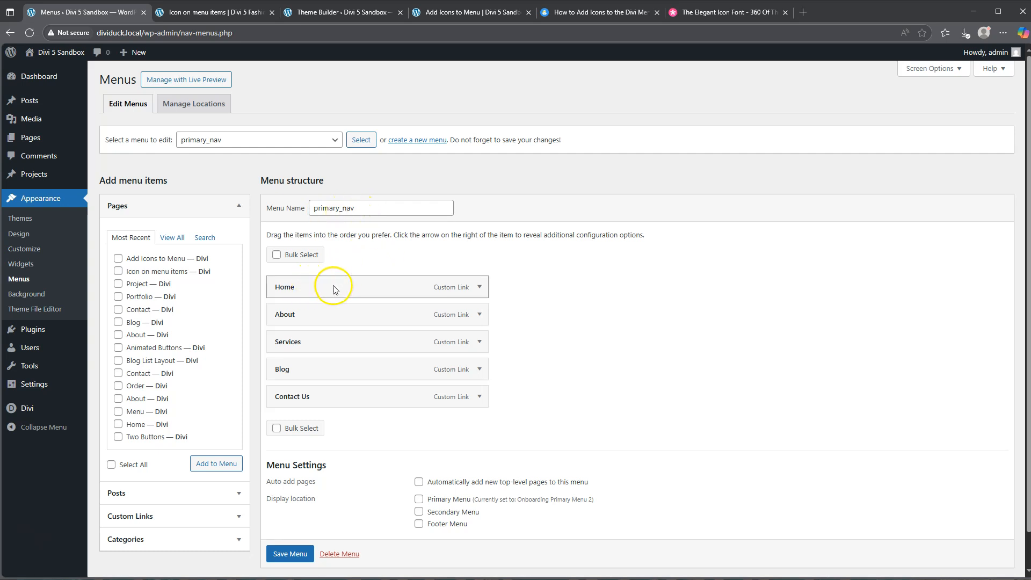
{"action": "left_click", "coordinate": [480, 289]}
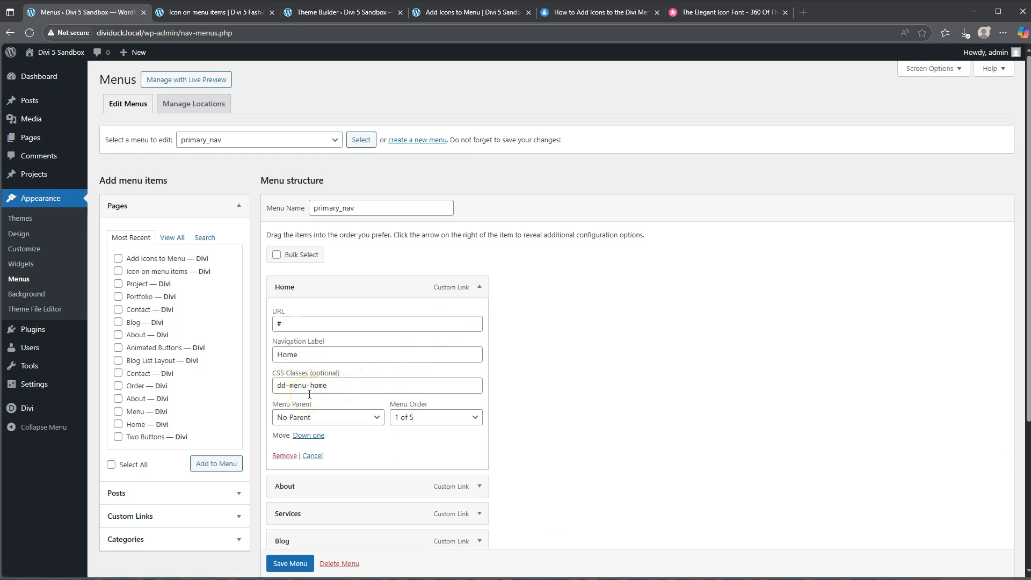
{"action": "left_click", "coordinate": [479, 288]}
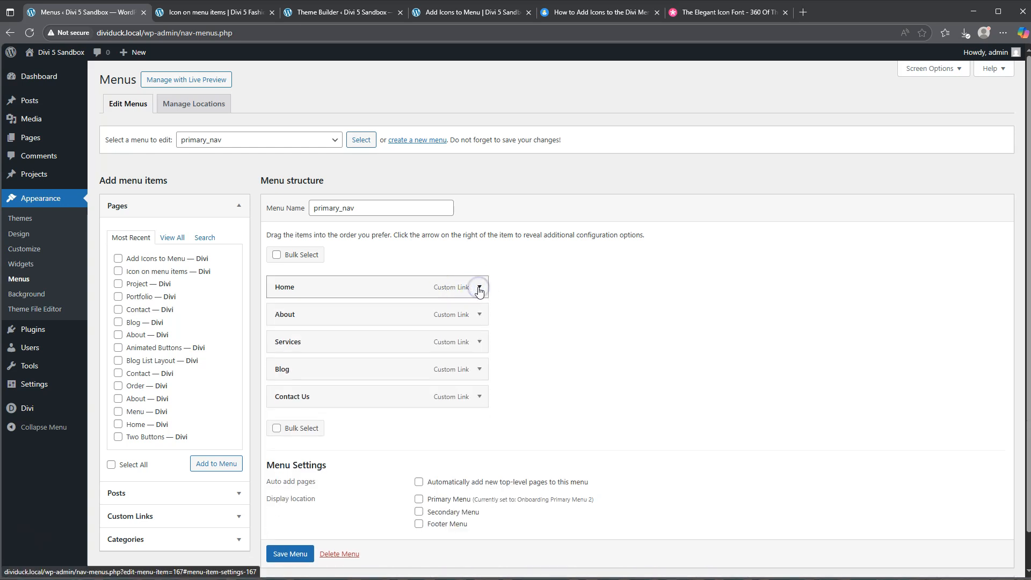
{"action": "left_click", "coordinate": [480, 288]}
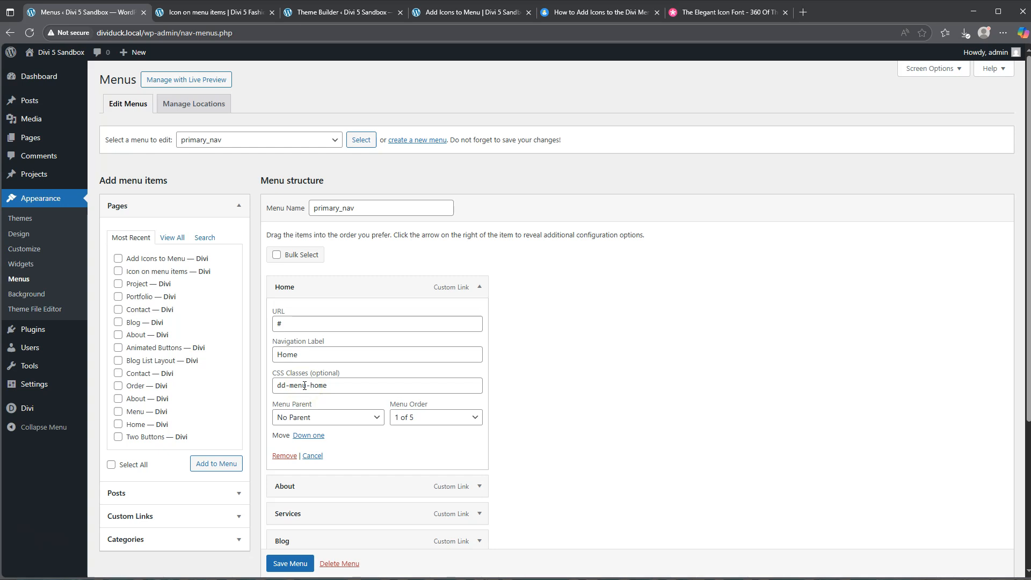
Check the CSS Classes setting under the advanced menu properties in Screen Options, keeping the Home item expanded.
{"action": "left_click", "coordinate": [931, 74]}
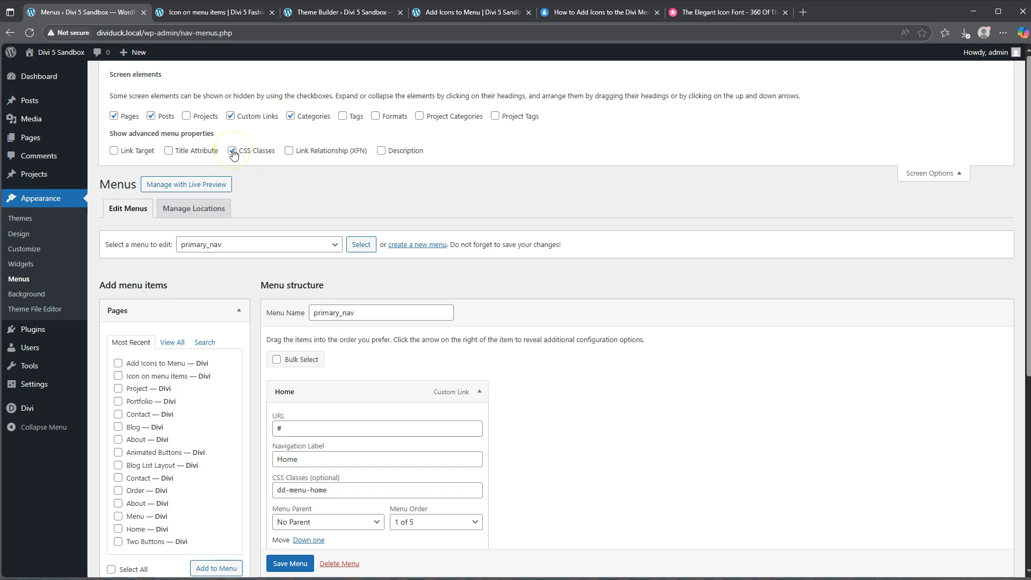
{"action": "left_click", "coordinate": [926, 173]}
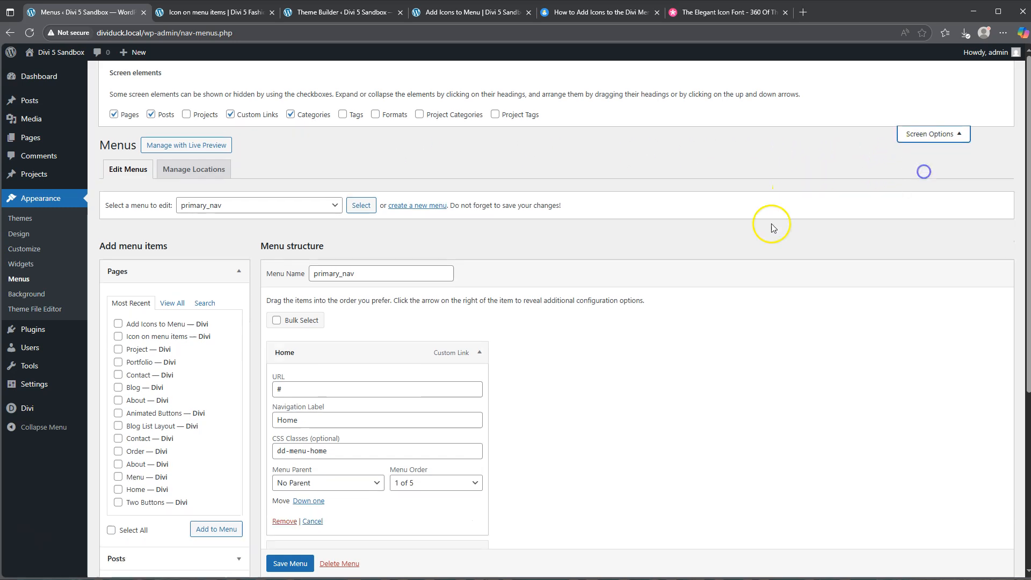
{"action": "left_click", "coordinate": [479, 287]}
{"action": "left_click", "coordinate": [478, 287]}
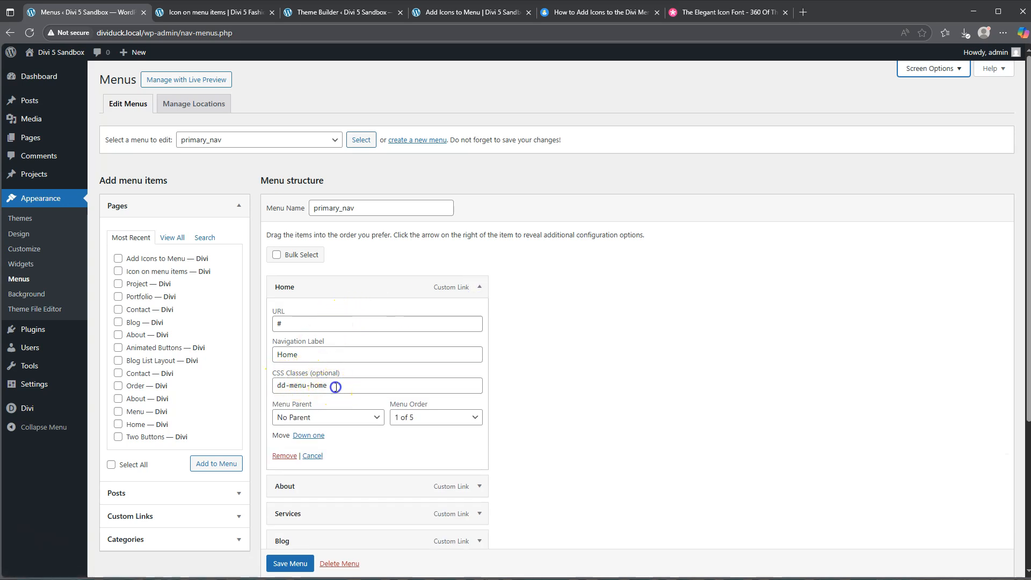
Compare the Home item's CSS class with the dd-menu-home example in the how-to article.
{"action": "left_click_drag", "start_coordinate": [335, 386], "coordinate": [273, 386]}
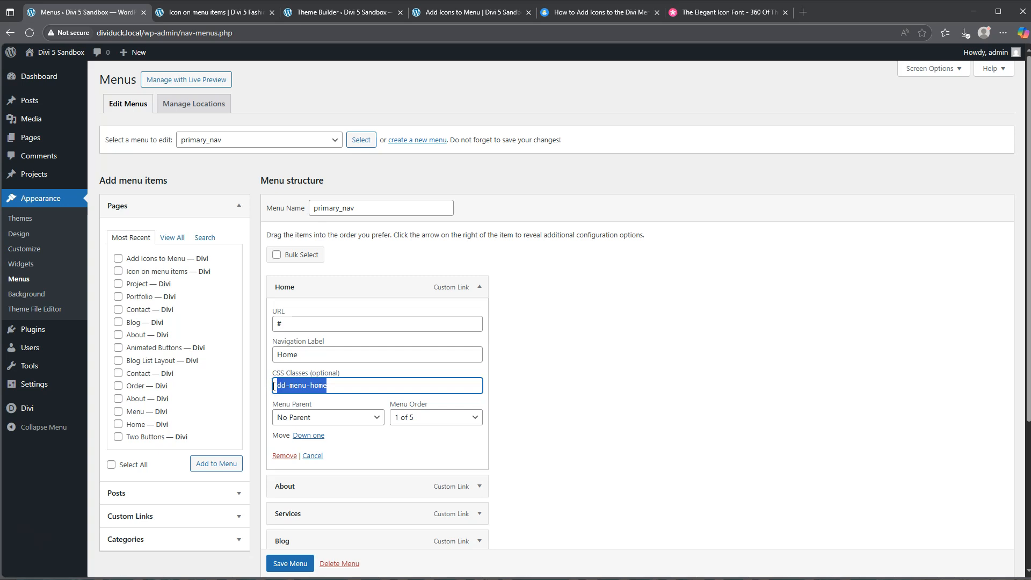
{"action": "left_click", "coordinate": [593, 13]}
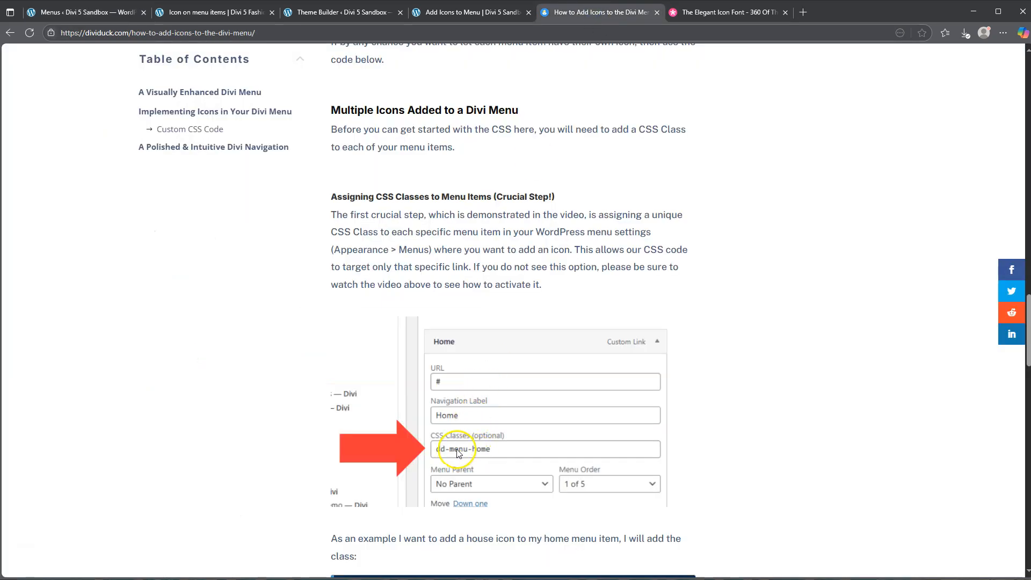
{"action": "scroll", "coordinate": [426, 435], "scroll_direction": "down", "scroll_amount": 3}
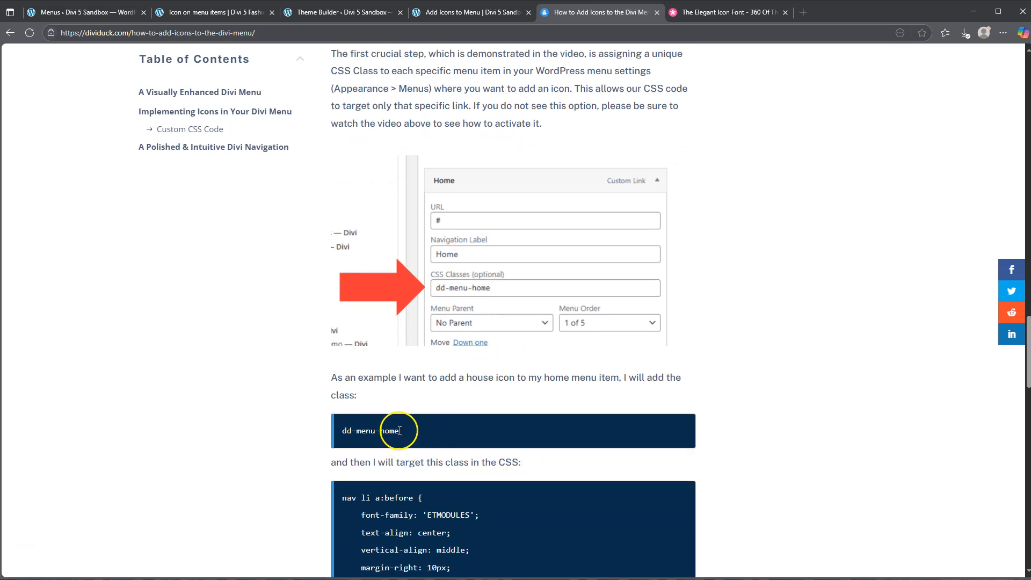
{"action": "left_click_drag", "start_coordinate": [360, 430], "coordinate": [342, 430]}
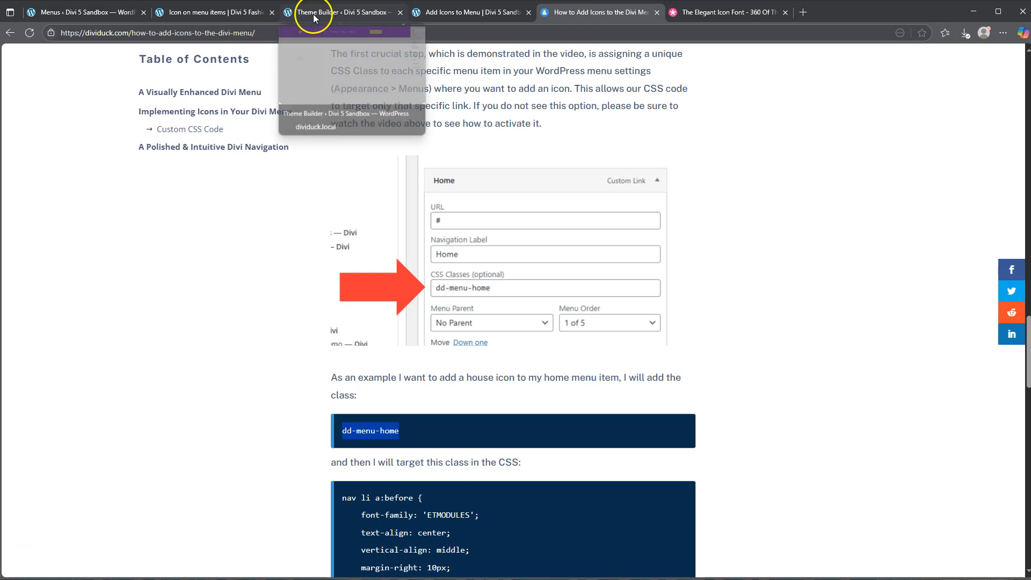
Return to the primary_nav menu structure, expand About and Services, and compare their CSS classes with the Home item's class.
{"action": "left_click", "coordinate": [470, 13]}
{"action": "left_click", "coordinate": [347, 14]}
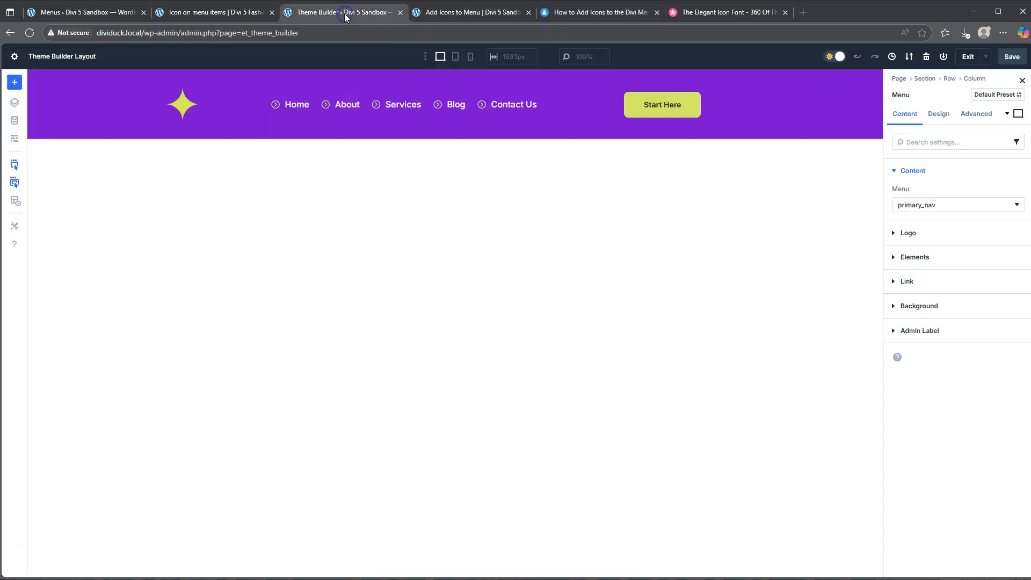
{"action": "left_click", "coordinate": [118, 13]}
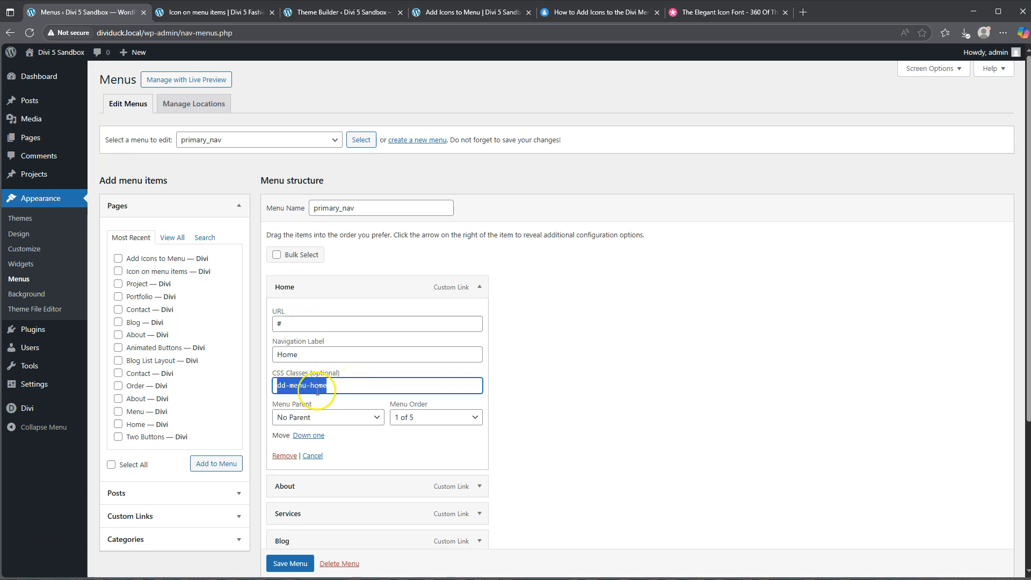
{"action": "left_click", "coordinate": [553, 406]}
{"action": "scroll", "coordinate": [552, 405], "scroll_direction": "down", "scroll_amount": 3}
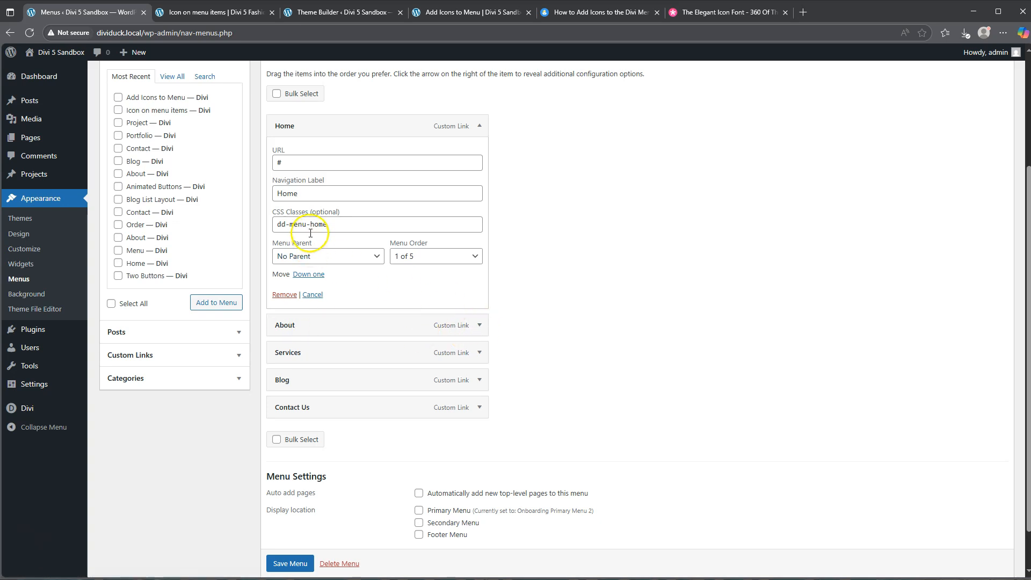
{"action": "left_click_drag", "start_coordinate": [310, 226], "coordinate": [290, 225]}
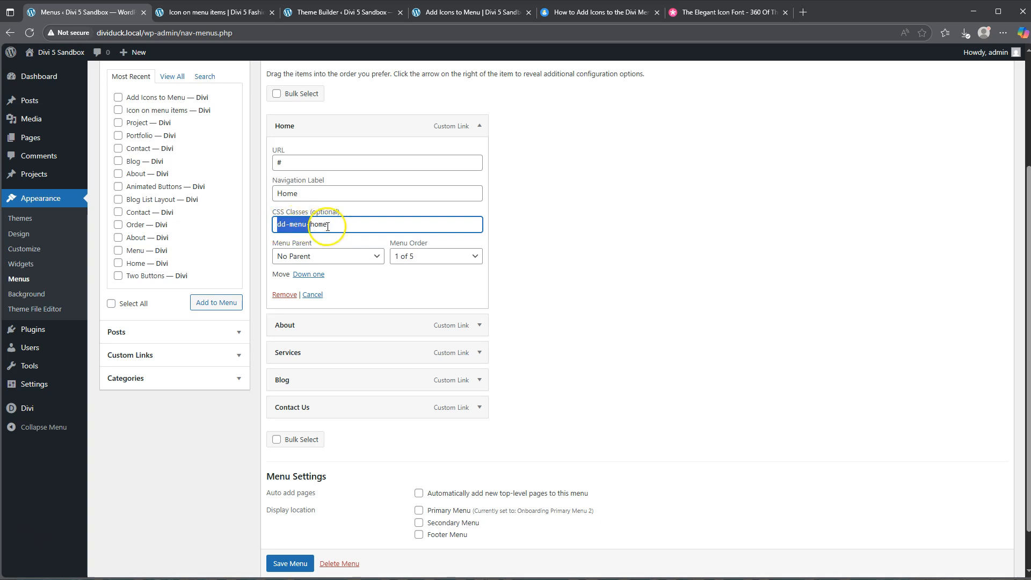
{"action": "left_click", "coordinate": [480, 325]}
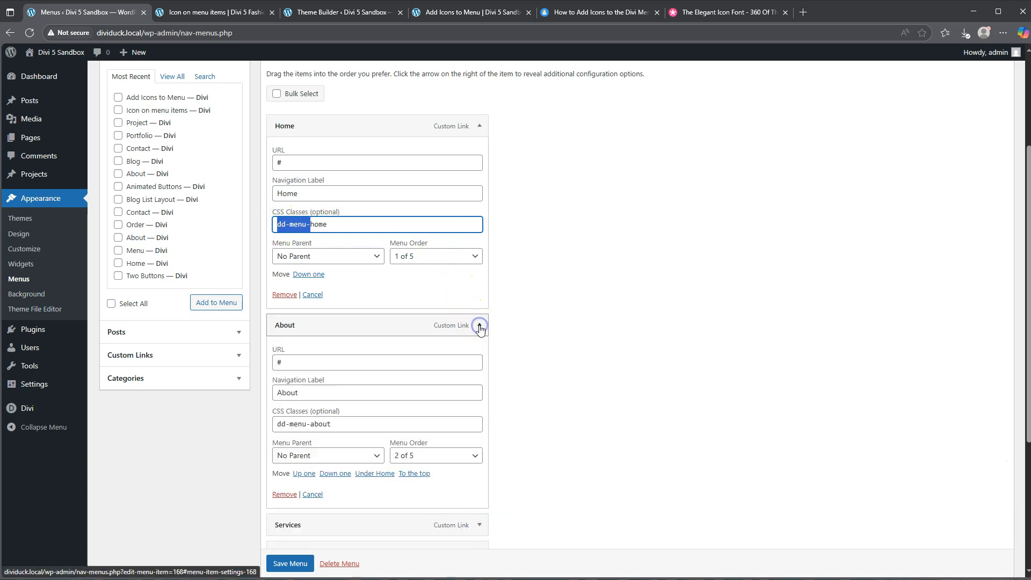
{"action": "scroll", "coordinate": [552, 329], "scroll_direction": "down", "scroll_amount": 2}
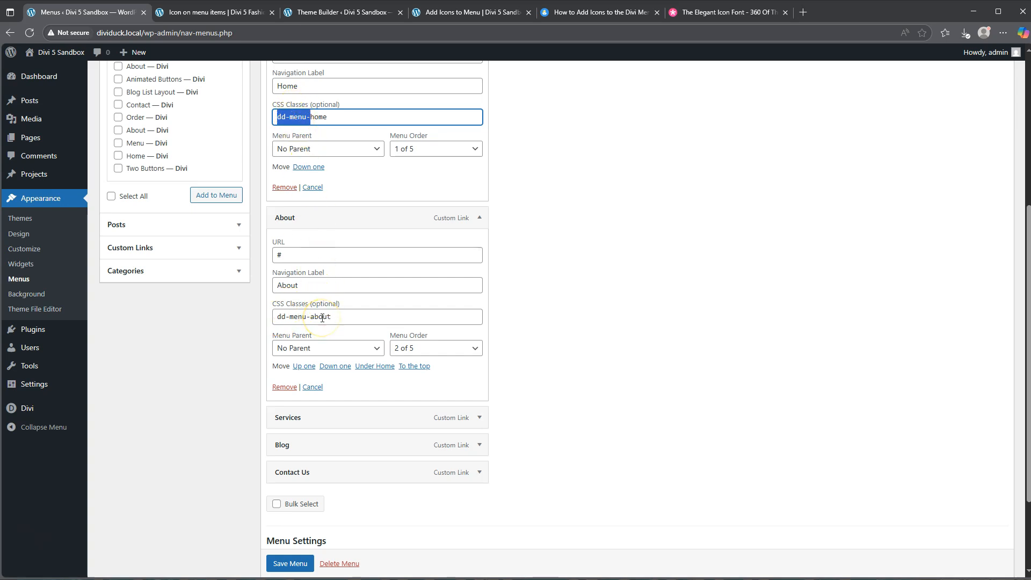
{"action": "scroll", "coordinate": [322, 318], "scroll_direction": "down", "scroll_amount": 2}
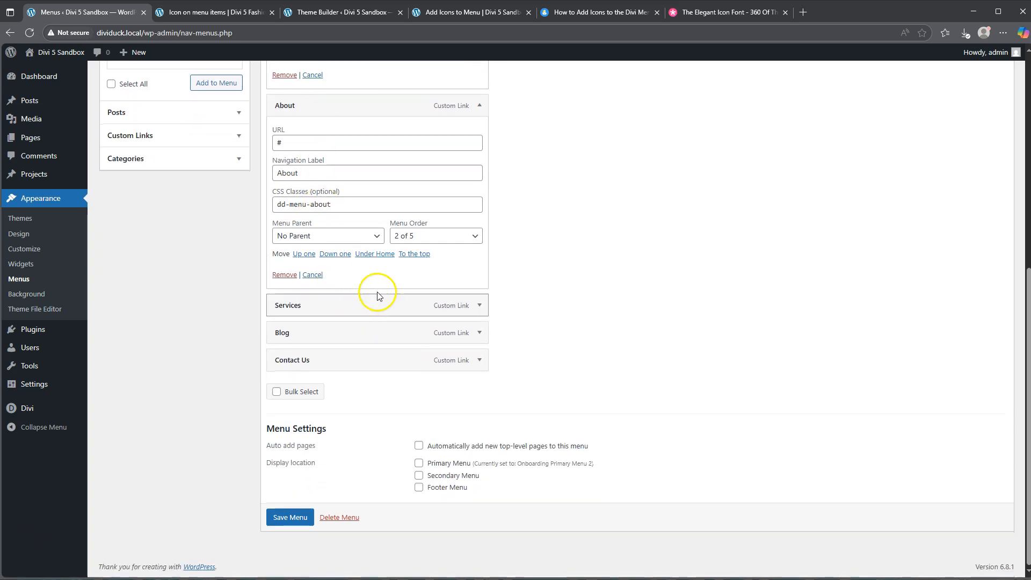
{"action": "left_click", "coordinate": [477, 305]}
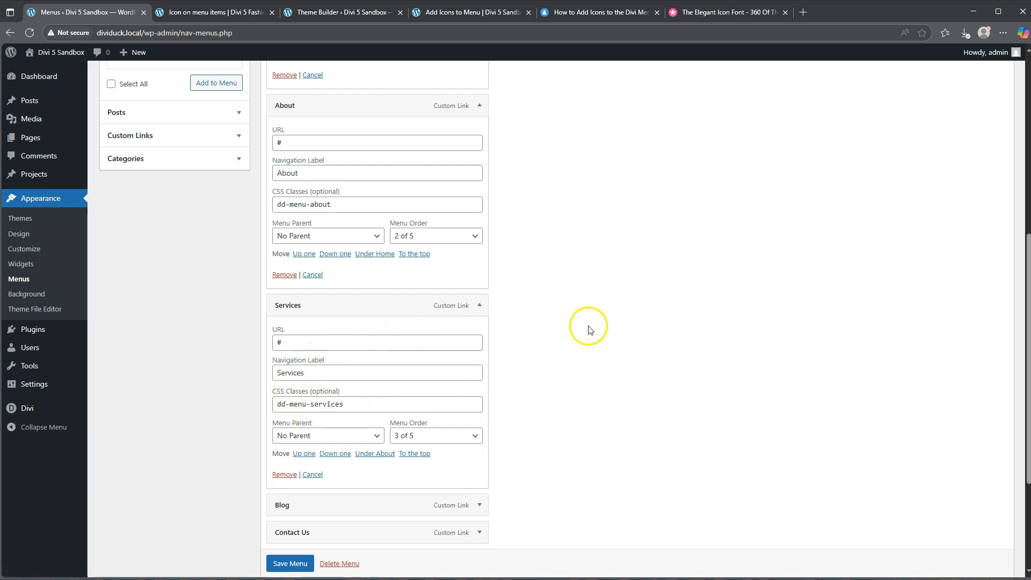
{"action": "scroll", "coordinate": [590, 327], "scroll_direction": "down", "scroll_amount": 3}
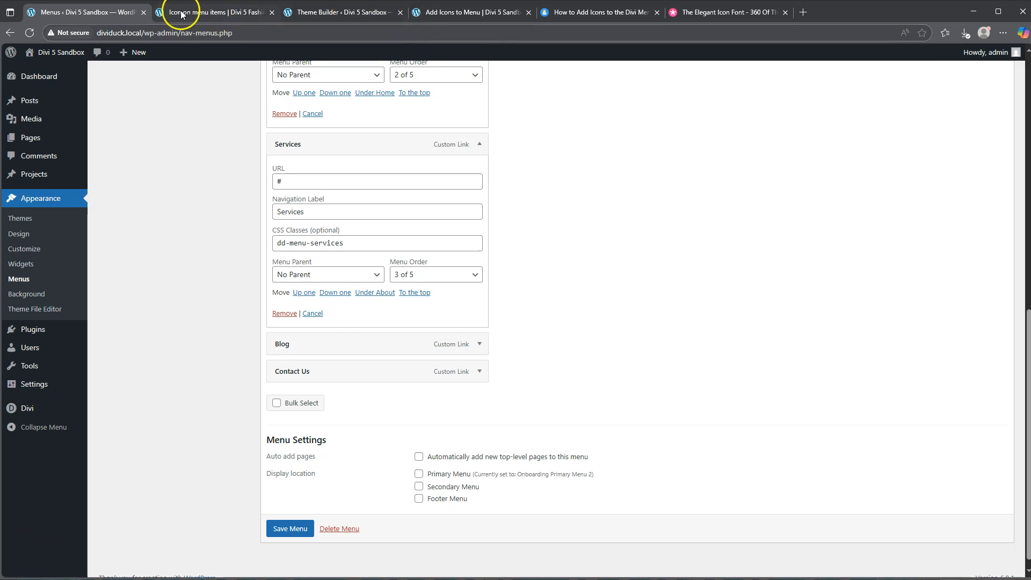
Open Divi's Theme Options and go to the Custom CSS field of the general settings.
{"action": "mouse_move", "coordinate": [32, 408]}
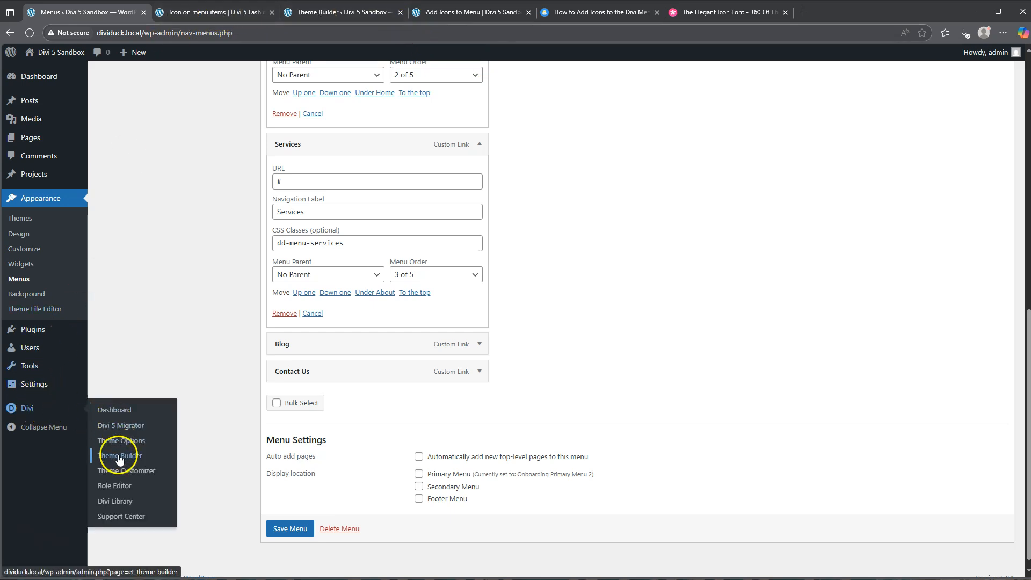
{"action": "left_click", "coordinate": [121, 440]}
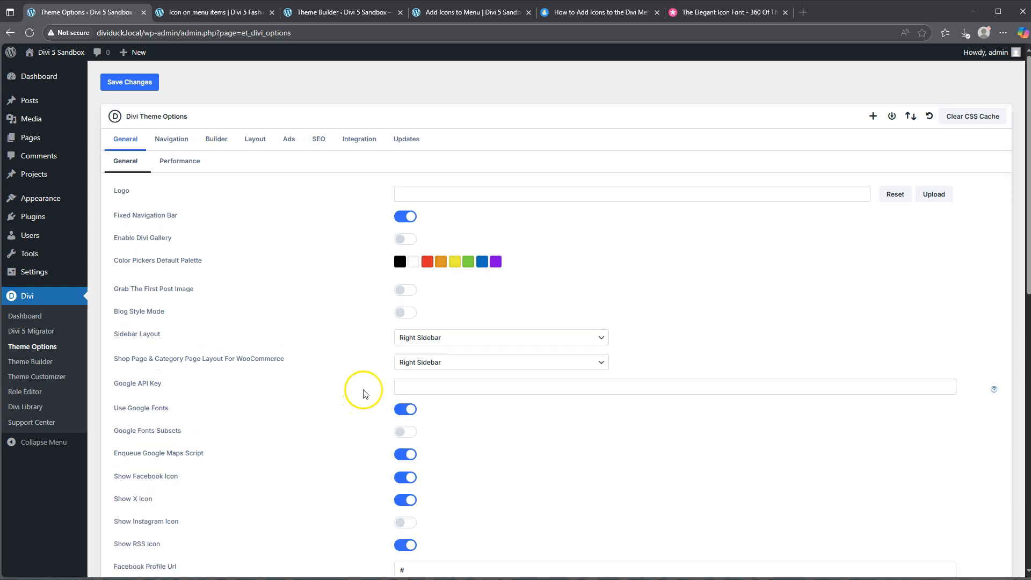
{"action": "scroll", "coordinate": [364, 394], "scroll_direction": "down", "scroll_amount": 10}
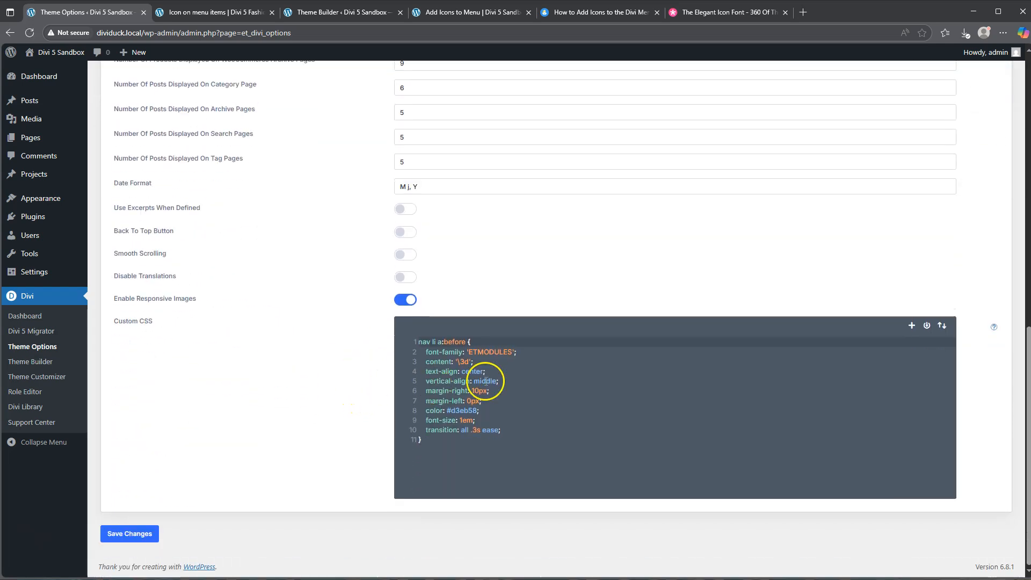
Examine how the how-to article's multiple-icon CSS differs from the single-icon code, including the content line and the dd-menu-home selector.
{"action": "left_click", "coordinate": [586, 12]}
{"action": "scroll", "coordinate": [603, 405], "scroll_direction": "down", "scroll_amount": 5}
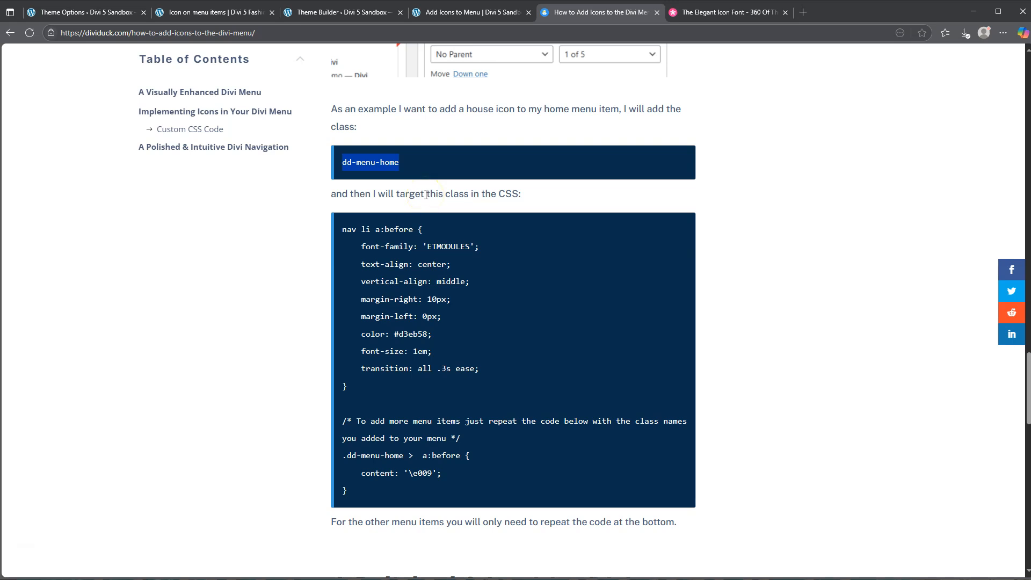
{"action": "left_click_drag", "start_coordinate": [342, 229], "coordinate": [369, 384]}
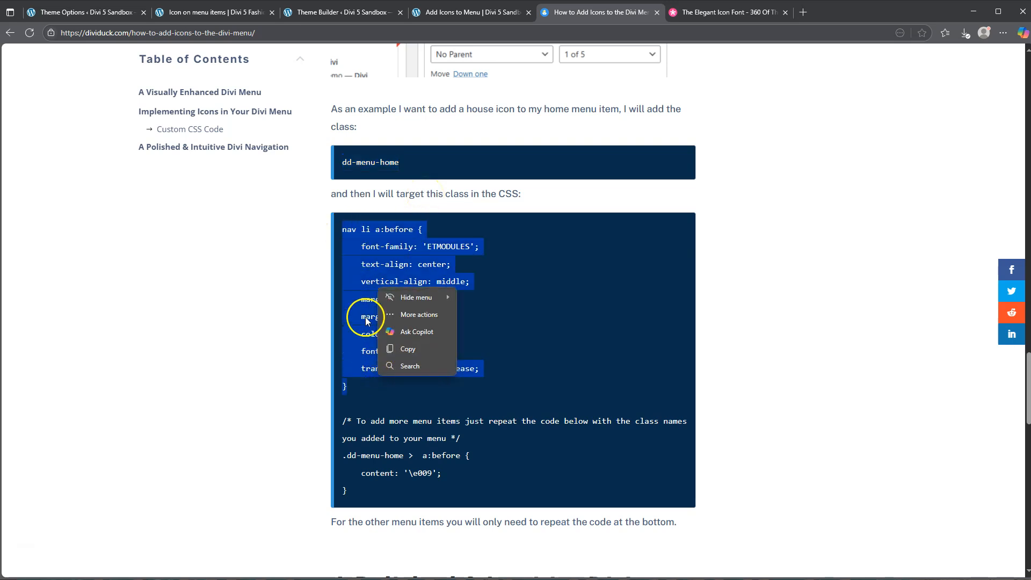
{"action": "scroll", "coordinate": [279, 337], "scroll_direction": "up", "scroll_amount": 12}
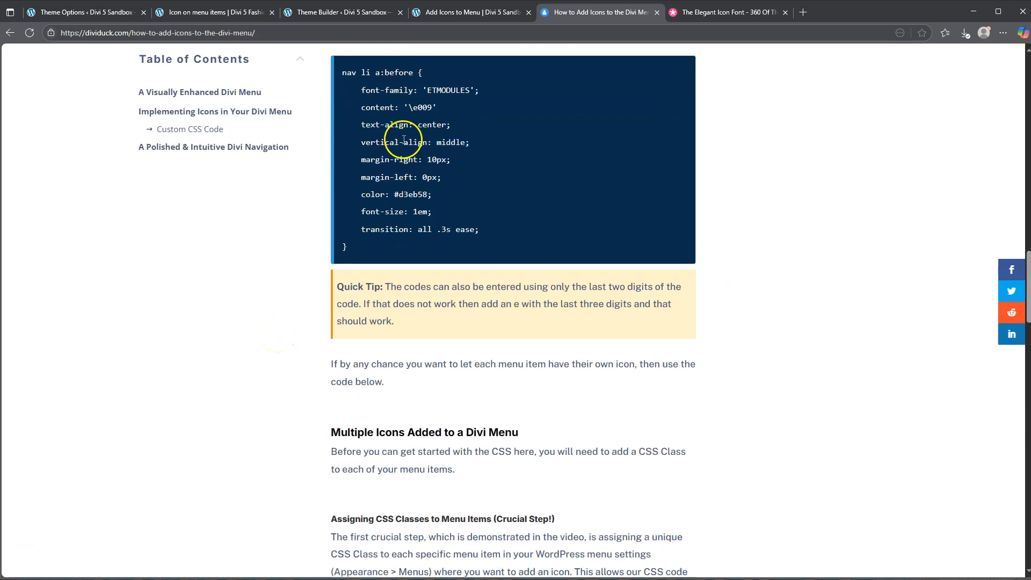
{"action": "left_click_drag", "start_coordinate": [365, 107], "coordinate": [442, 114]}
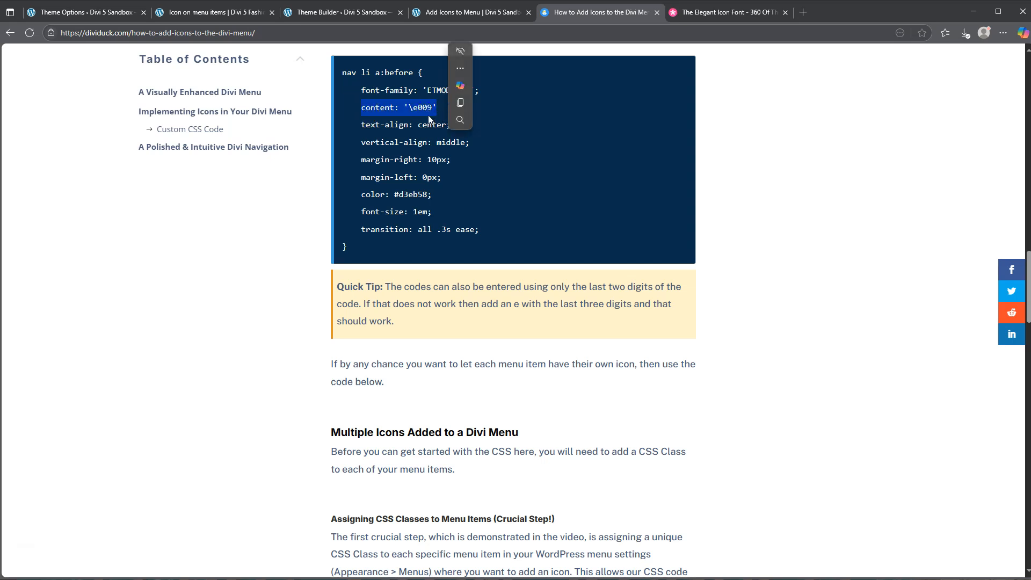
{"action": "scroll", "coordinate": [427, 115], "scroll_direction": "down", "scroll_amount": 12}
{"action": "scroll", "coordinate": [404, 289], "scroll_direction": "down", "scroll_amount": 3}
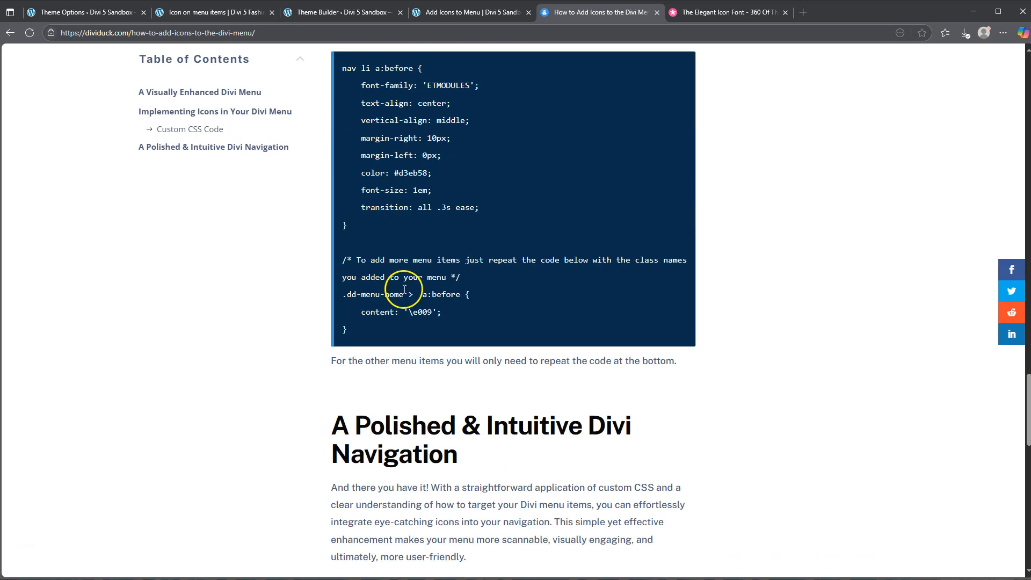
{"action": "left_click_drag", "start_coordinate": [347, 297], "coordinate": [404, 299]}
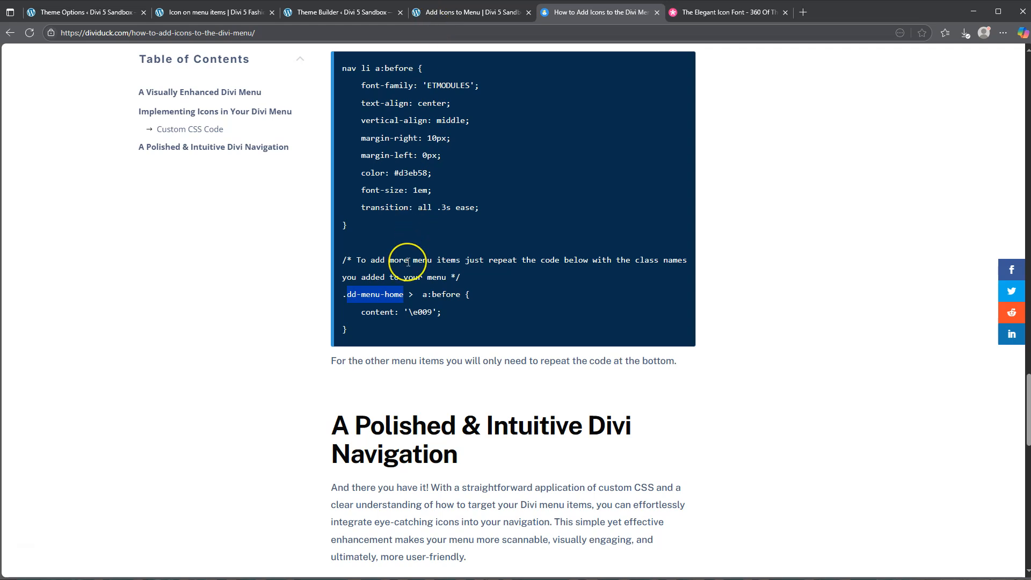
Replace the theme's Custom CSS with the article's complete multiple-icon snippet and check the result on the reloaded Add Icons to Menu page.
{"action": "left_click_drag", "start_coordinate": [347, 332], "coordinate": [343, 67]}
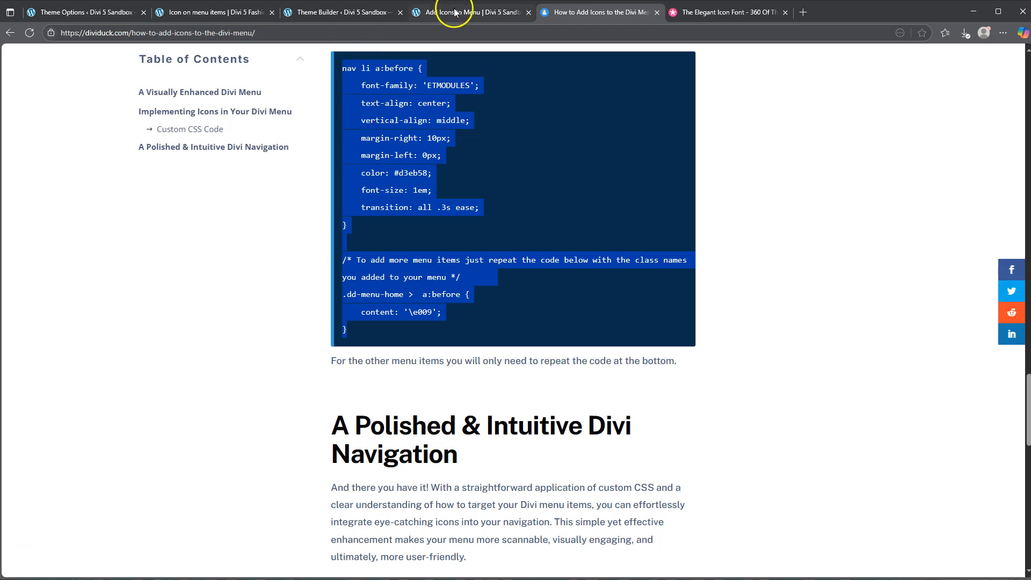
{"action": "left_click", "coordinate": [328, 12]}
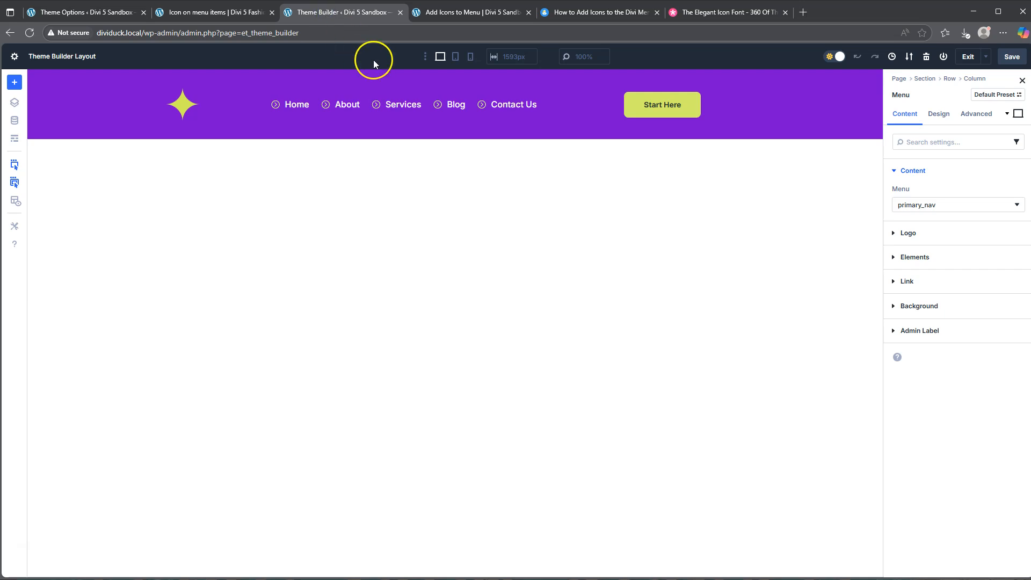
{"action": "left_click", "coordinate": [72, 13]}
{"action": "left_click", "coordinate": [429, 441]}
{"action": "left_click_drag", "start_coordinate": [429, 441], "coordinate": [420, 346]}
{"action": "type", "text": ".nav li a:before {   font-family: 'ETMODULES';   text-align: center;   vertical-align: middle;   margin-right: 10px;   margin-left: 0px;   color: #d3eb58;   font-size: 1em;   transition: all .3s ease; }  /* To add more menu items just repeat the code below with the class names you added to your menu */ .dd-menu-home > a:before {   content: '\\e009'; }"}
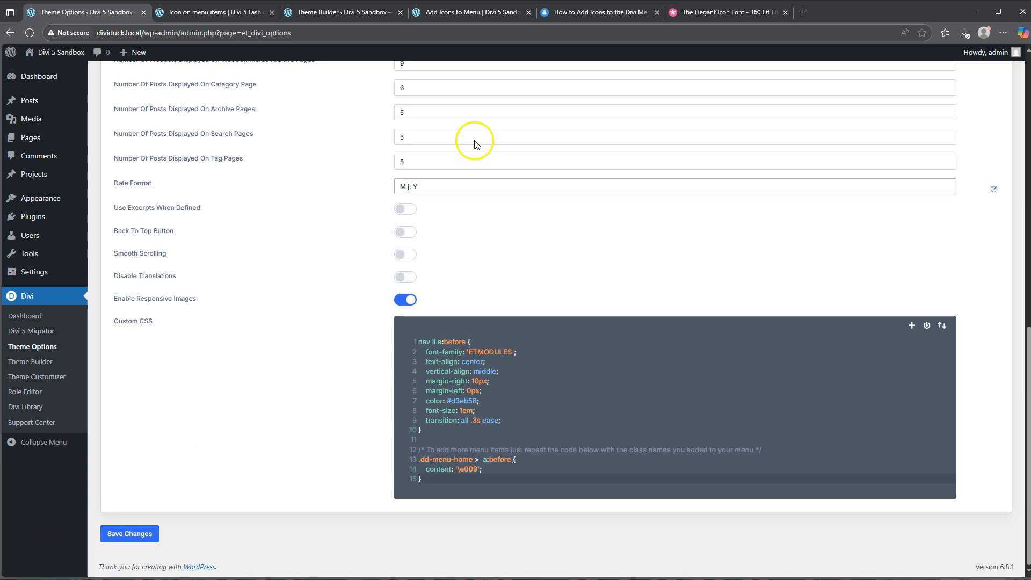
{"action": "left_click", "coordinate": [463, 15]}
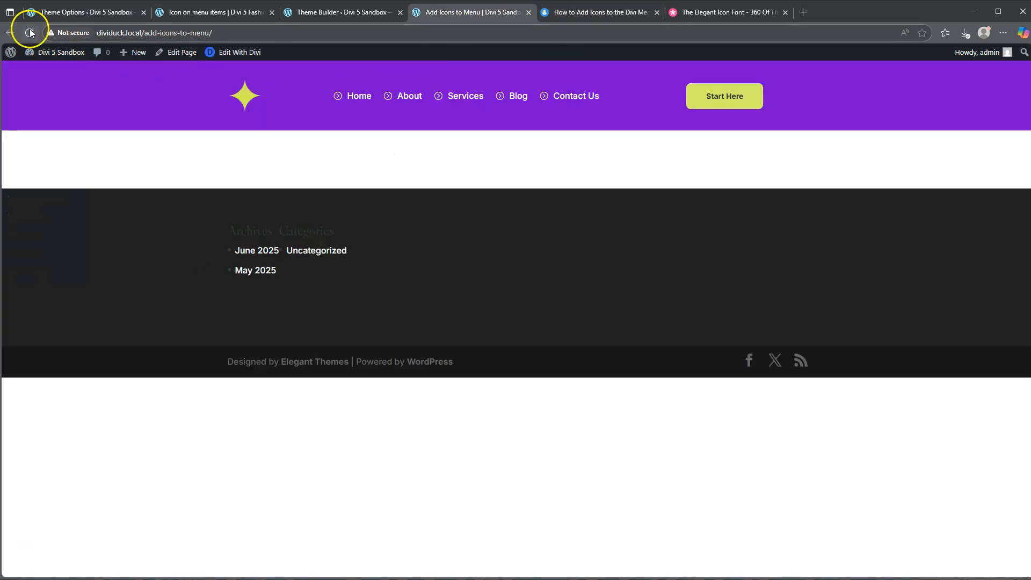
{"action": "left_click", "coordinate": [30, 32]}
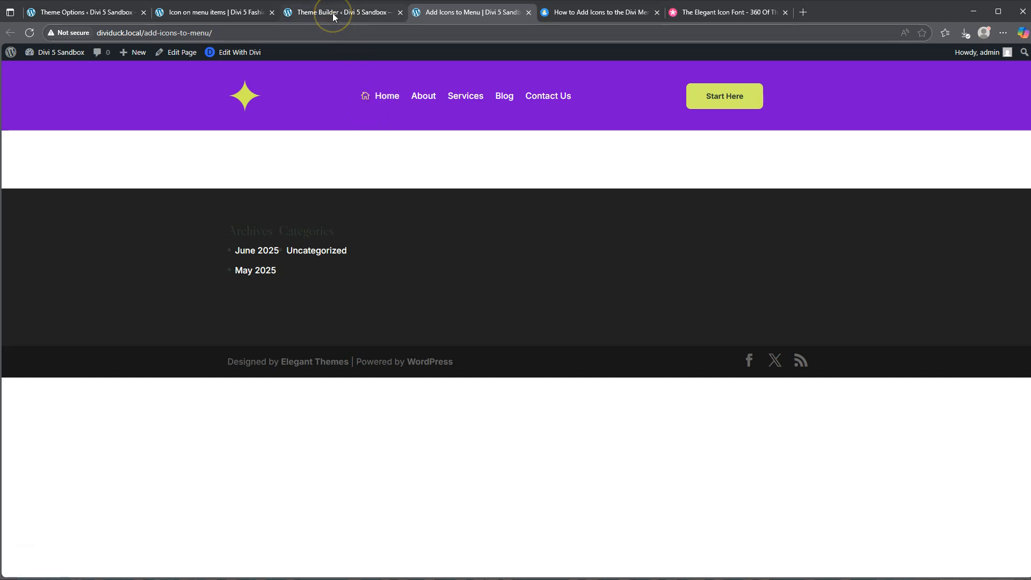
Duplicate the .dd-menu-home rule at the end of the theme's Custom CSS, separated by a blank line.
{"action": "left_click", "coordinate": [75, 15]}
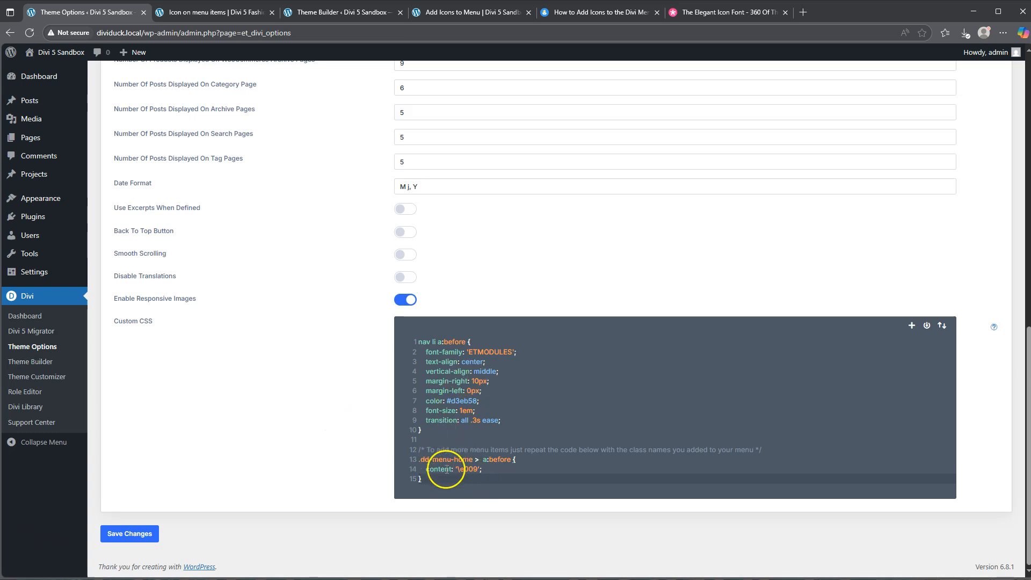
{"action": "left_click_drag", "start_coordinate": [430, 480], "coordinate": [414, 463]}
{"action": "key", "text": "ctrl+c"}
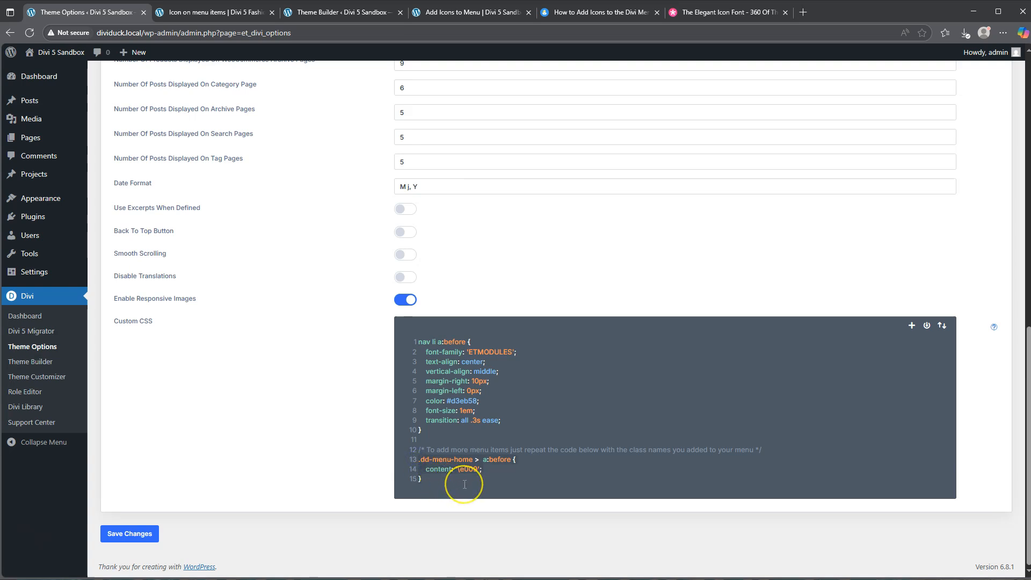
{"action": "left_click", "coordinate": [446, 480]}
{"action": "key", "text": "Return"}
{"action": "key", "text": "Return"}
{"action": "key", "text": "ctrl+v"}
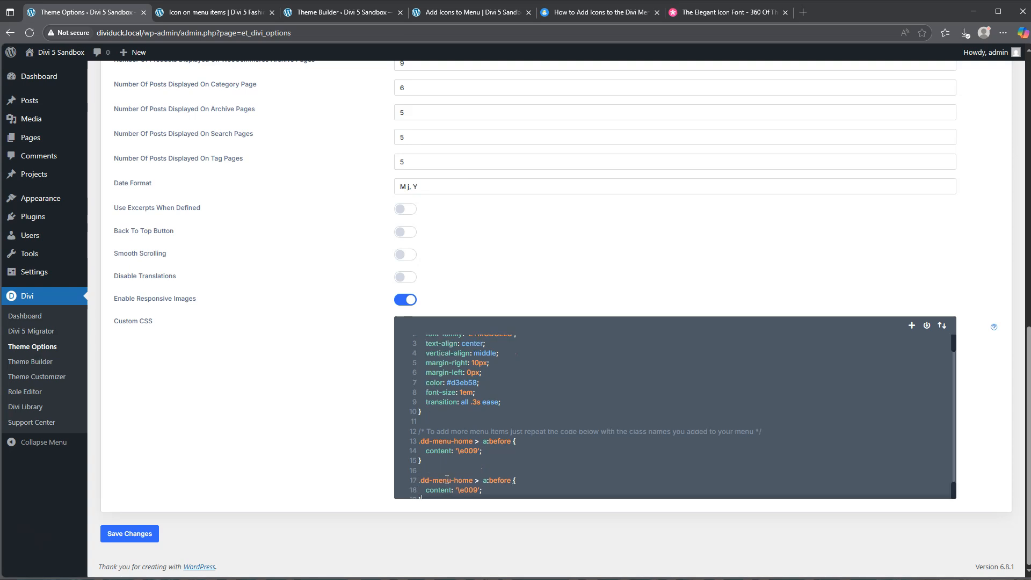
Change the class of the duplicated CSS rule to .dd-menu-about.
{"action": "scroll", "coordinate": [483, 446], "scroll_direction": "down", "scroll_amount": 1}
{"action": "left_click", "coordinate": [463, 453]}
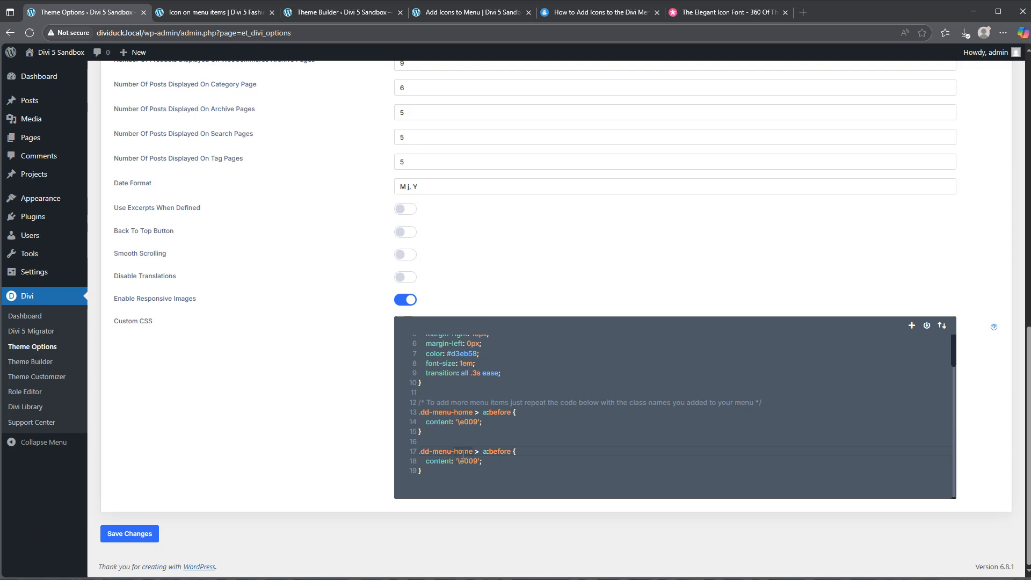
{"action": "double_click", "coordinate": [463, 453]}
{"action": "type", "text": "about"}
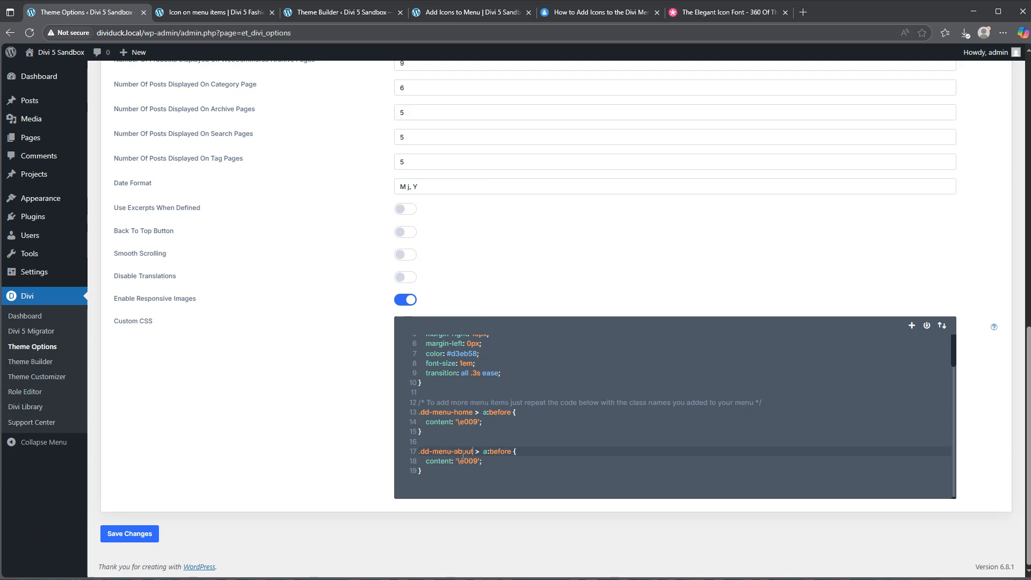
Look up the two-people icon in the Elegant Icon Font list, set the .dd-menu-about content to '\8b', and save the theme options.
{"action": "left_click", "coordinate": [725, 11]}
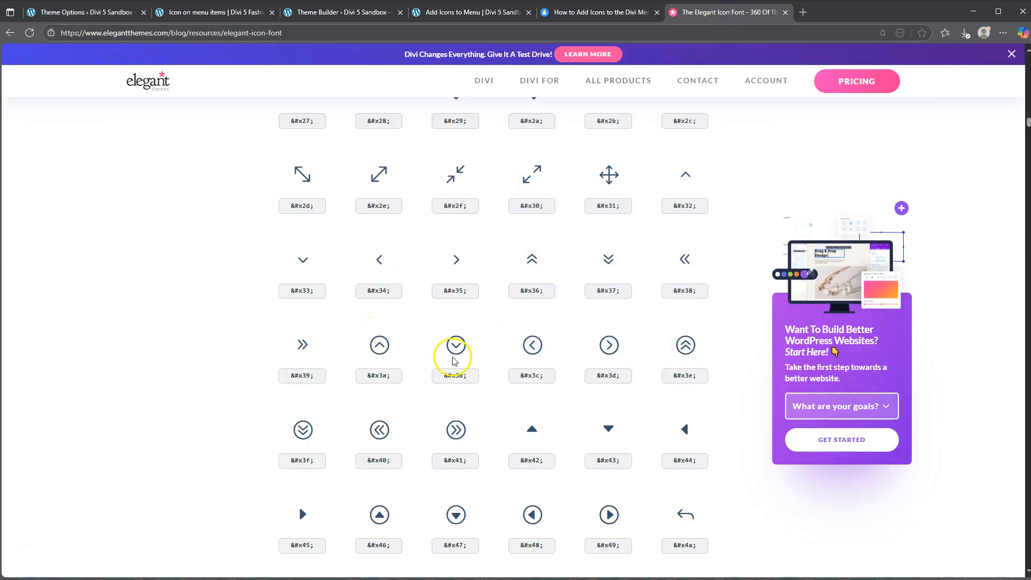
{"action": "scroll", "coordinate": [453, 354], "scroll_direction": "down", "scroll_amount": 19}
{"action": "scroll", "coordinate": [451, 362], "scroll_direction": "down", "scroll_amount": 20}
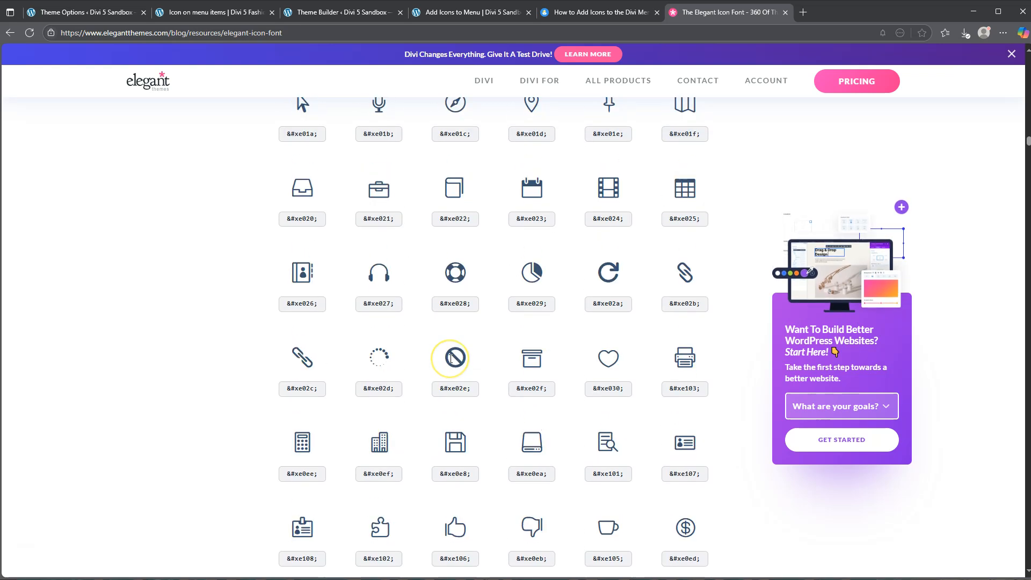
{"action": "scroll", "coordinate": [451, 359], "scroll_direction": "down", "scroll_amount": 15}
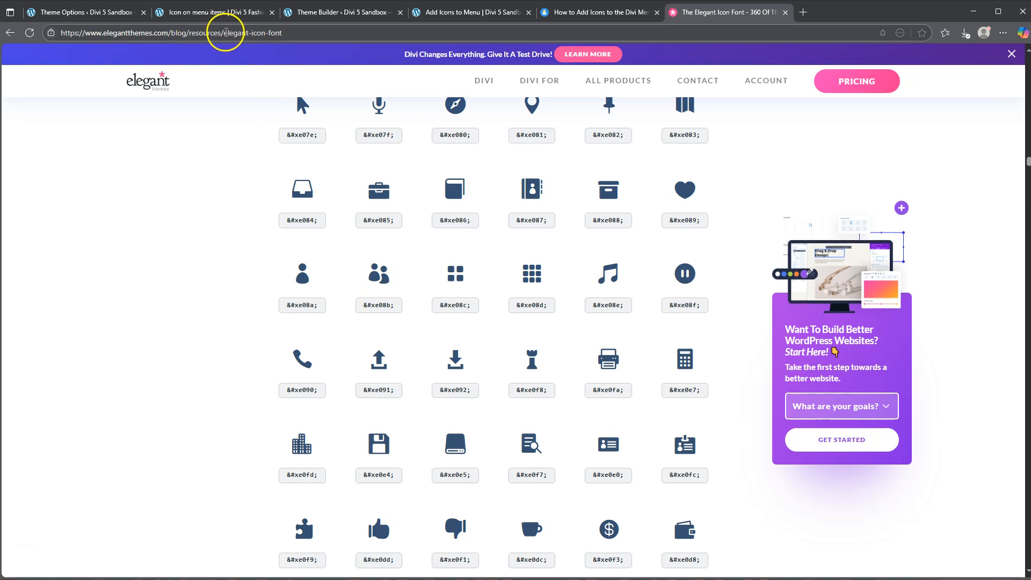
{"action": "left_click", "coordinate": [86, 11]}
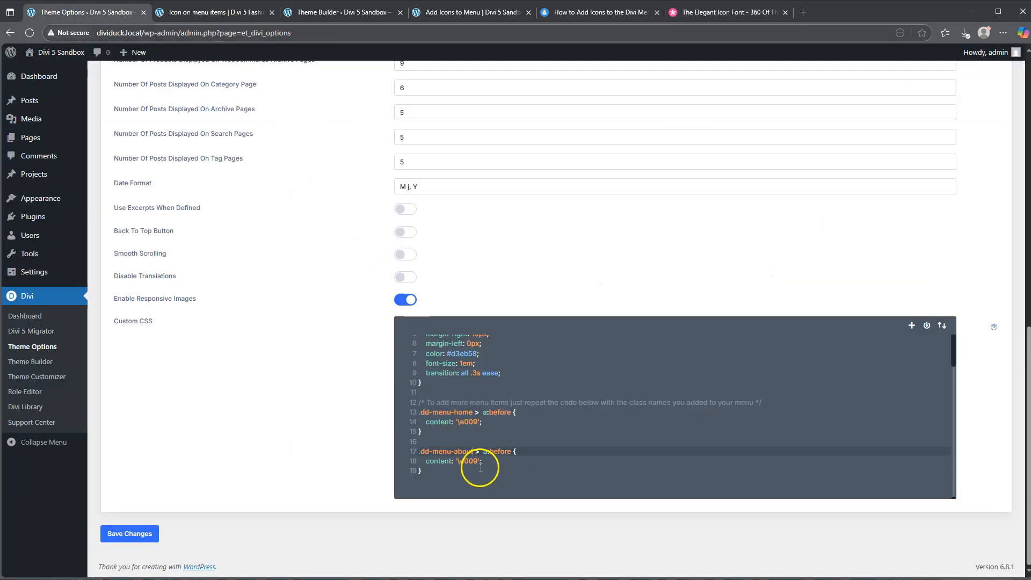
{"action": "left_click", "coordinate": [465, 461]}
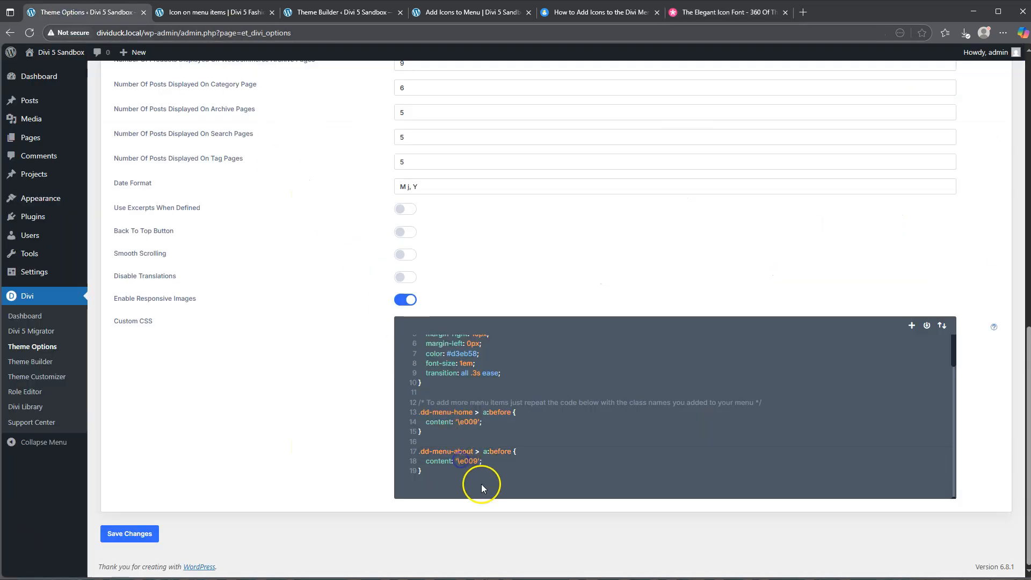
{"action": "type", "text": "8b"}
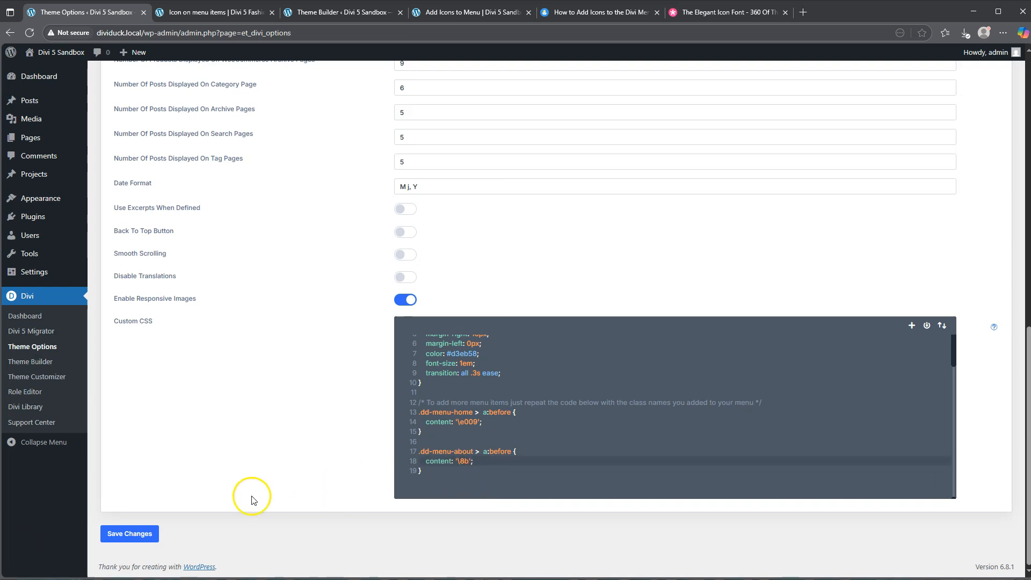
{"action": "left_click", "coordinate": [158, 533]}
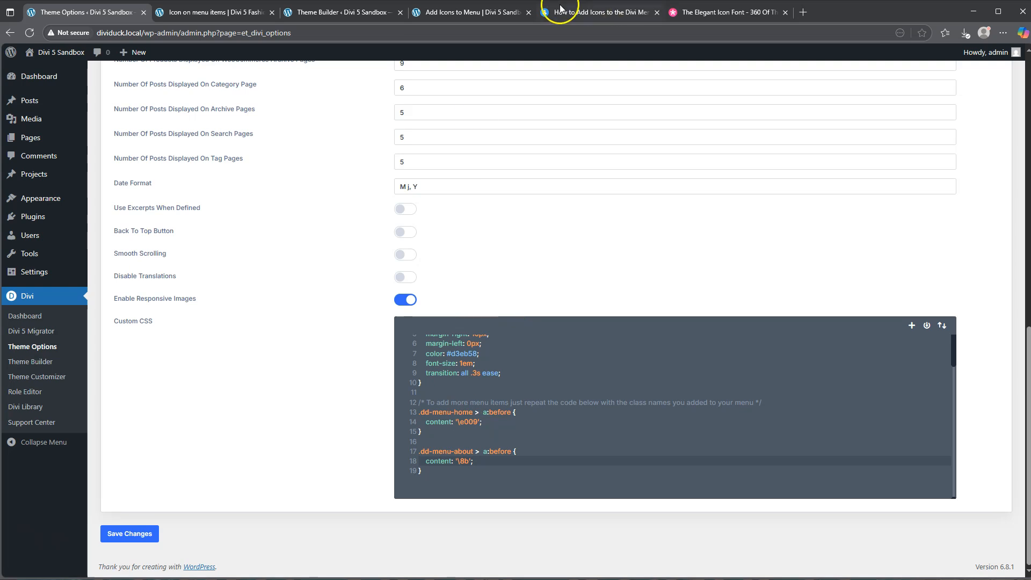
Consult the article's tip on icon codes, set the .dd-menu-about content to '\e08b', save, and check the reloaded Add Icons to Menu page.
{"action": "left_click", "coordinate": [475, 12]}
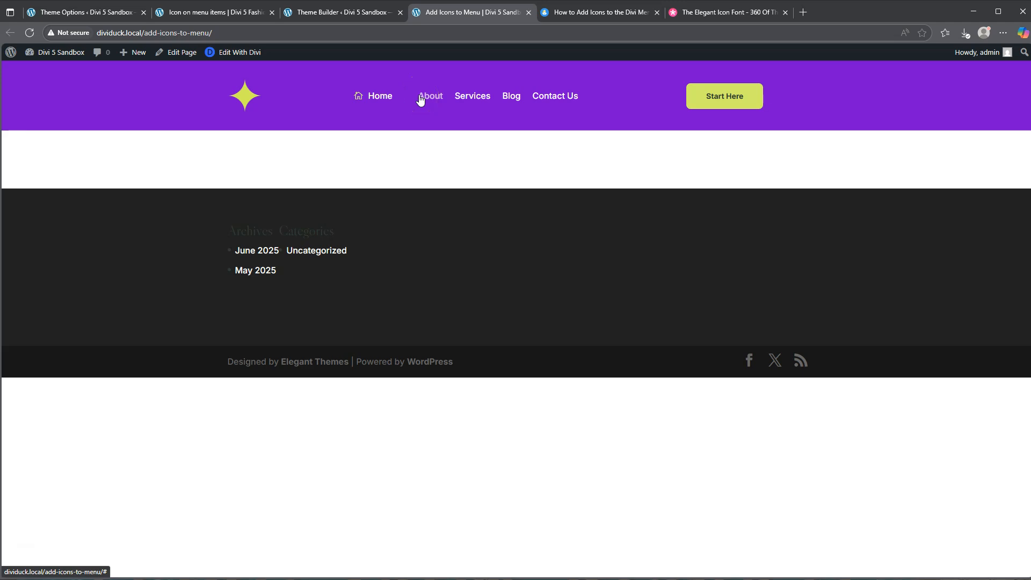
{"action": "left_click", "coordinate": [597, 15]}
{"action": "scroll", "coordinate": [530, 305], "scroll_direction": "up", "scroll_amount": 15}
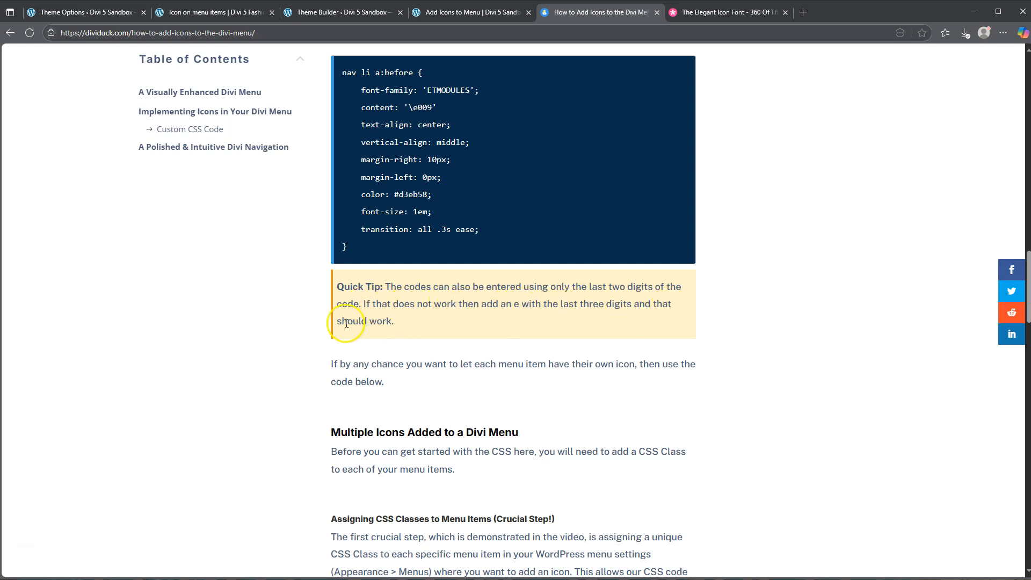
{"action": "left_click", "coordinate": [726, 12]}
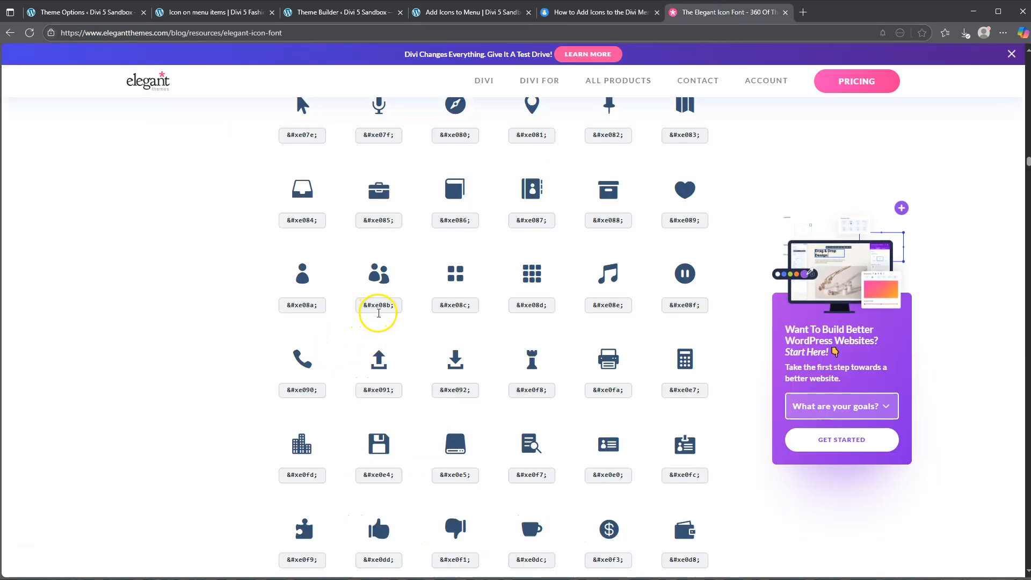
{"action": "left_click", "coordinate": [99, 19]}
{"action": "double_click", "coordinate": [462, 462]}
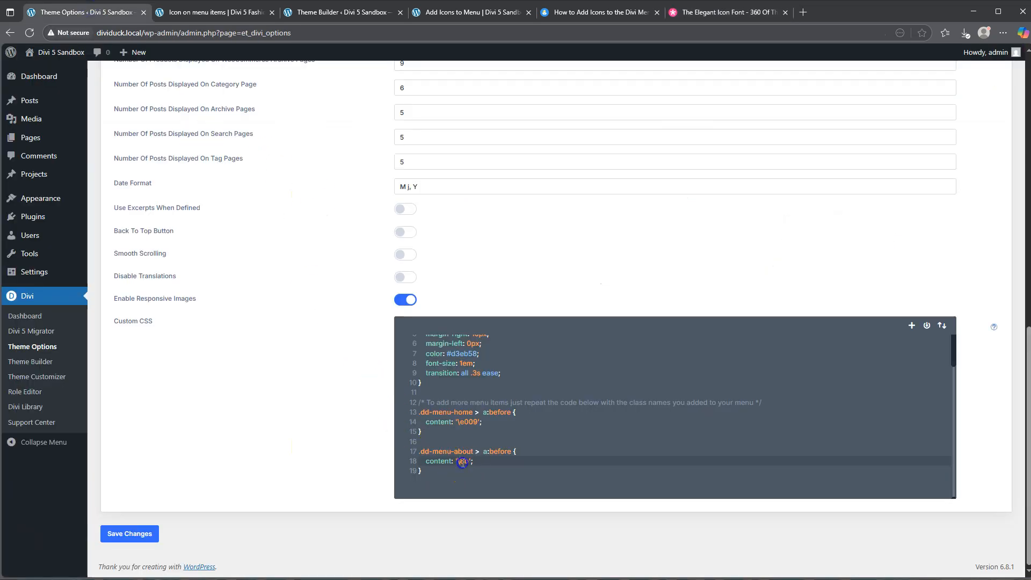
{"action": "type", "text": "0"}
{"action": "left_click", "coordinate": [142, 536]}
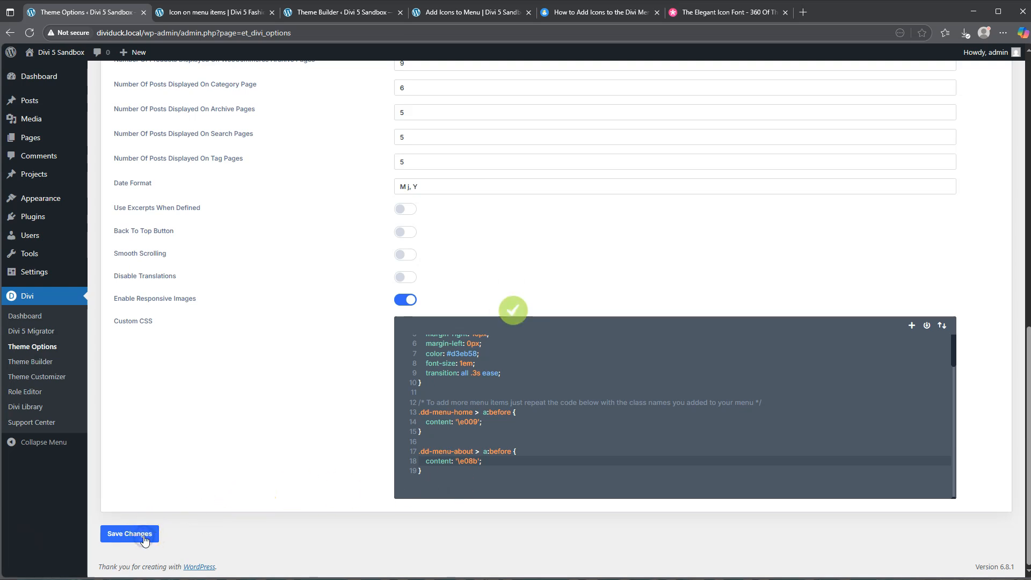
{"action": "left_click", "coordinate": [468, 12]}
{"action": "left_click", "coordinate": [29, 33]}
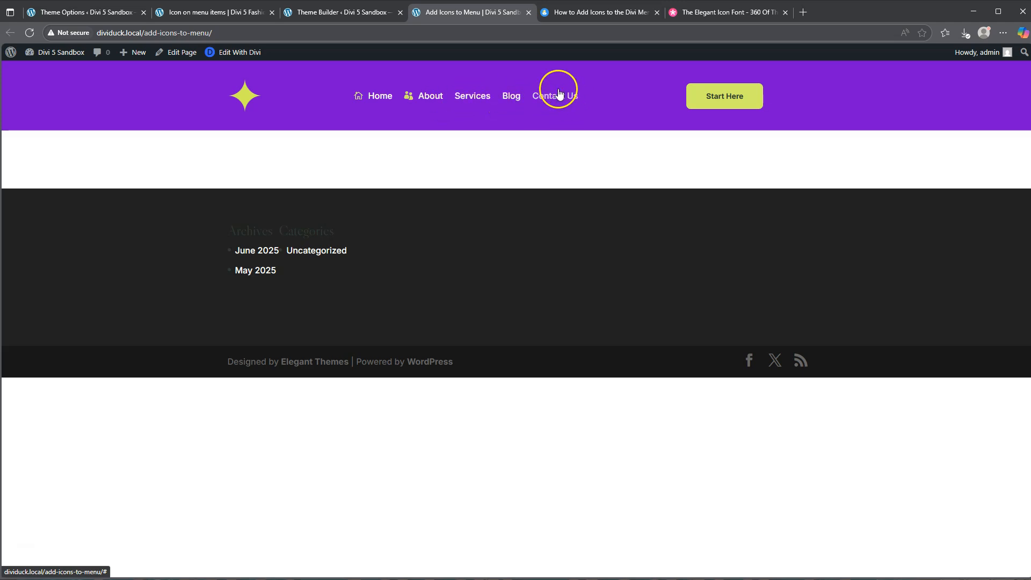
Compare the header menu in the Theme Builder with the finished Icon on menu items page and revisit the Elegant Icon Font list.
{"action": "left_click", "coordinate": [346, 13]}
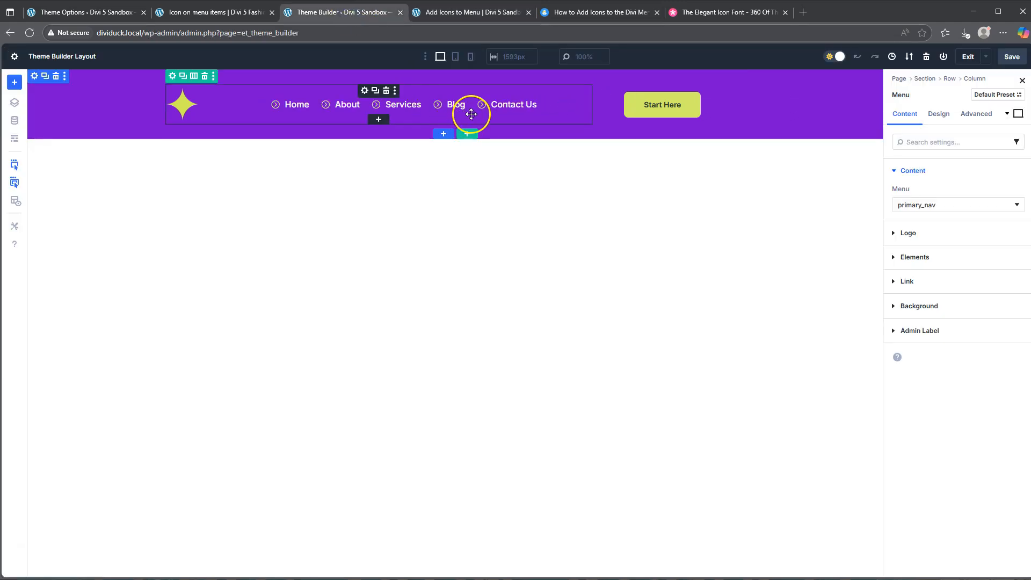
{"action": "left_click", "coordinate": [209, 14]}
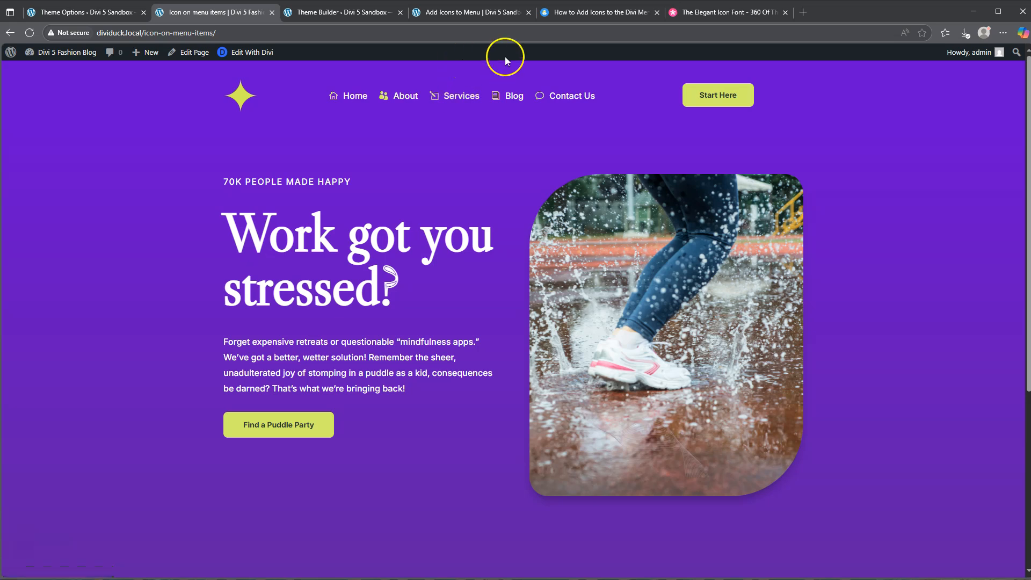
{"action": "left_click", "coordinate": [709, 13]}
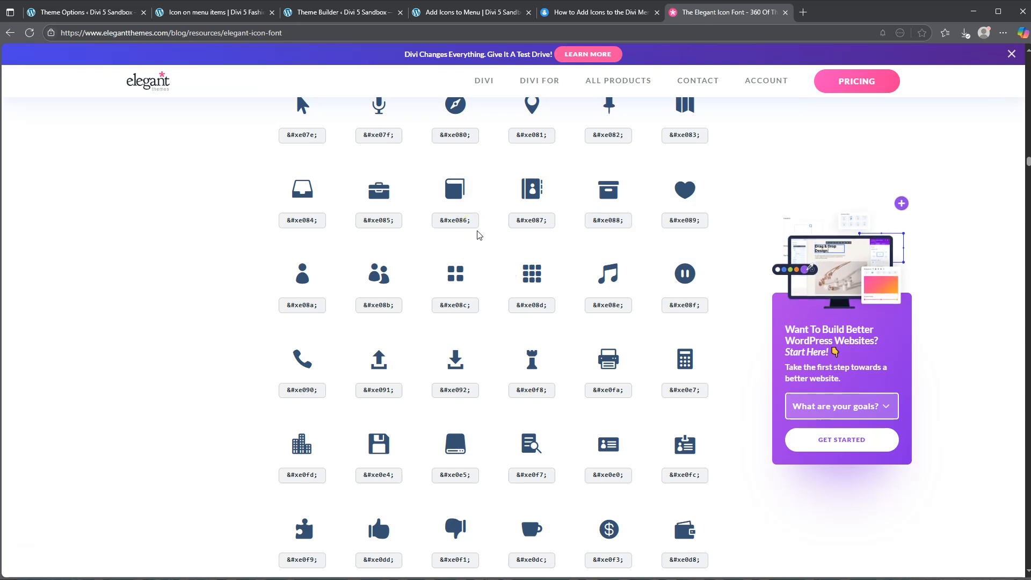
Duplicate the .dd-menu-about rule at the end of the theme's Custom CSS, save, and reload the Add Icons to Menu page.
{"action": "left_click", "coordinate": [70, 11]}
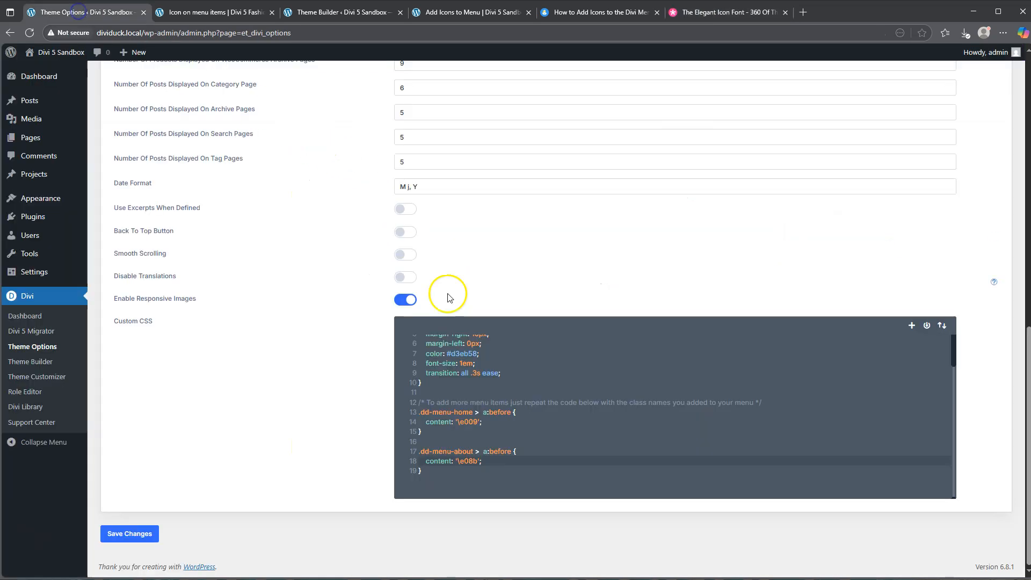
{"action": "left_click_drag", "start_coordinate": [426, 474], "coordinate": [414, 464]}
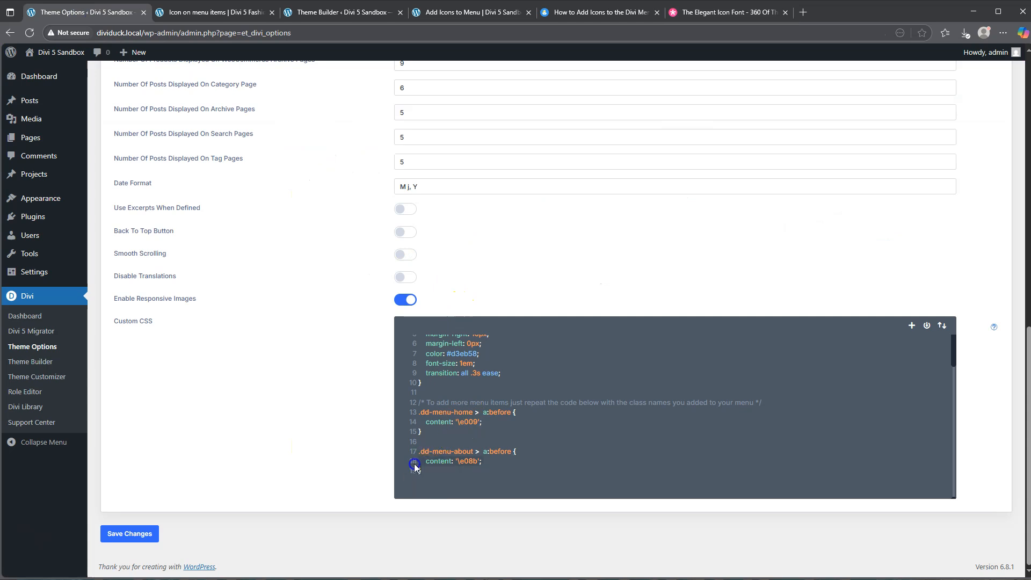
{"action": "left_click", "coordinate": [427, 470]}
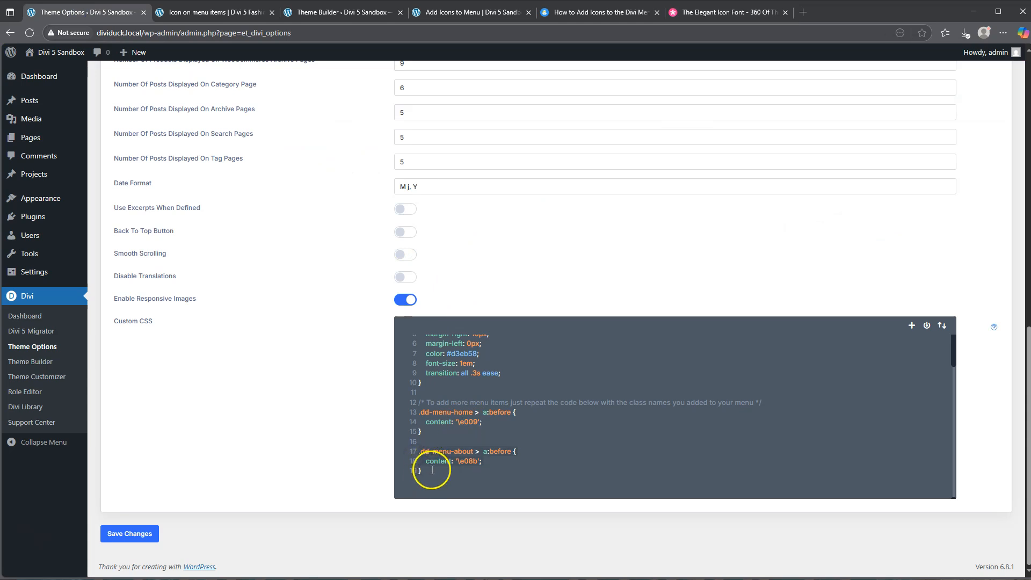
{"action": "type", "text": ".dd-menu-about > a:before {   content: '\\e08b'; }"}
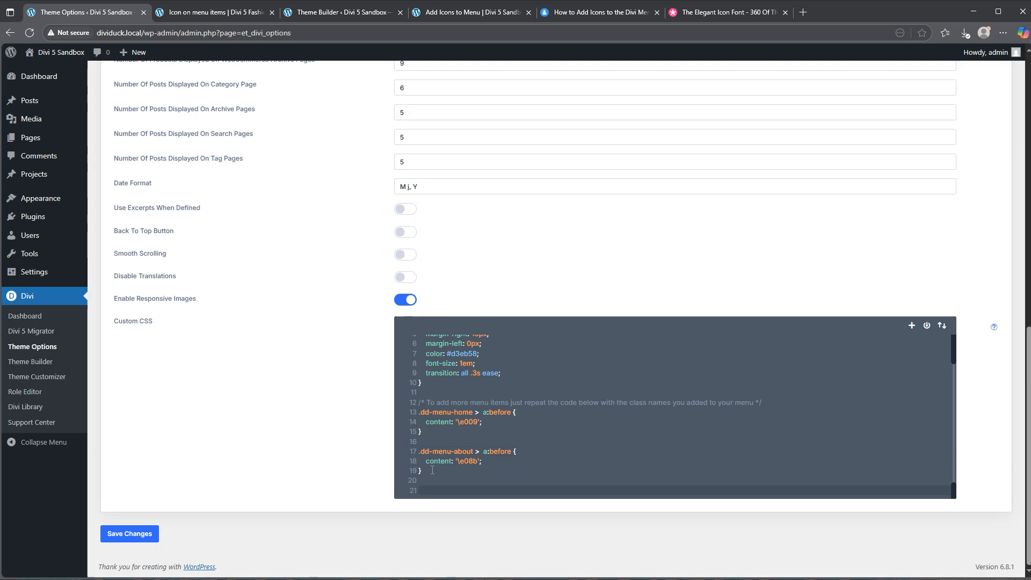
{"action": "left_click", "coordinate": [136, 534]}
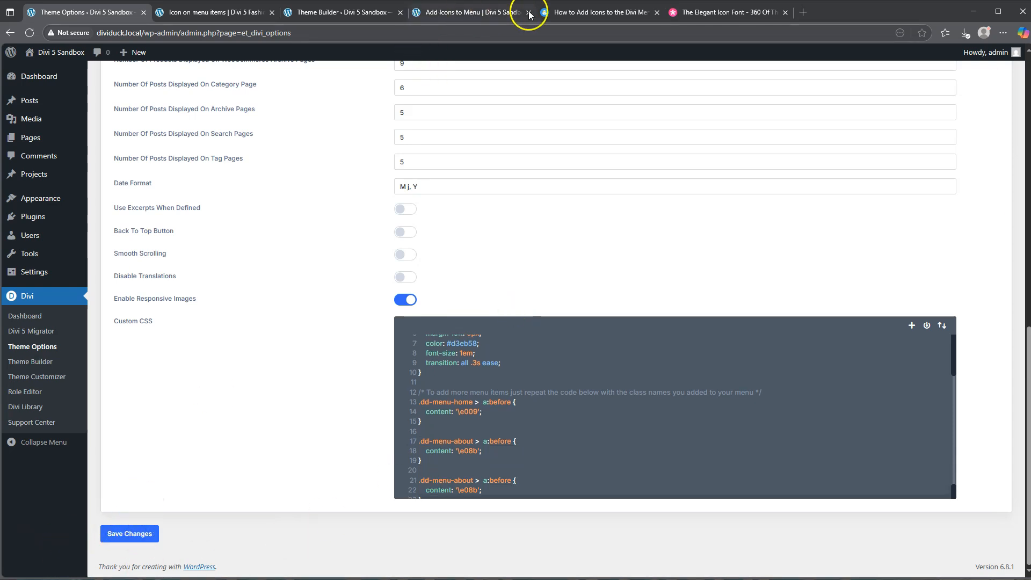
{"action": "left_click", "coordinate": [473, 14]}
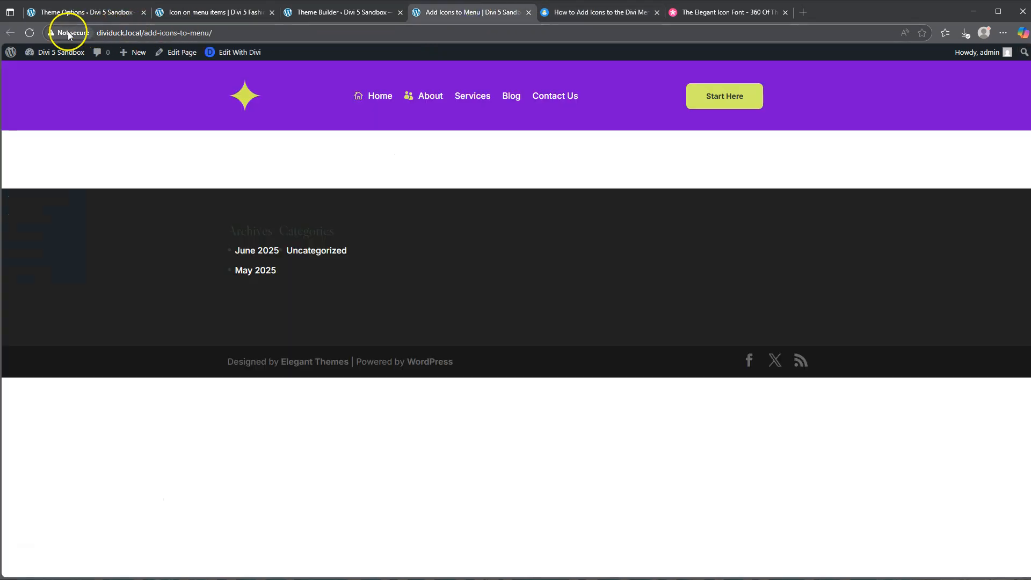
{"action": "left_click", "coordinate": [30, 32]}
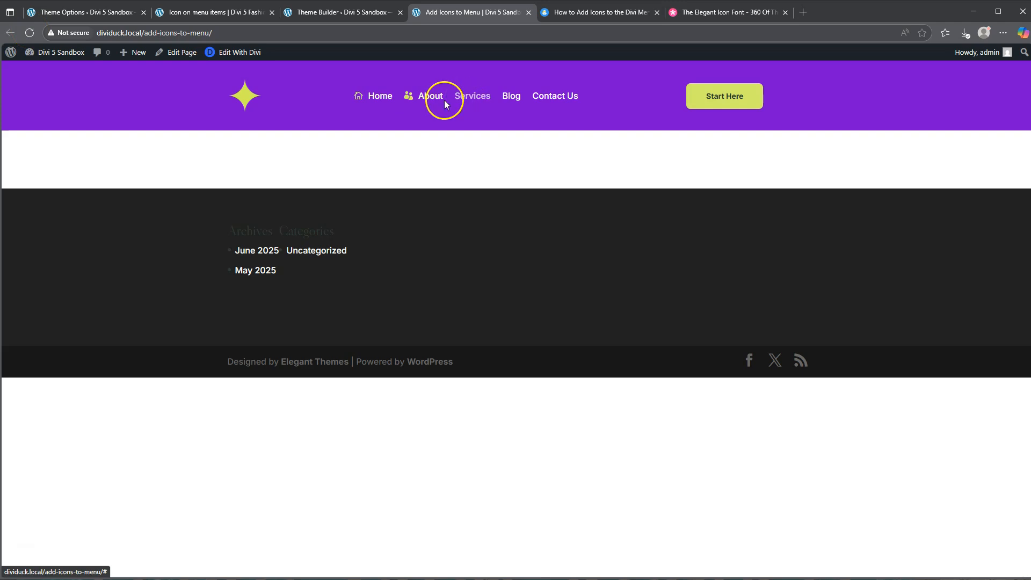
Change the class of the last CSS rule to .dd-menu-services, save, and check the reloaded Add Icons to Menu page.
{"action": "left_click", "coordinate": [66, 10]}
{"action": "scroll", "coordinate": [512, 431], "scroll_direction": "down", "scroll_amount": 1}
{"action": "left_click", "coordinate": [464, 452]}
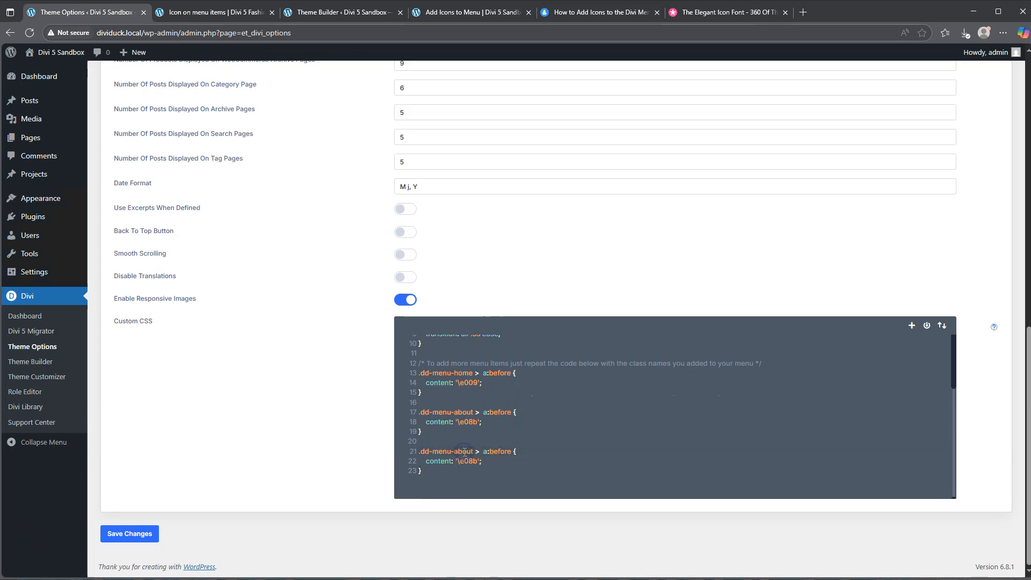
{"action": "double_click", "coordinate": [464, 452]}
{"action": "type", "text": "services"}
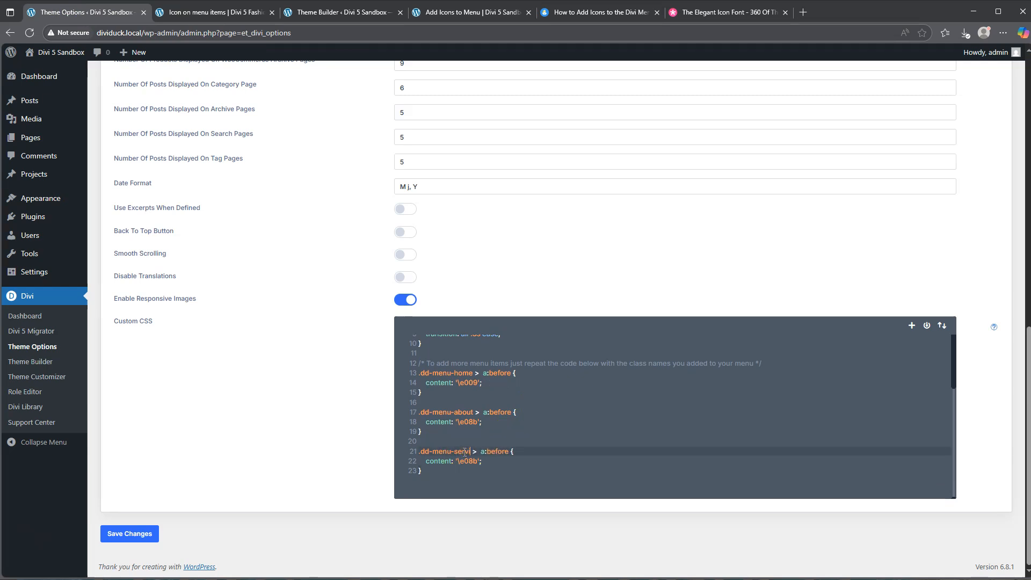
{"action": "left_click", "coordinate": [127, 534]}
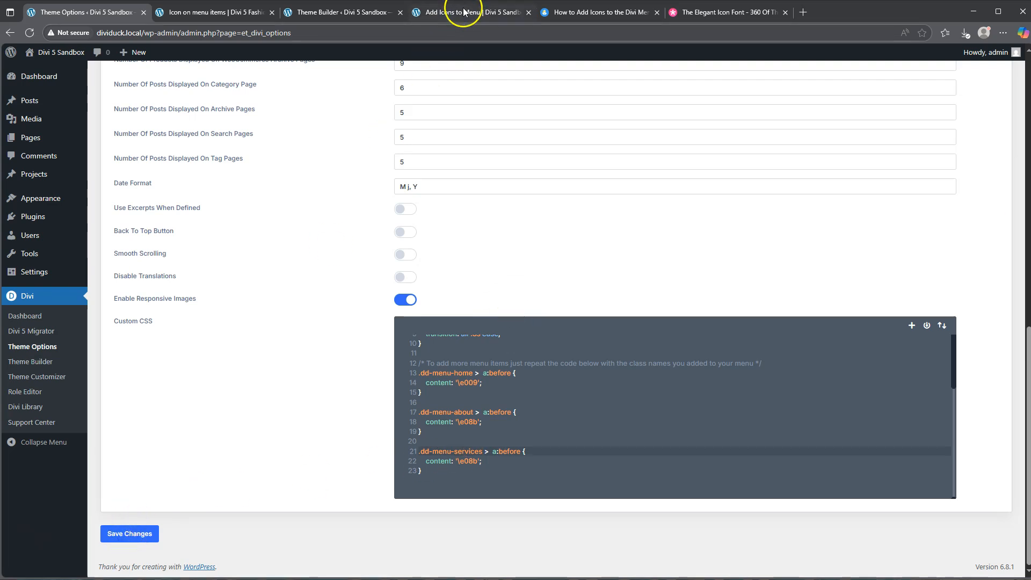
{"action": "left_click", "coordinate": [459, 13]}
{"action": "left_click", "coordinate": [28, 34]}
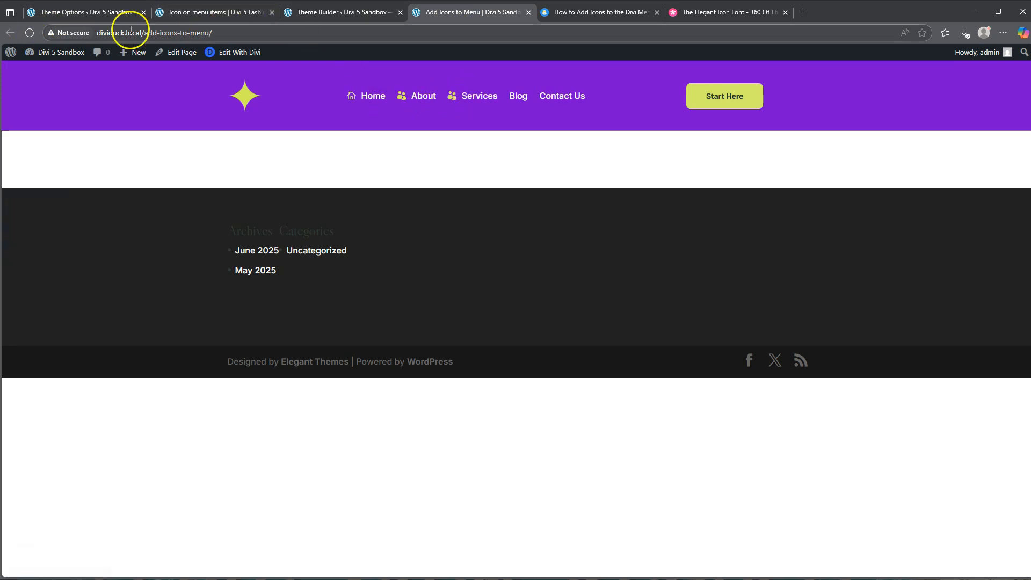
Look up the Instagram icon in the Elegant Icon Font list, set the .dd-menu-services content to '\e09a', save, and check the menu page.
{"action": "left_click", "coordinate": [70, 12]}
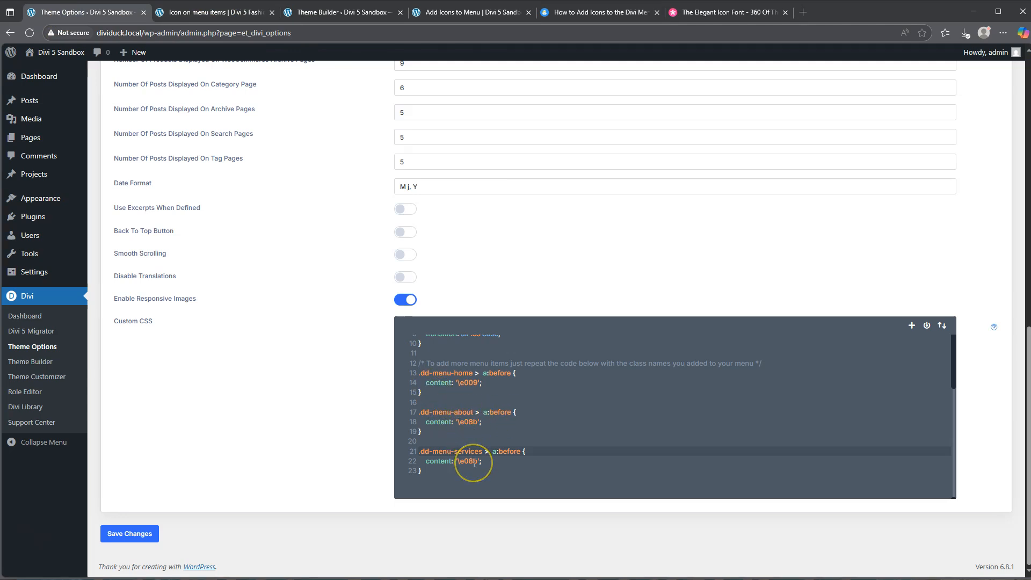
{"action": "left_click", "coordinate": [726, 15]}
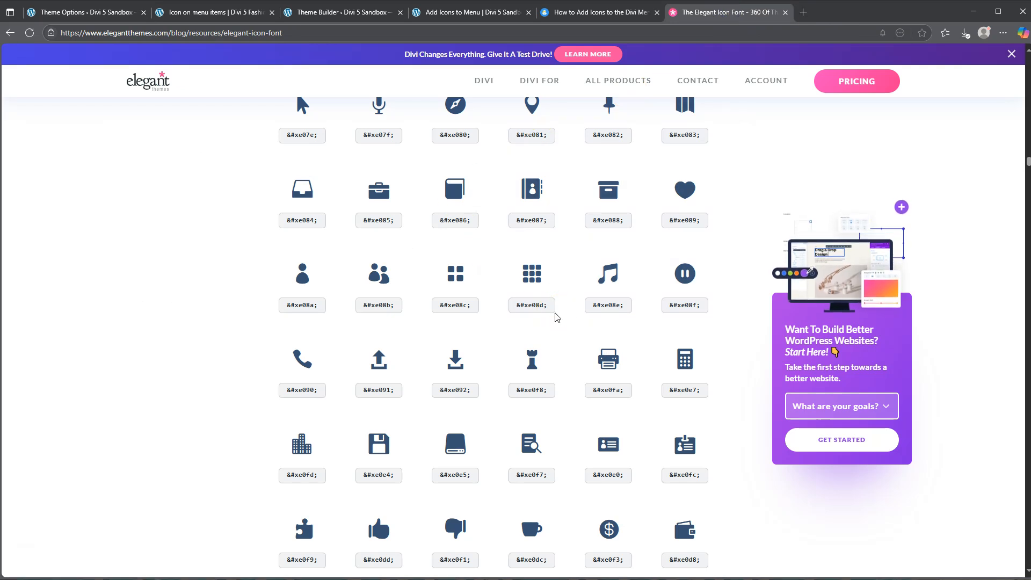
{"action": "scroll", "coordinate": [557, 317], "scroll_direction": "down", "scroll_amount": 3}
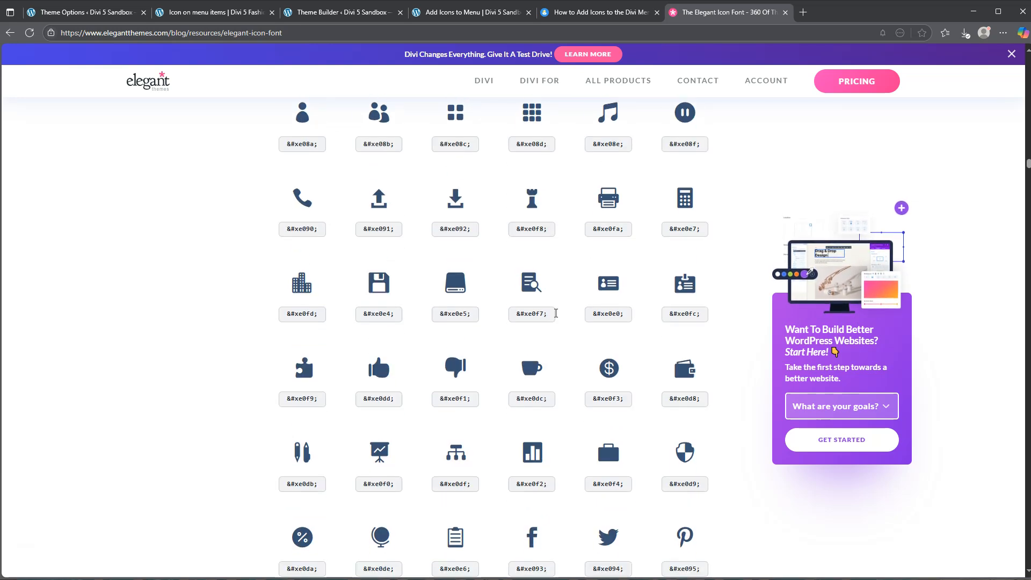
{"action": "scroll", "coordinate": [556, 313], "scroll_direction": "down", "scroll_amount": 3}
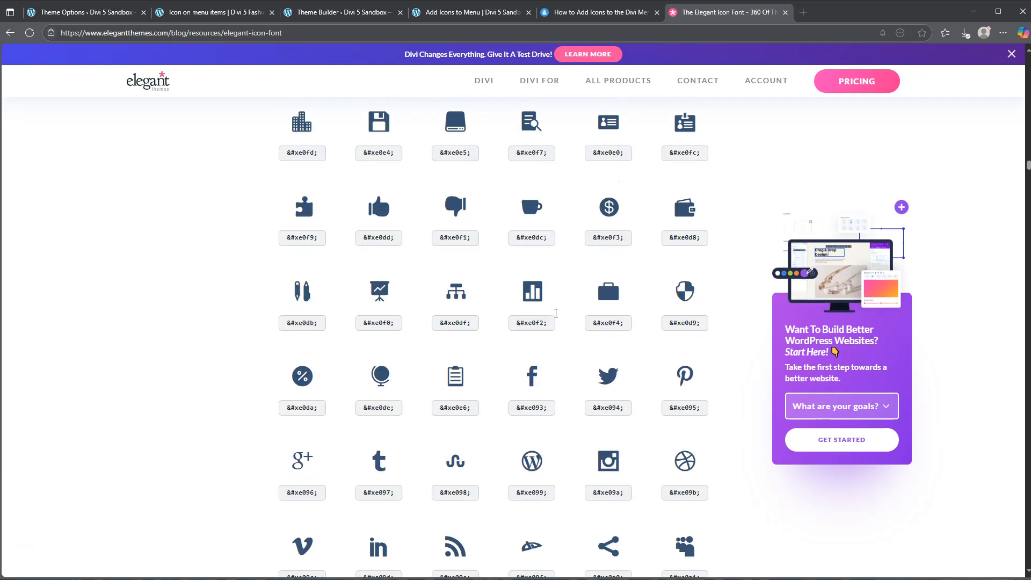
{"action": "scroll", "coordinate": [557, 317], "scroll_direction": "down", "scroll_amount": 1}
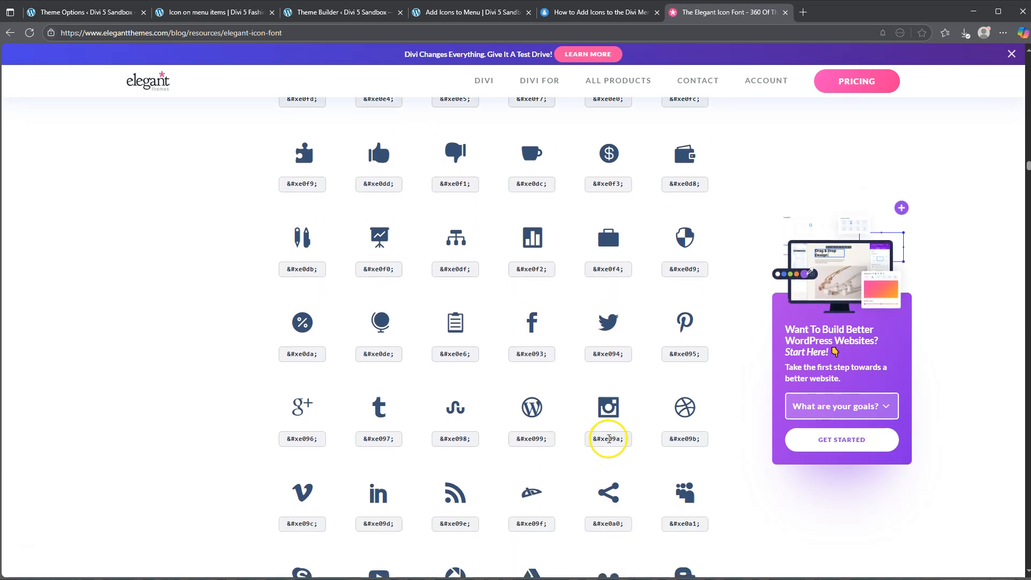
{"action": "left_click", "coordinate": [73, 13]}
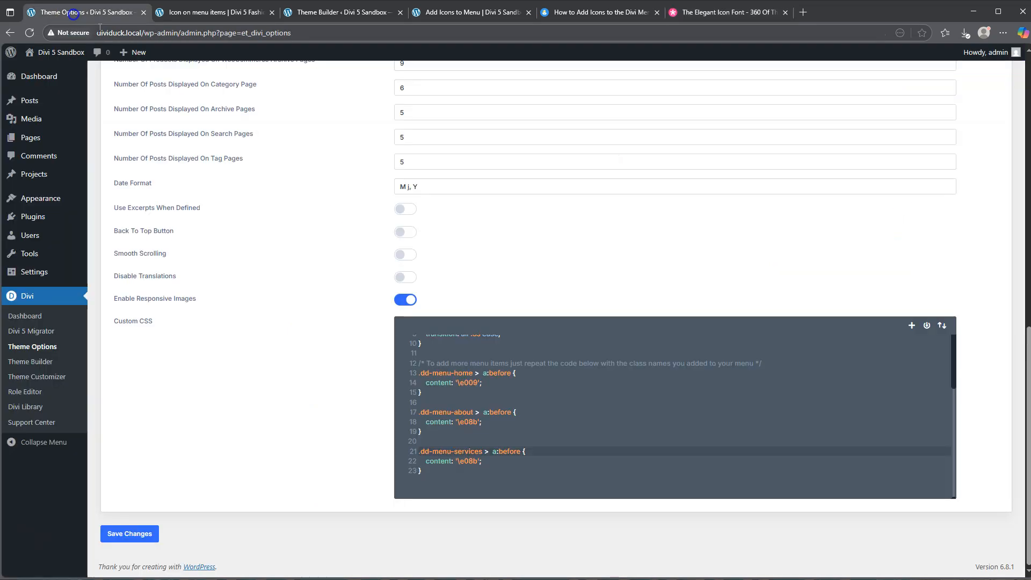
{"action": "double_click", "coordinate": [468, 461]}
{"action": "left_click", "coordinate": [475, 462]}
{"action": "type", "text": "9a"}
{"action": "left_click", "coordinate": [127, 533]}
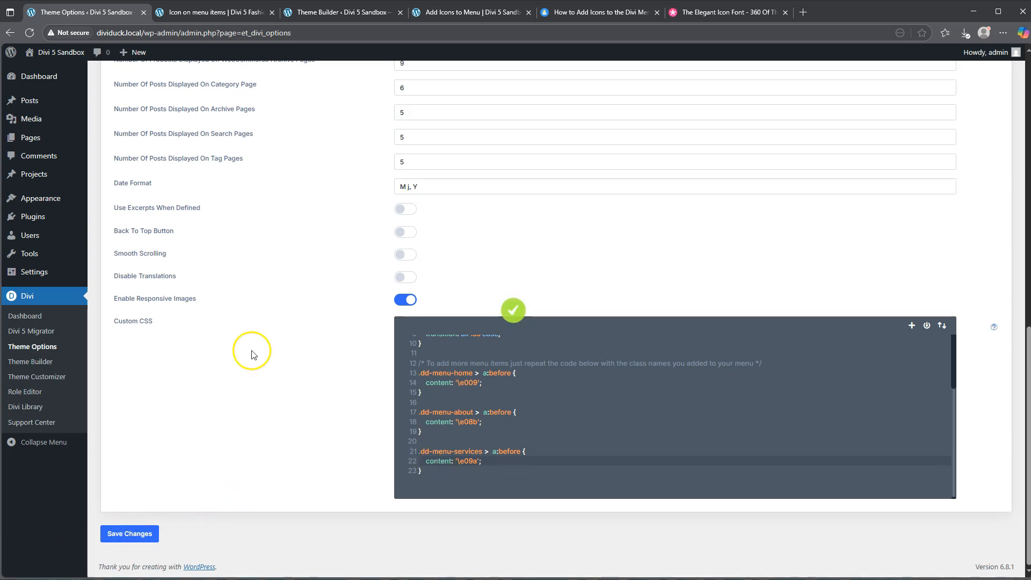
{"action": "left_click", "coordinate": [452, 13]}
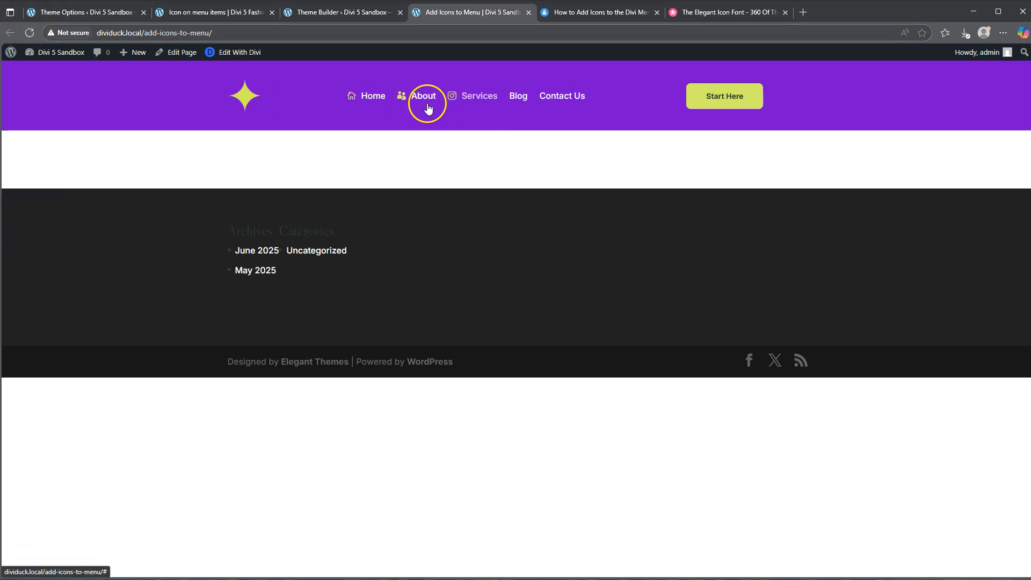
{"action": "left_click", "coordinate": [472, 108]}
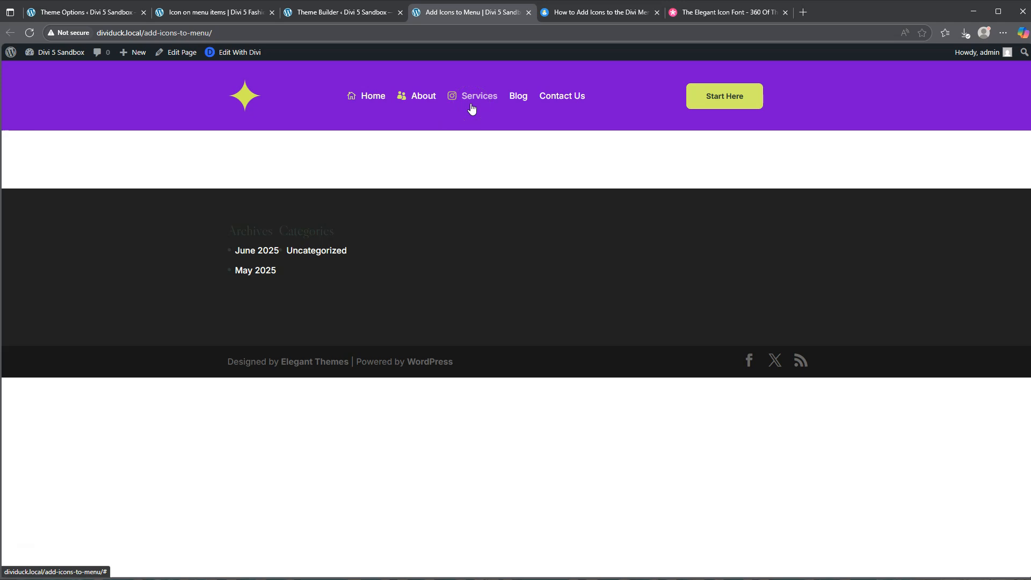